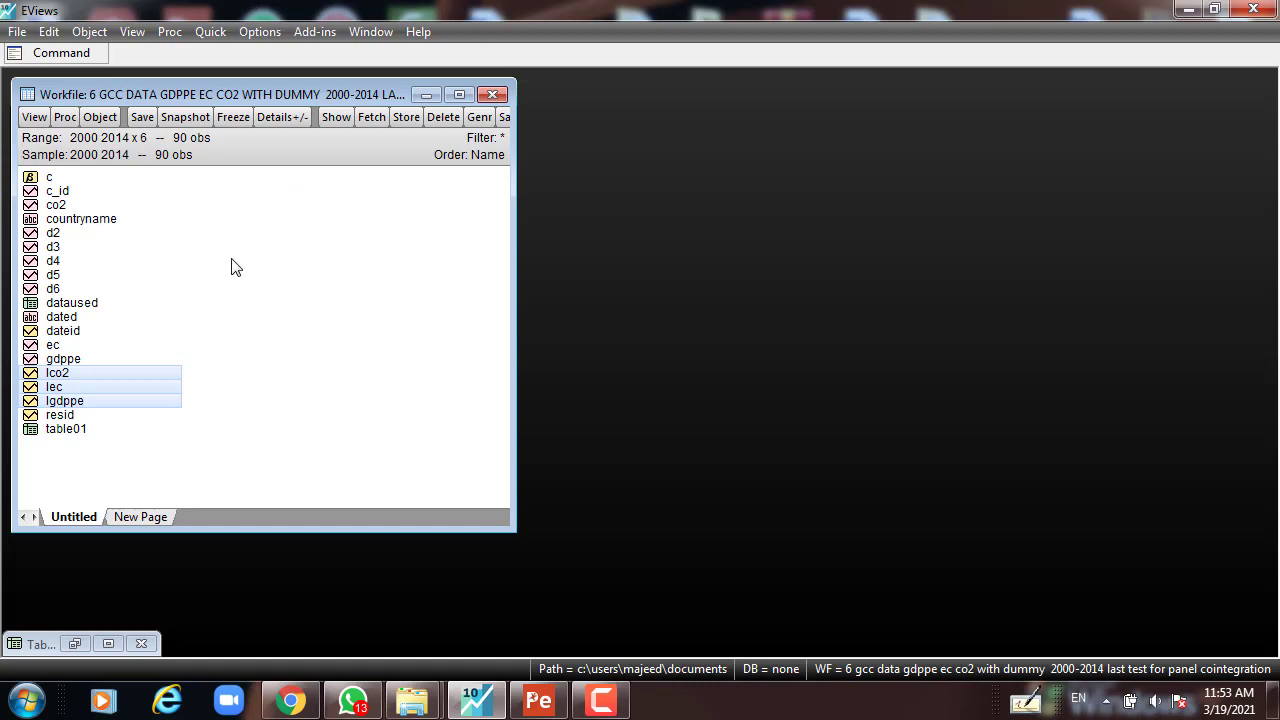
# Step: Open the selected series lco2, lec and lgdppe together as a group and review the LGDPPE, LEC and LCO2 columns
pyautogui.rightClick(109, 372)
pyautogui.moveTo(160, 66)
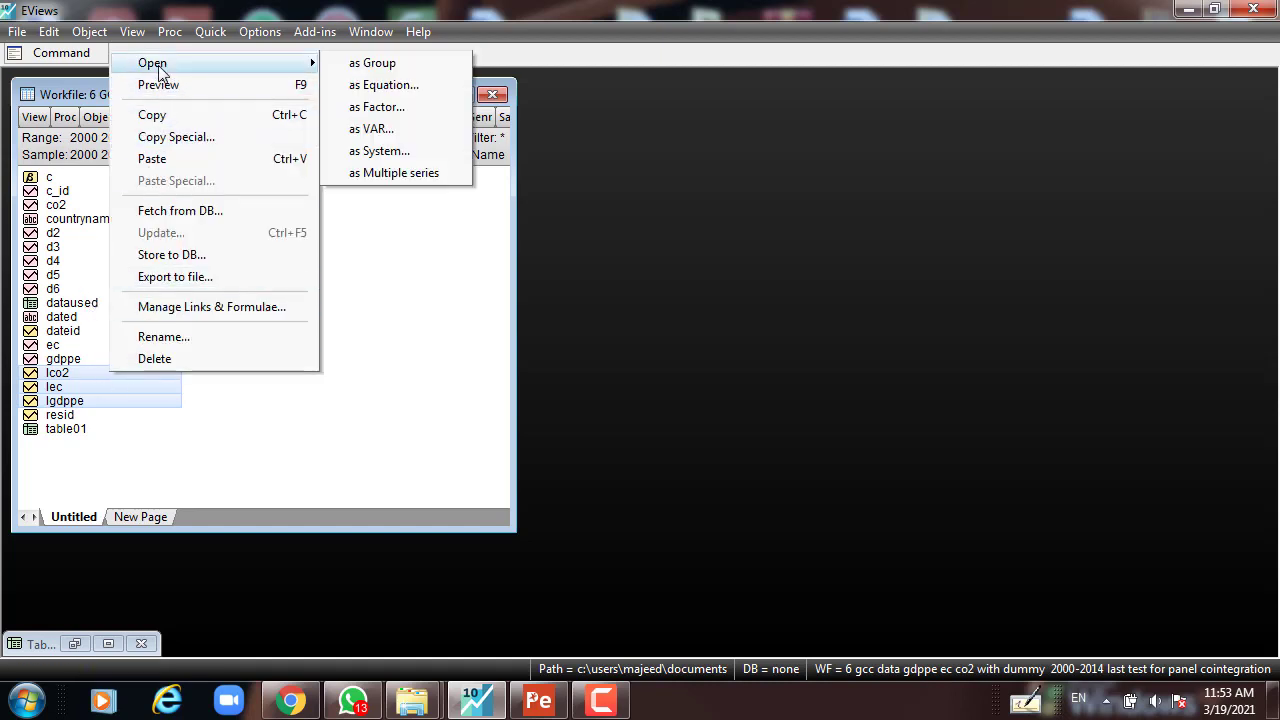
pyautogui.click(372, 63)
pyautogui.moveTo(474, 229); pyautogui.dragTo(262, 137)
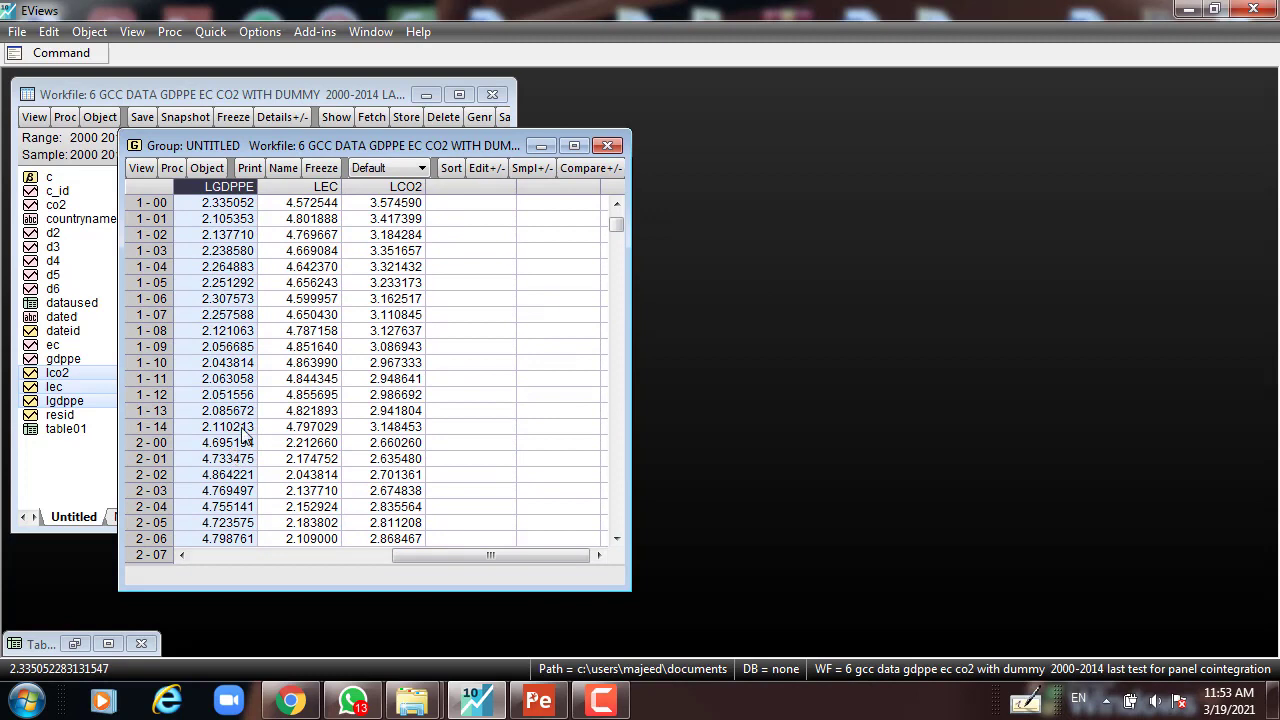
pyautogui.click(316, 188)
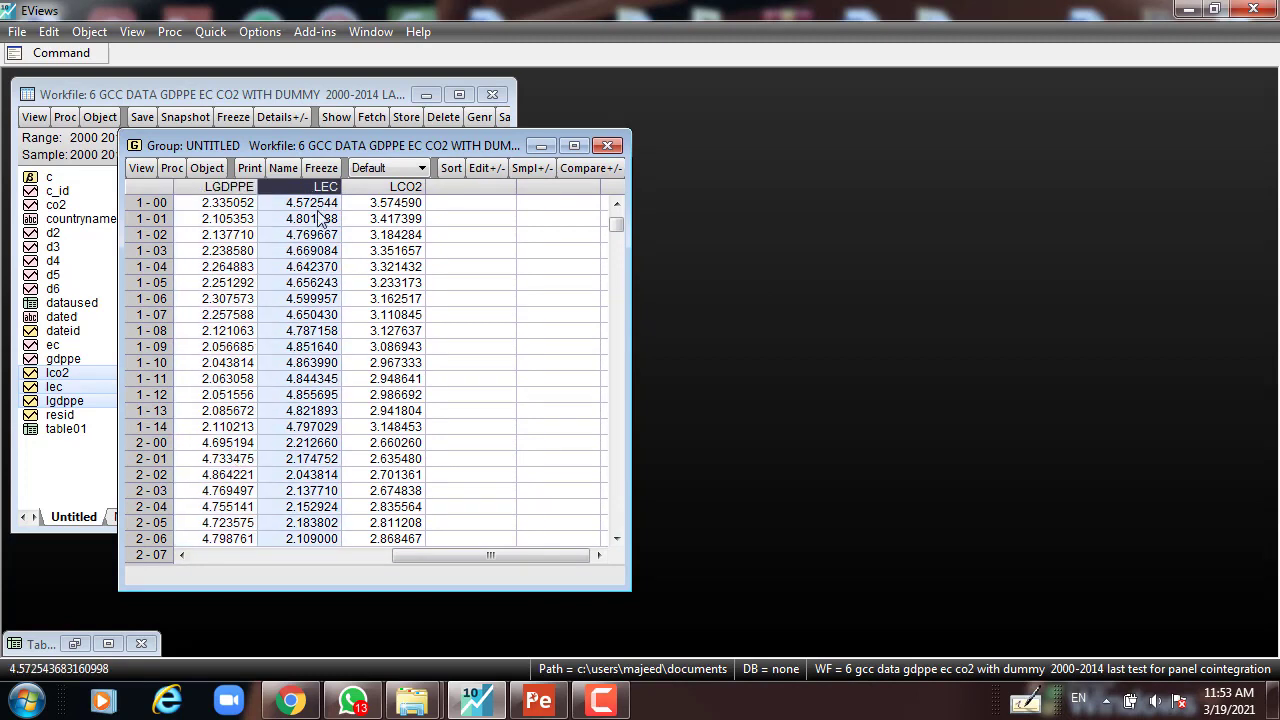
pyautogui.click(404, 191)
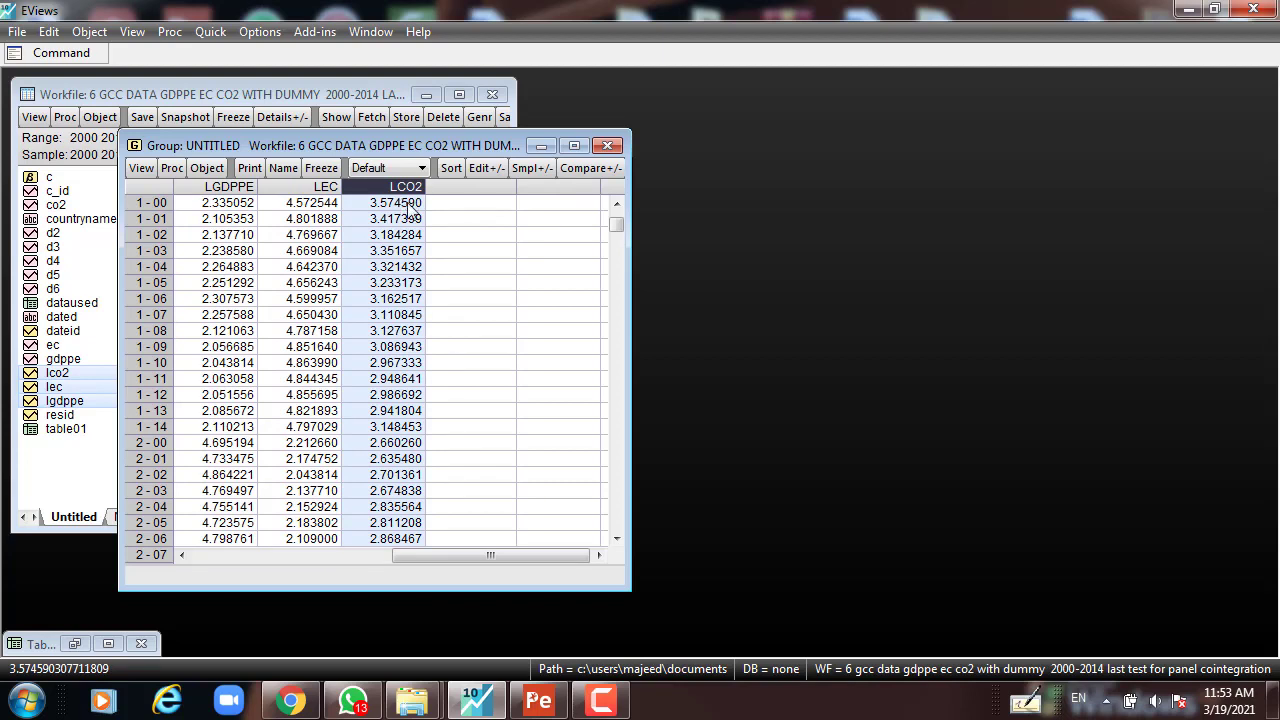
# Step: Run a summary panel unit root test on lgdppe at level with individual intercept and automatic lag length by Schwarz Info Criterion
pyautogui.click(212, 32)
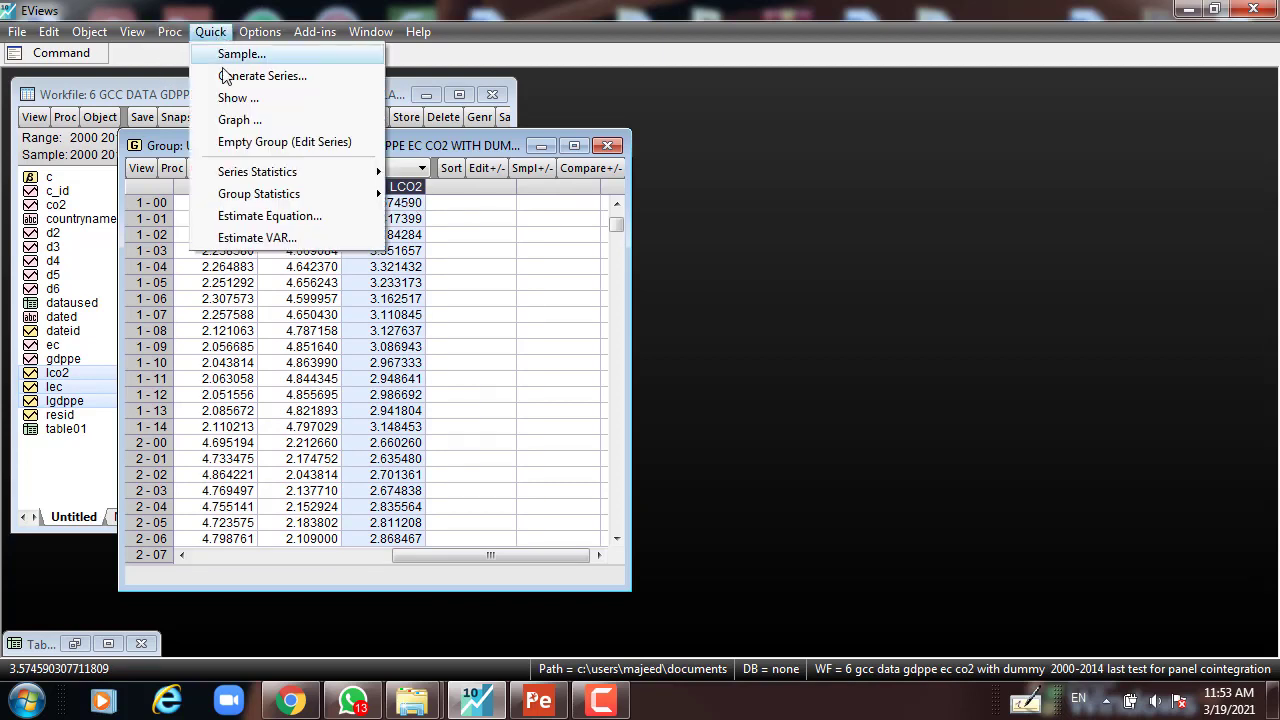
pyautogui.moveTo(335, 179)
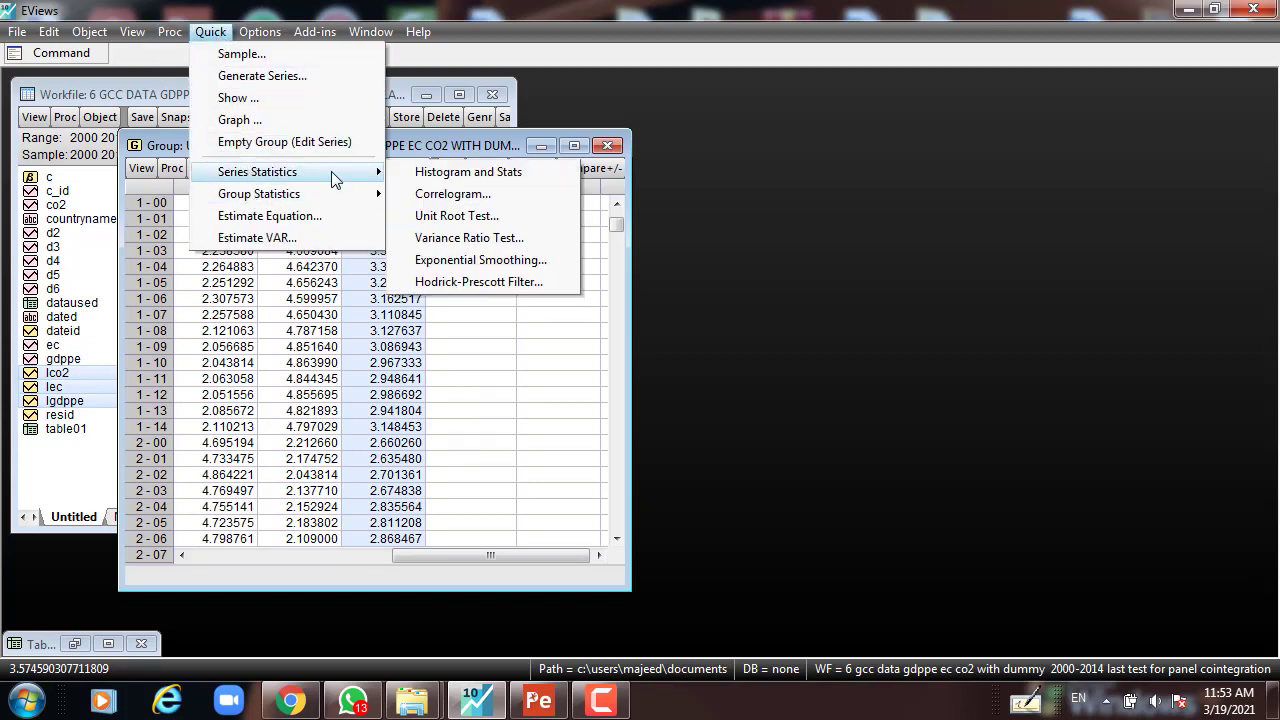
pyautogui.click(456, 216)
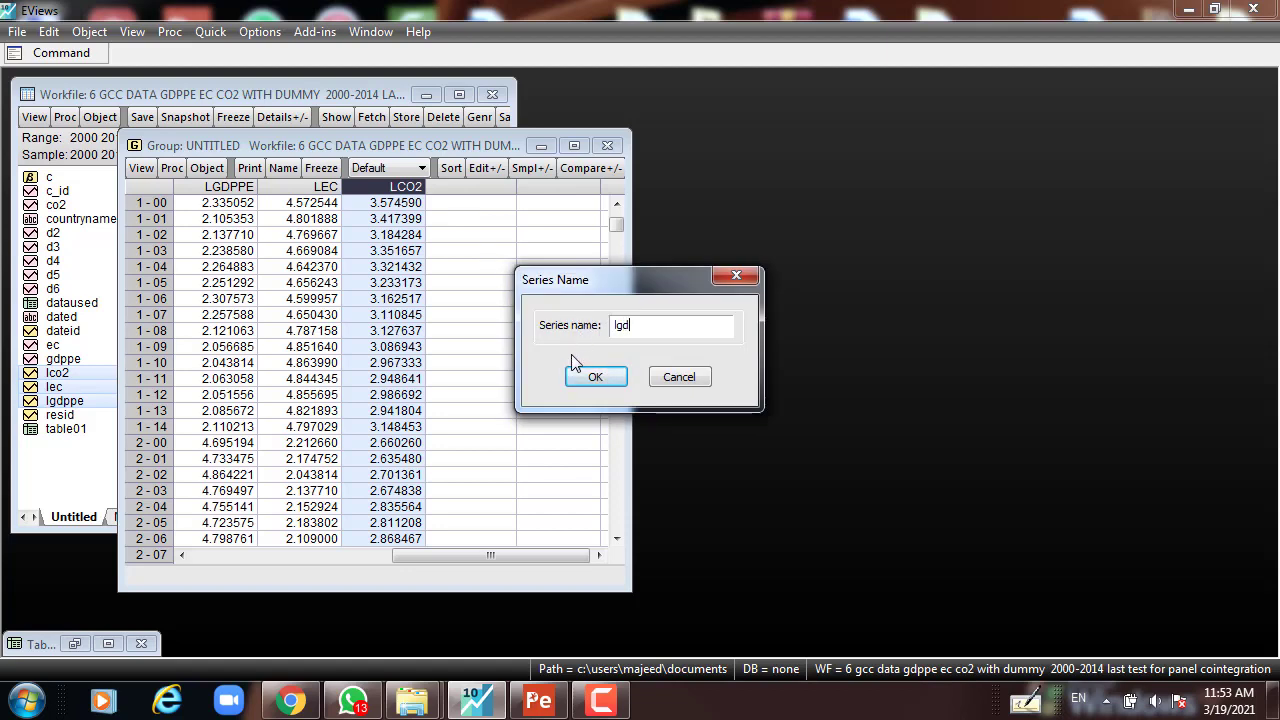
pyautogui.click(595, 378)
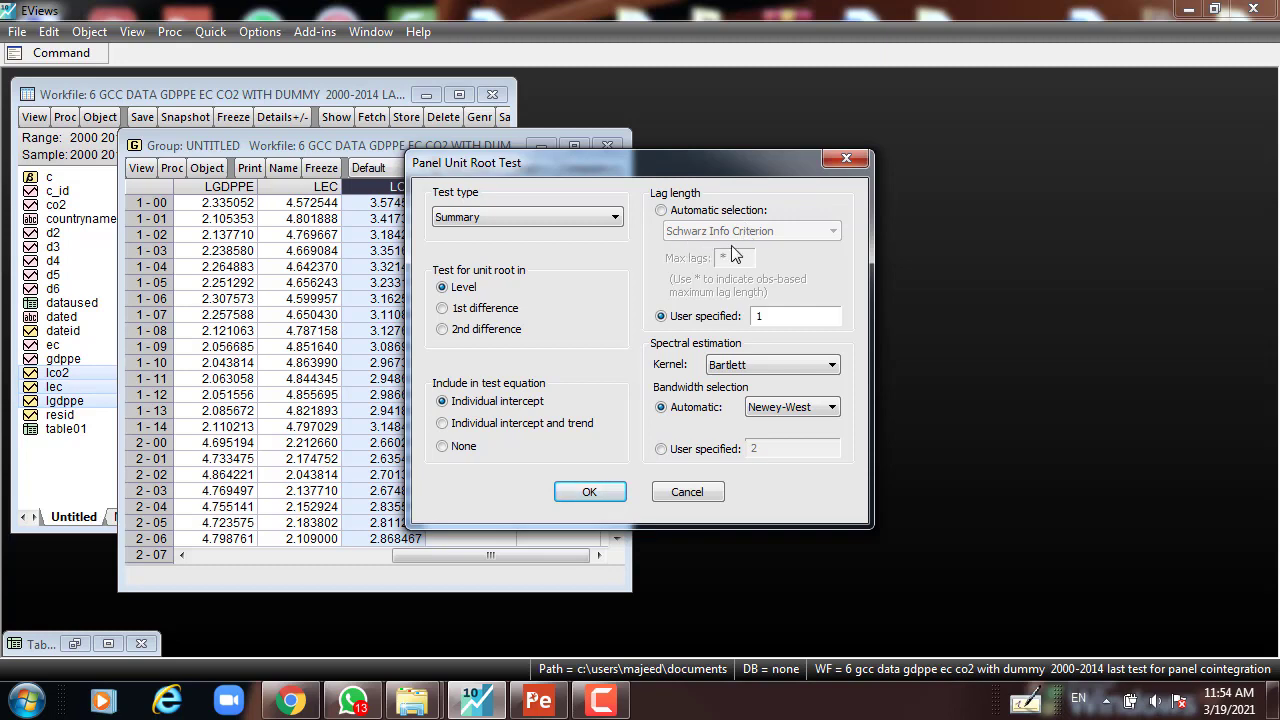
pyautogui.click(661, 210)
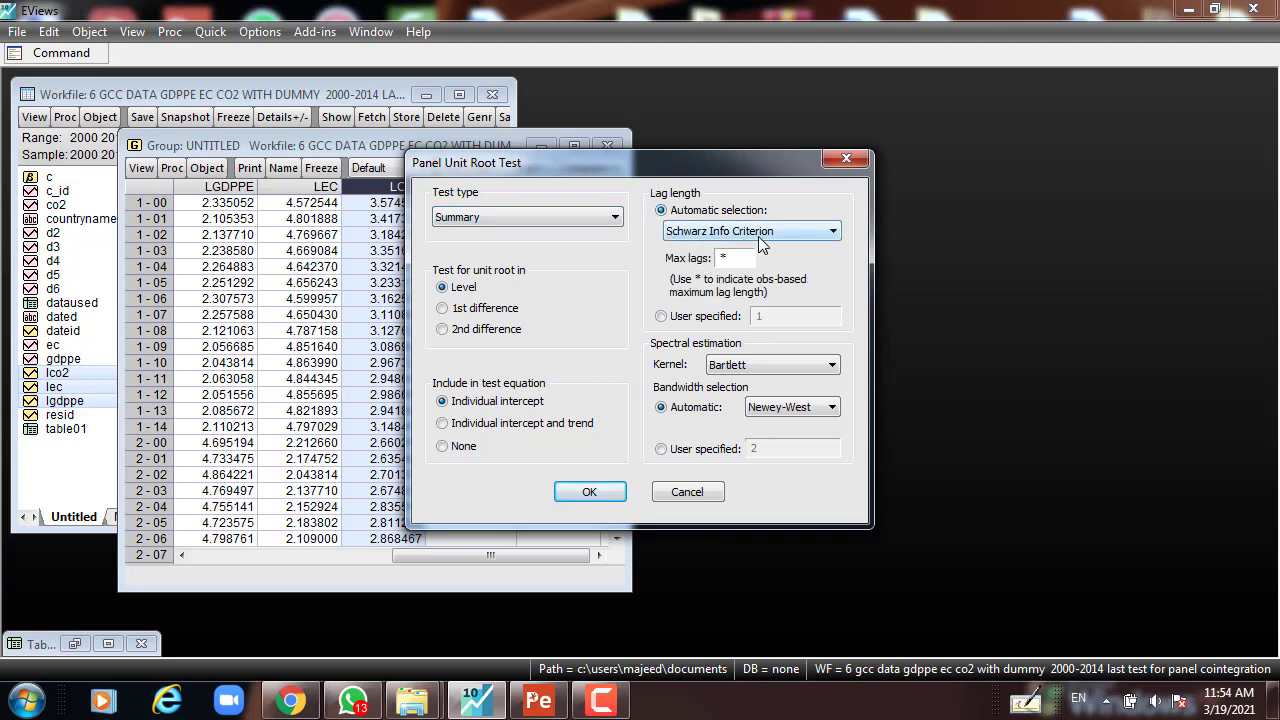
pyautogui.click(834, 232)
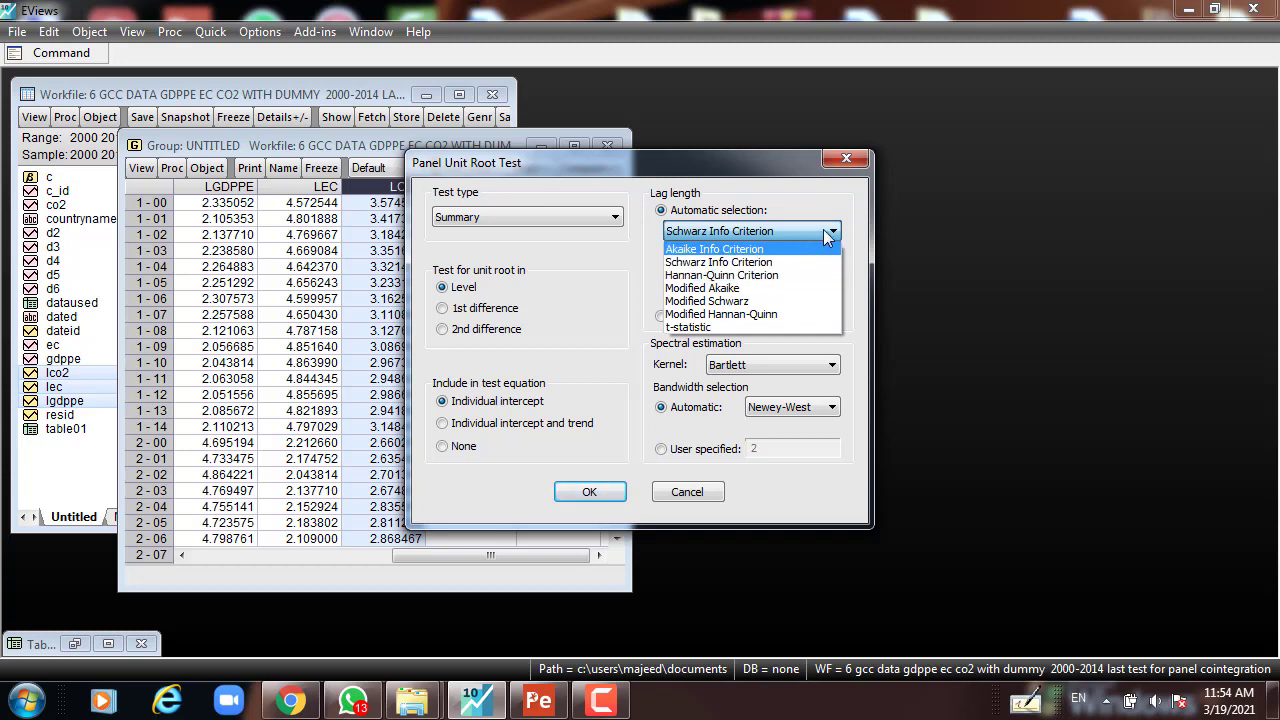
pyautogui.click(718, 262)
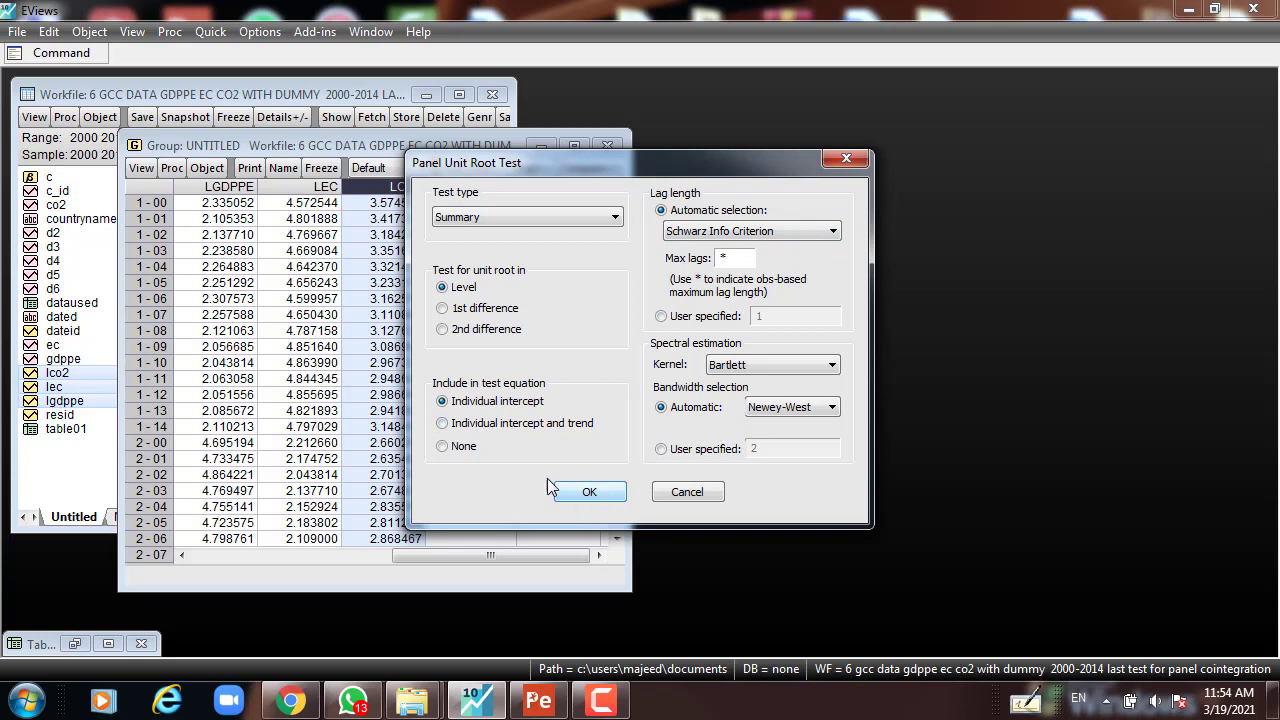
pyautogui.click(598, 494)
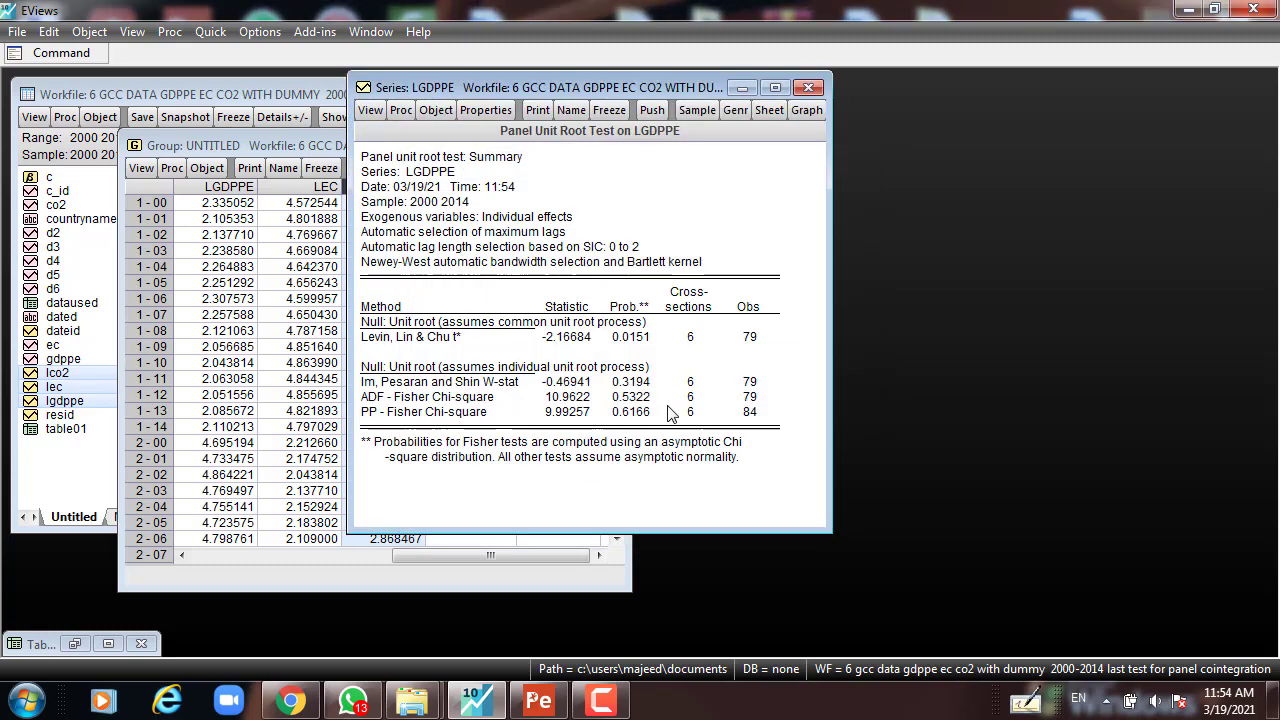
# Step: Examine the level test probabilities of LGDPPE for Levin, Lin & Chu, Im, Pesaran and Shin, ADF-Fisher and PP-Fisher
pyautogui.click(631, 338)
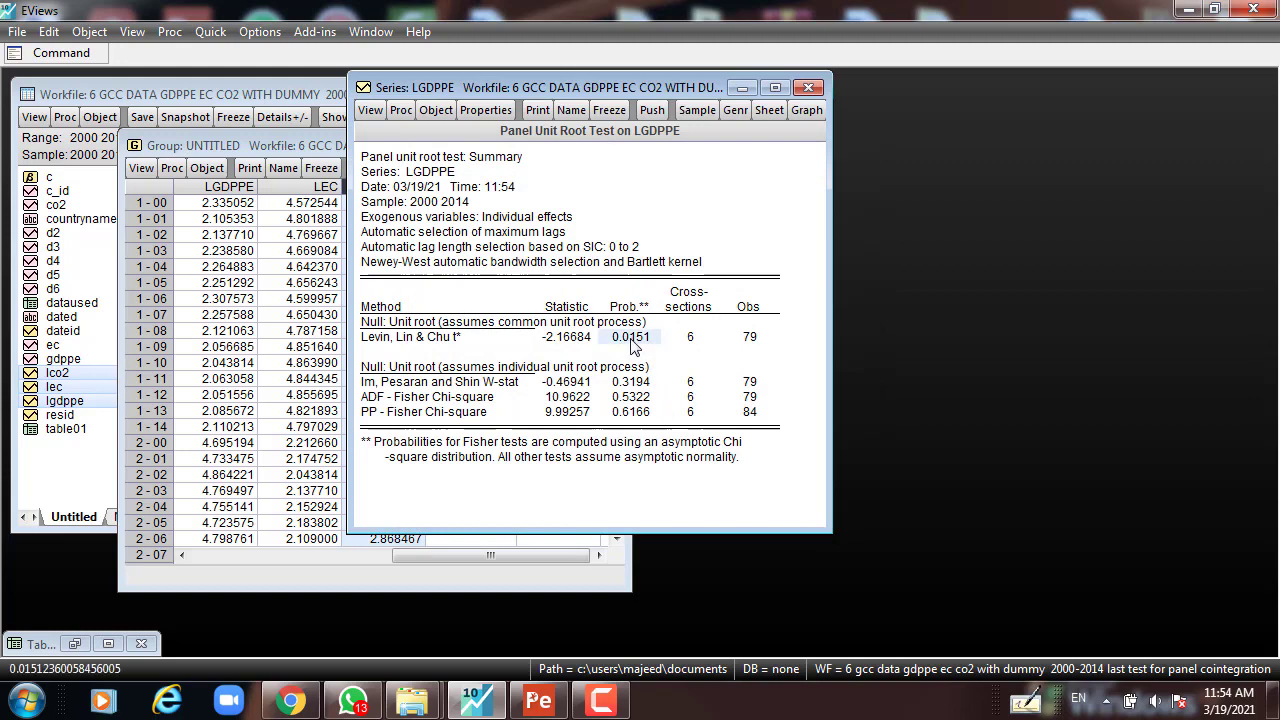
pyautogui.moveTo(631, 382); pyautogui.dragTo(633, 420)
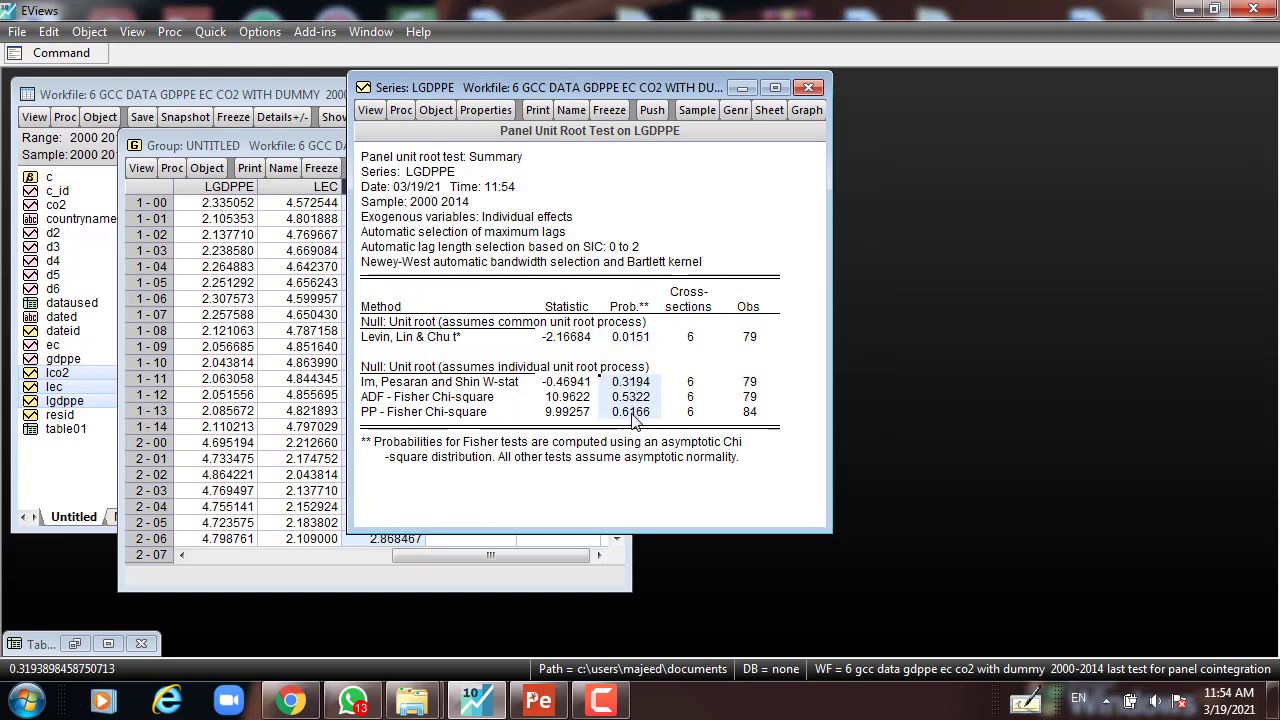
pyautogui.click(625, 343)
pyautogui.click(386, 352)
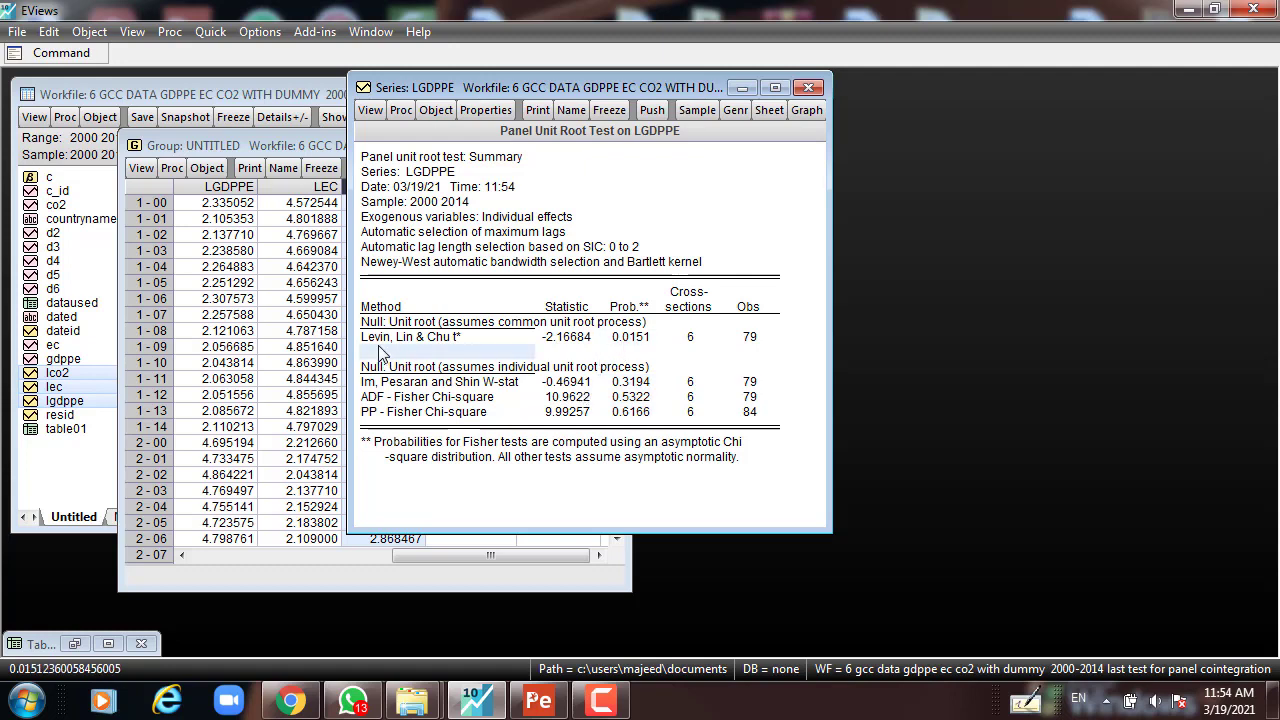
pyautogui.click(632, 343)
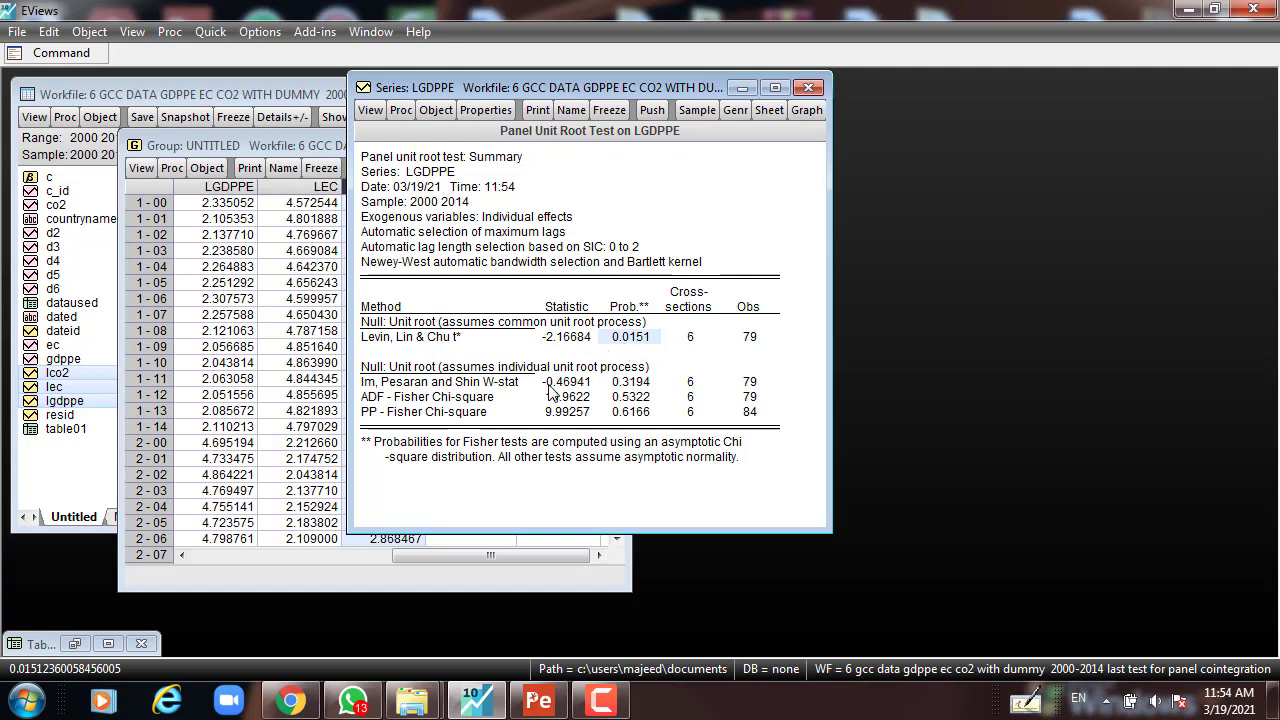
pyautogui.click(370, 390)
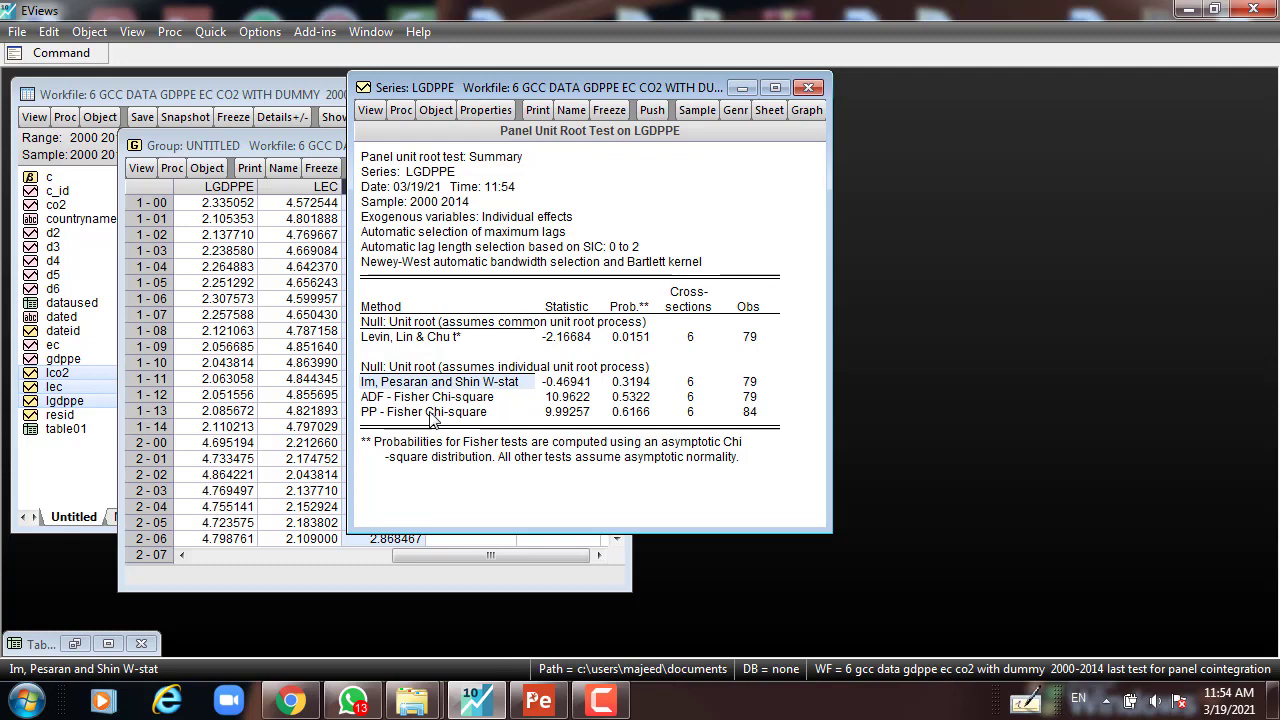
pyautogui.click(407, 399)
pyautogui.click(414, 424)
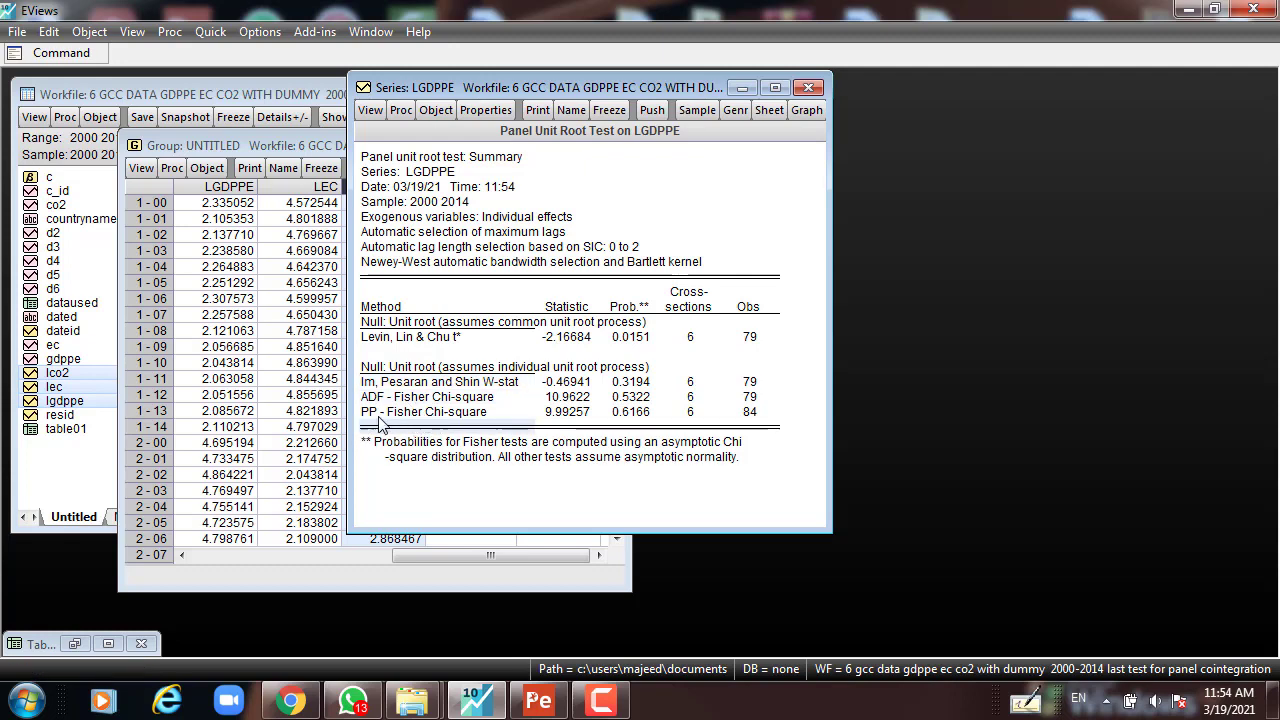
pyautogui.moveTo(632, 383); pyautogui.dragTo(613, 420)
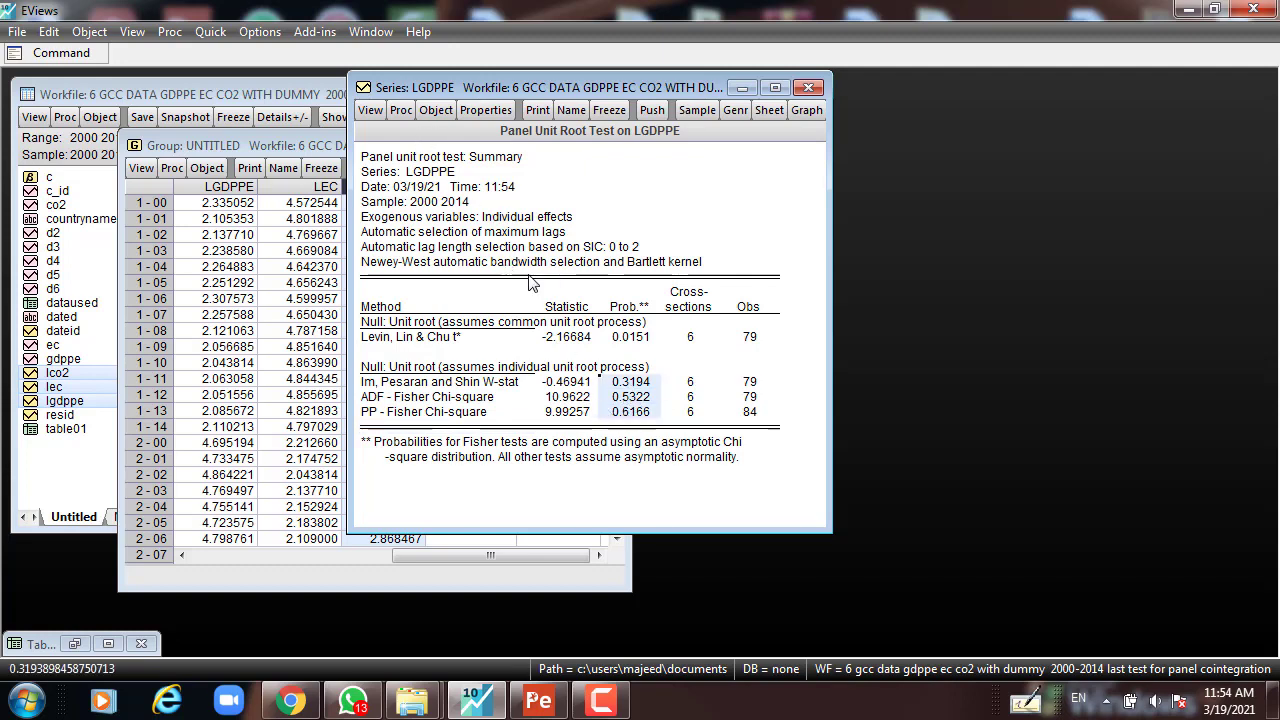
# Step: Rerun the panel unit root test on LGDPPE in 1st difference and check the probabilities of all four methods
pyautogui.click(374, 117)
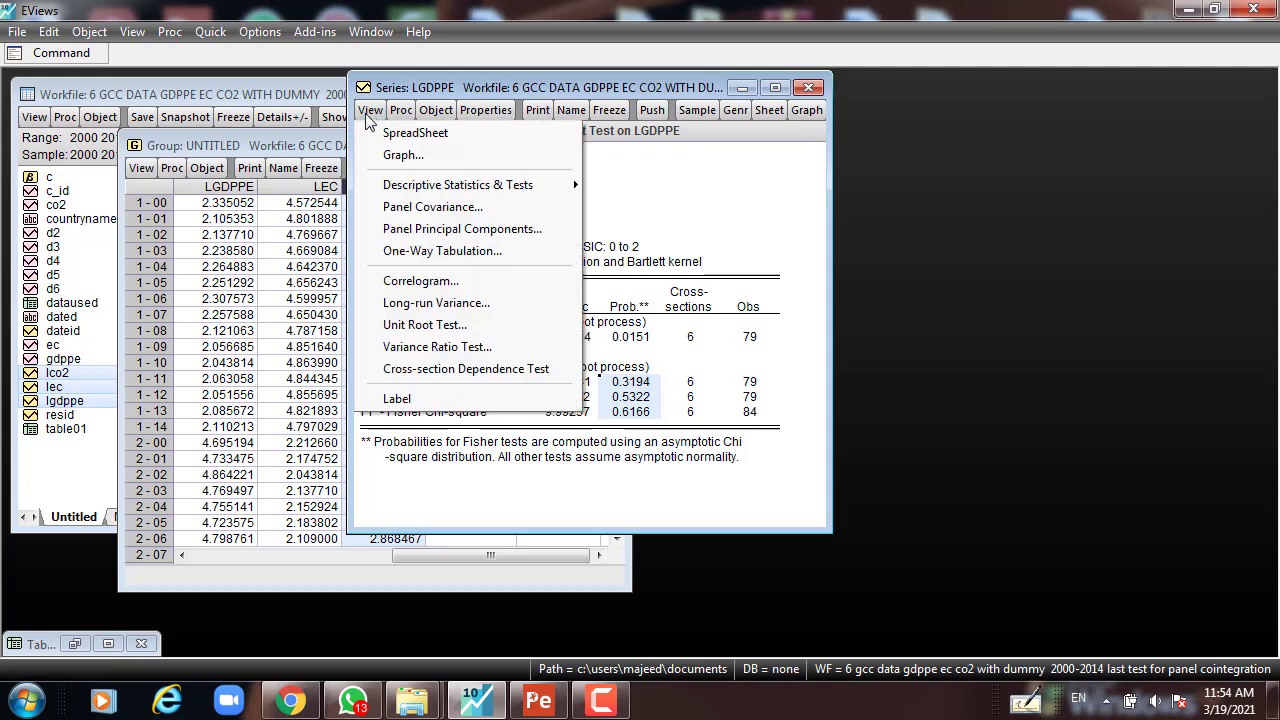
pyautogui.click(420, 328)
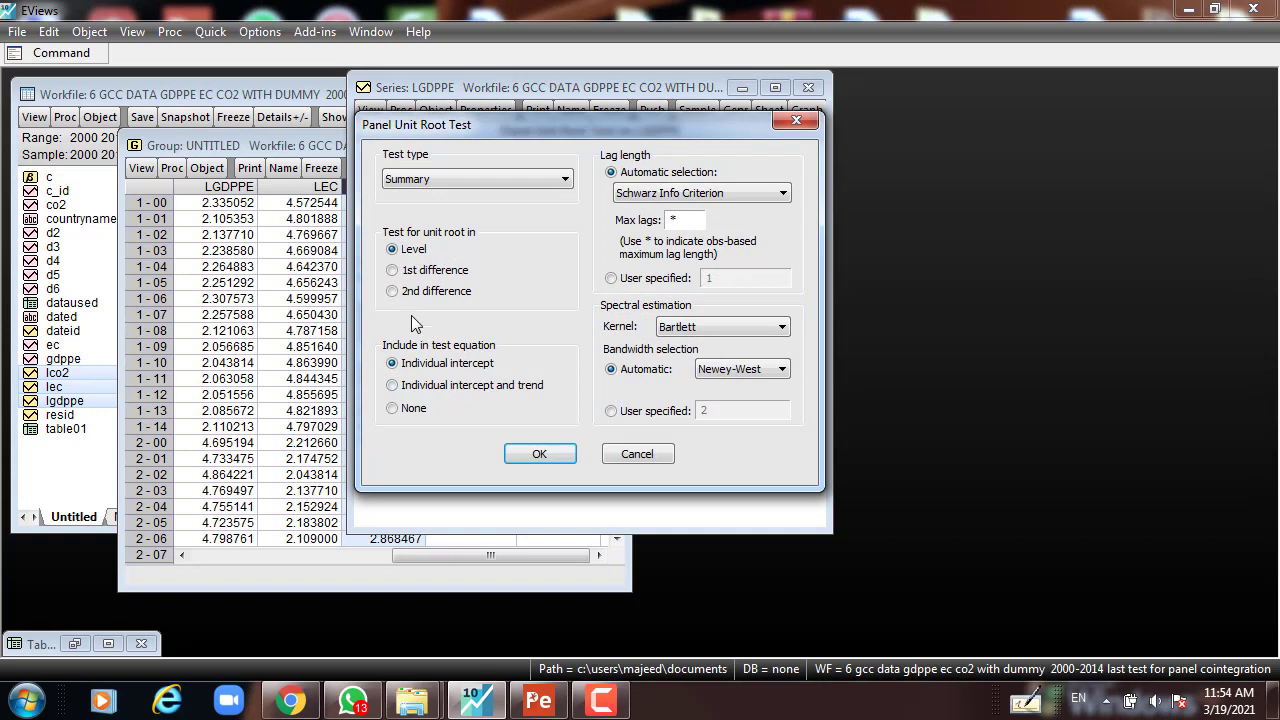
pyautogui.click(392, 270)
pyautogui.click(554, 456)
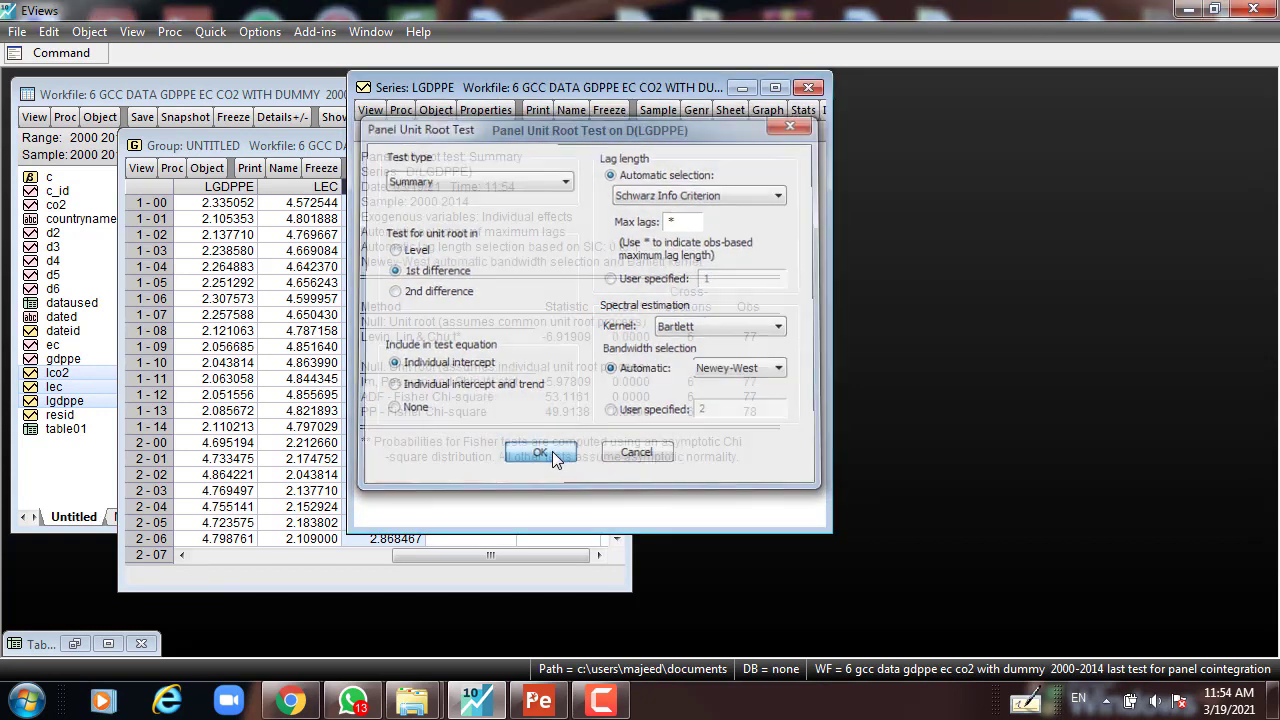
pyautogui.click(631, 338)
pyautogui.moveTo(628, 357); pyautogui.dragTo(630, 412)
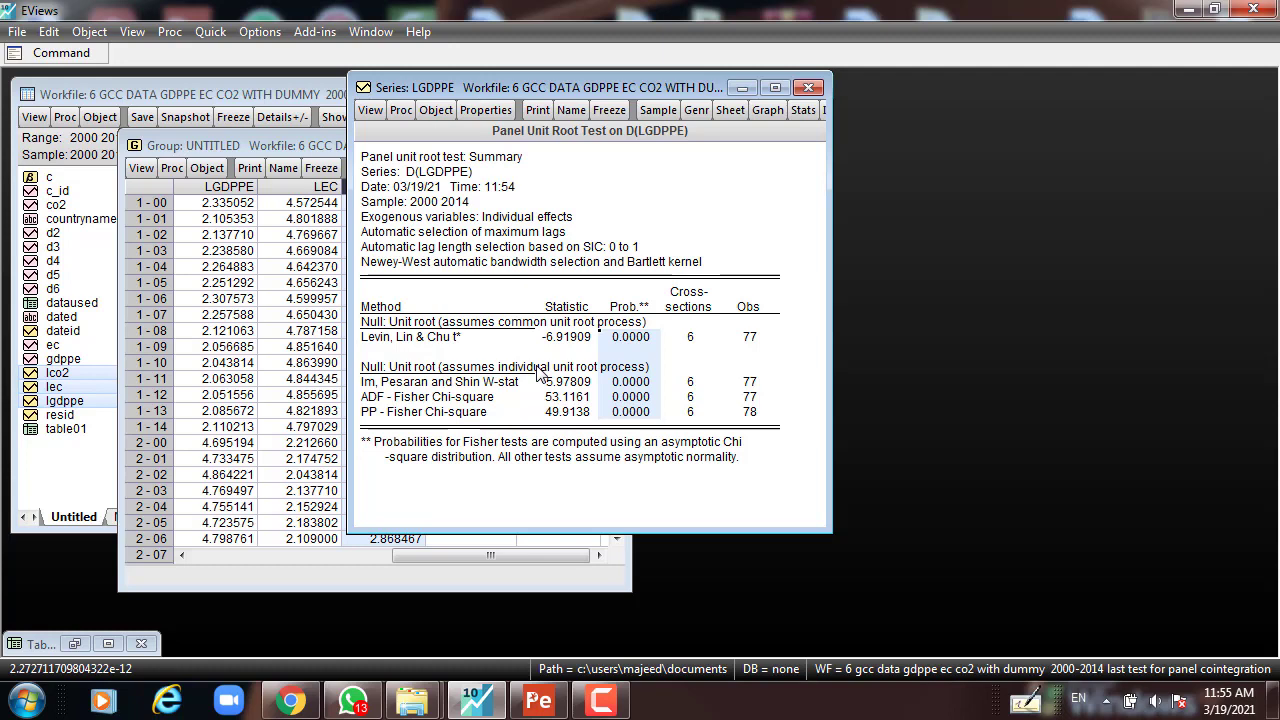
# Step: Run a panel unit root test on the series lec in 1st difference and check the probabilities of all methods
pyautogui.click(228, 31)
pyautogui.moveTo(330, 172)
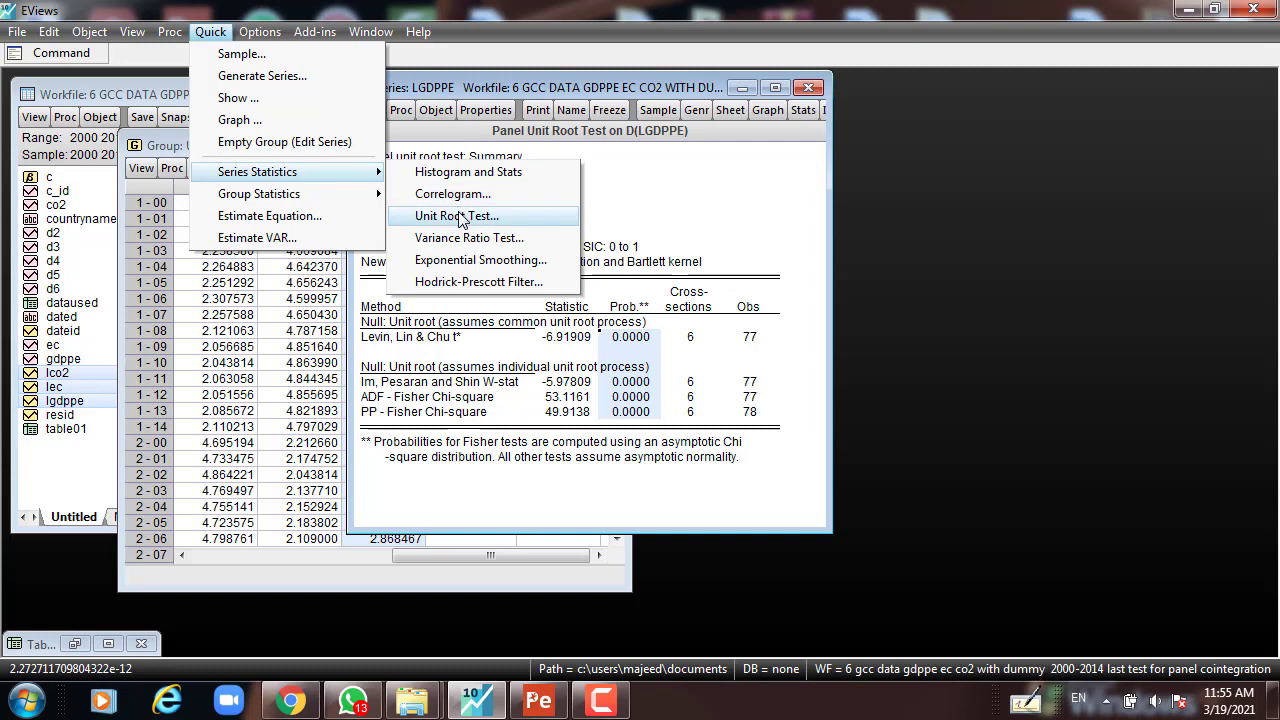
pyautogui.click(458, 216)
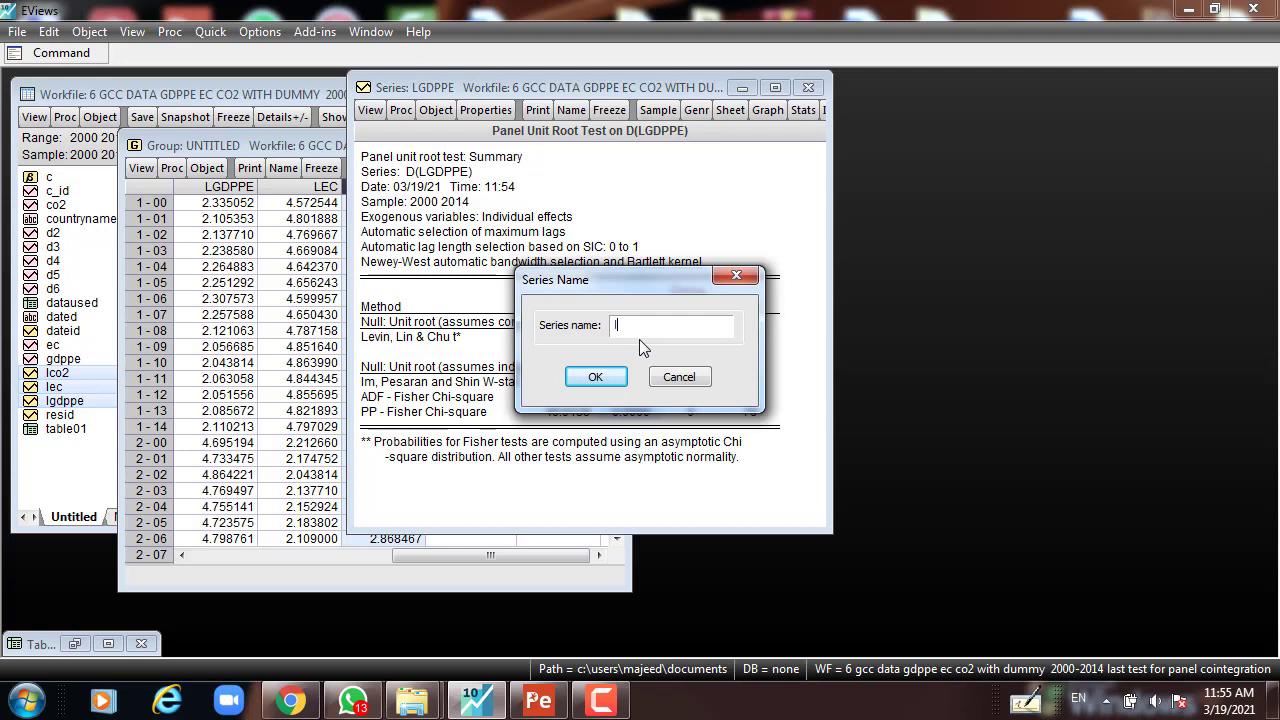
pyautogui.write('lec')
pyautogui.click(595, 377)
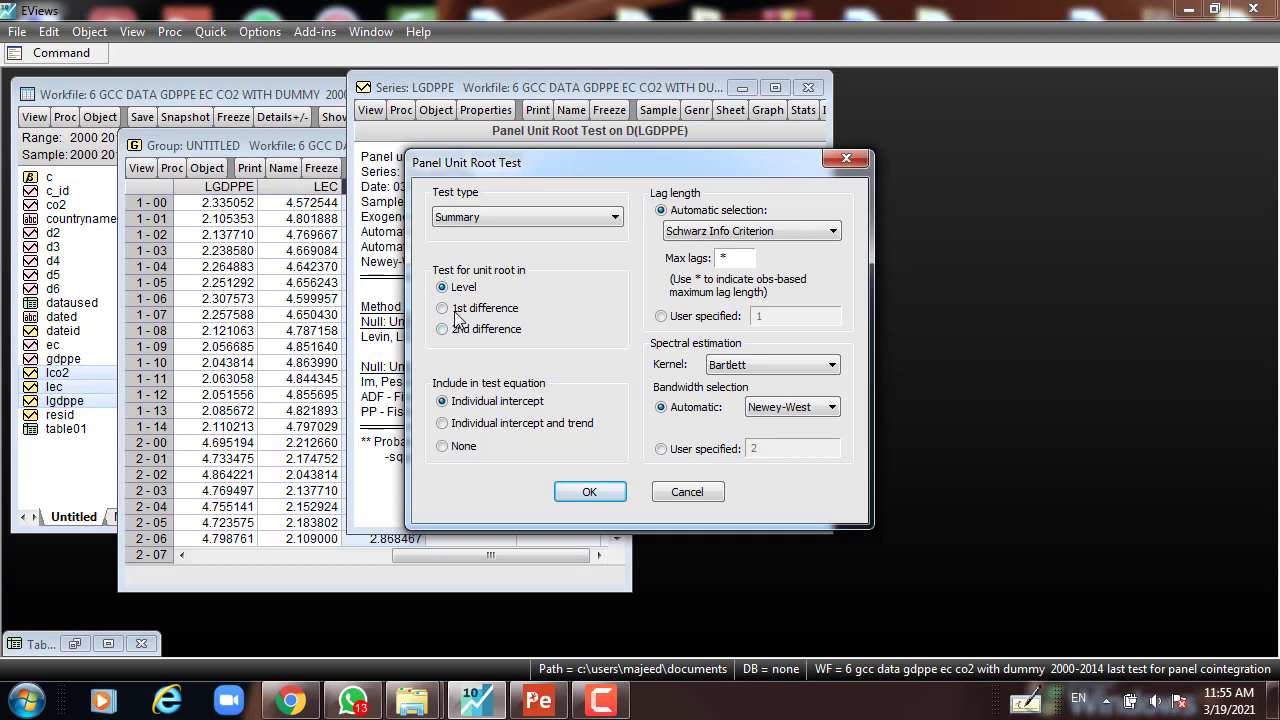
pyautogui.click(443, 308)
pyautogui.click(588, 491)
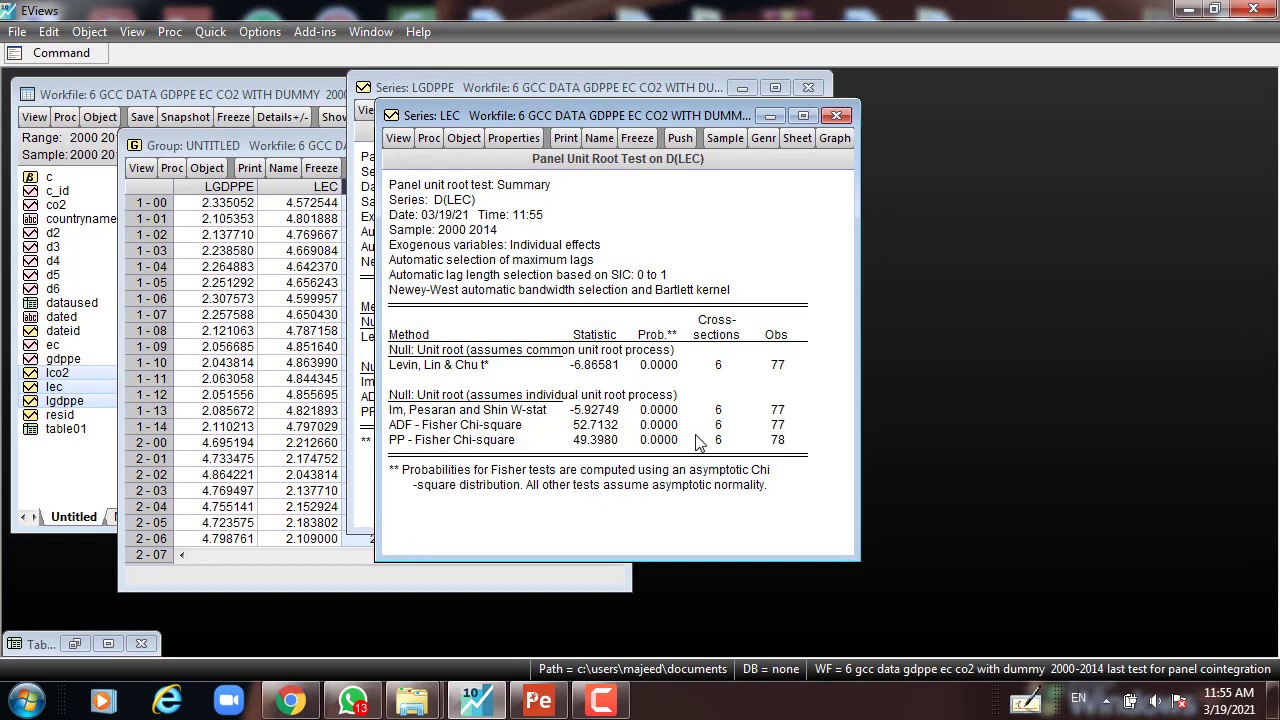
pyautogui.moveTo(672, 368); pyautogui.dragTo(670, 452)
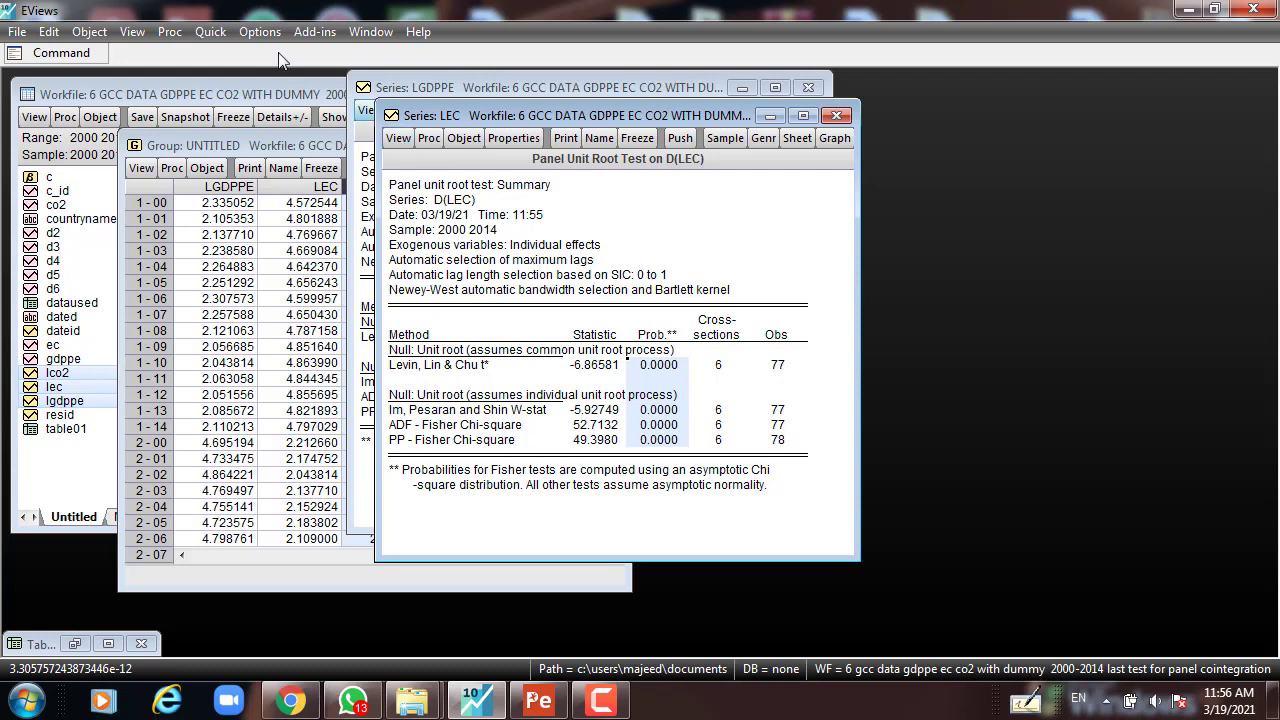
# Step: Run a panel unit root test on the series lco2 in 1st difference and check its Levin, Lin & Chu and Im, Pesaran and Shin probabilities
pyautogui.click(210, 31)
pyautogui.moveTo(259, 31)
pyautogui.moveTo(210, 30)
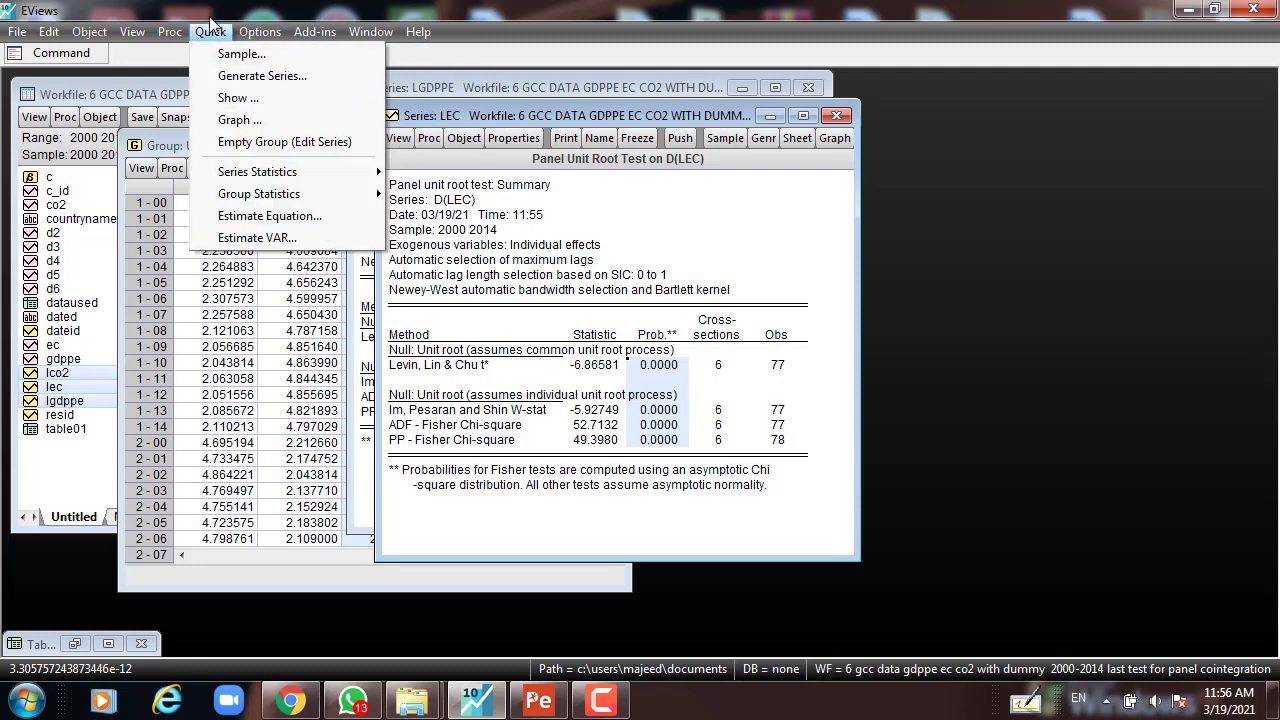
pyautogui.moveTo(244, 176)
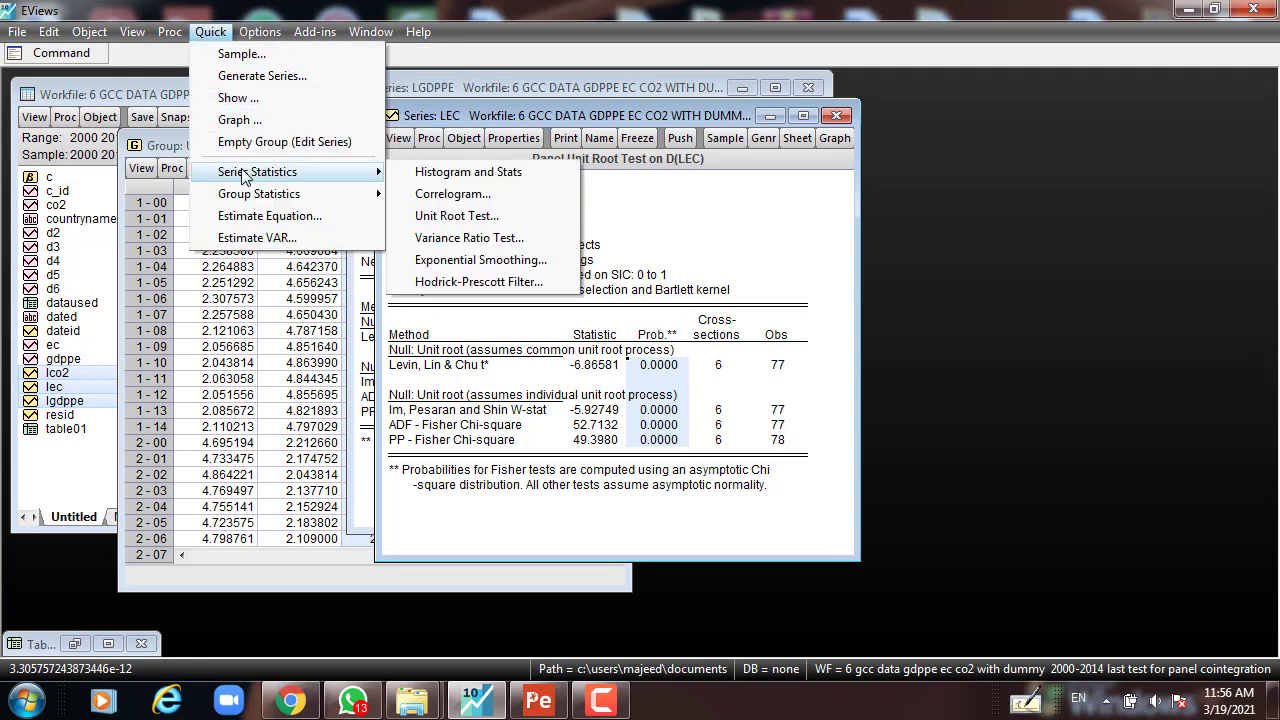
pyautogui.click(432, 215)
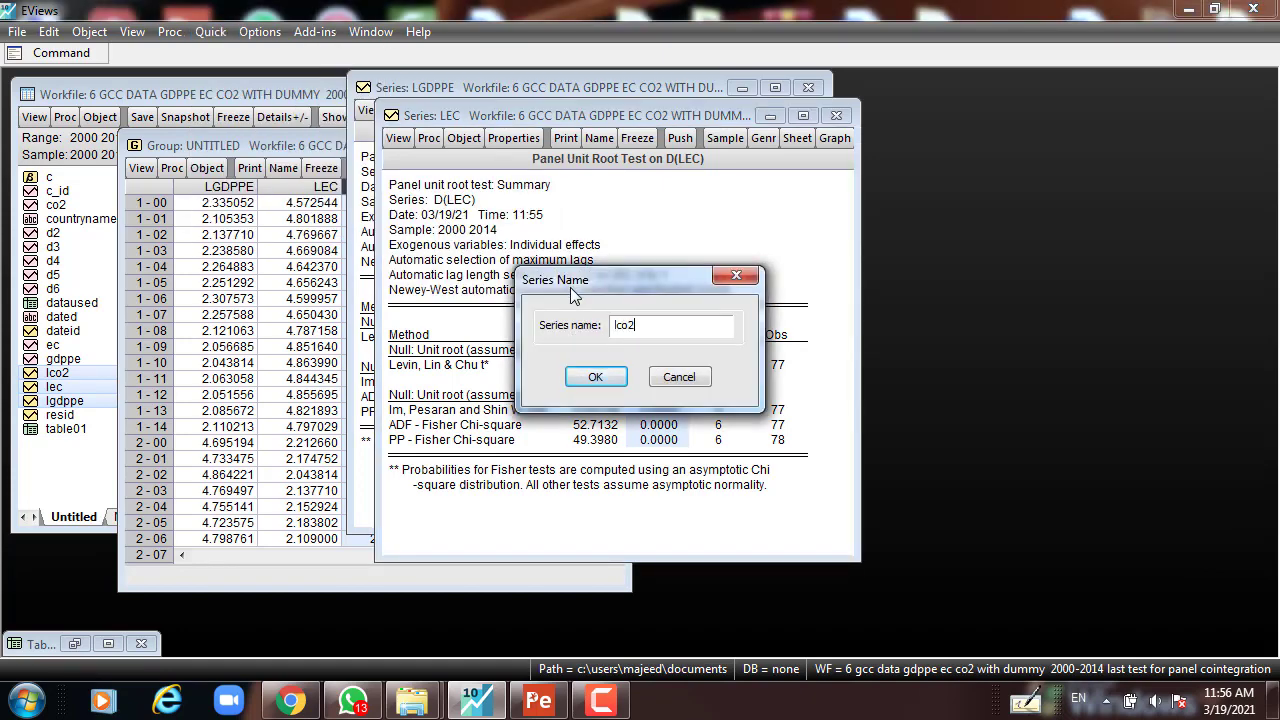
pyautogui.click(593, 377)
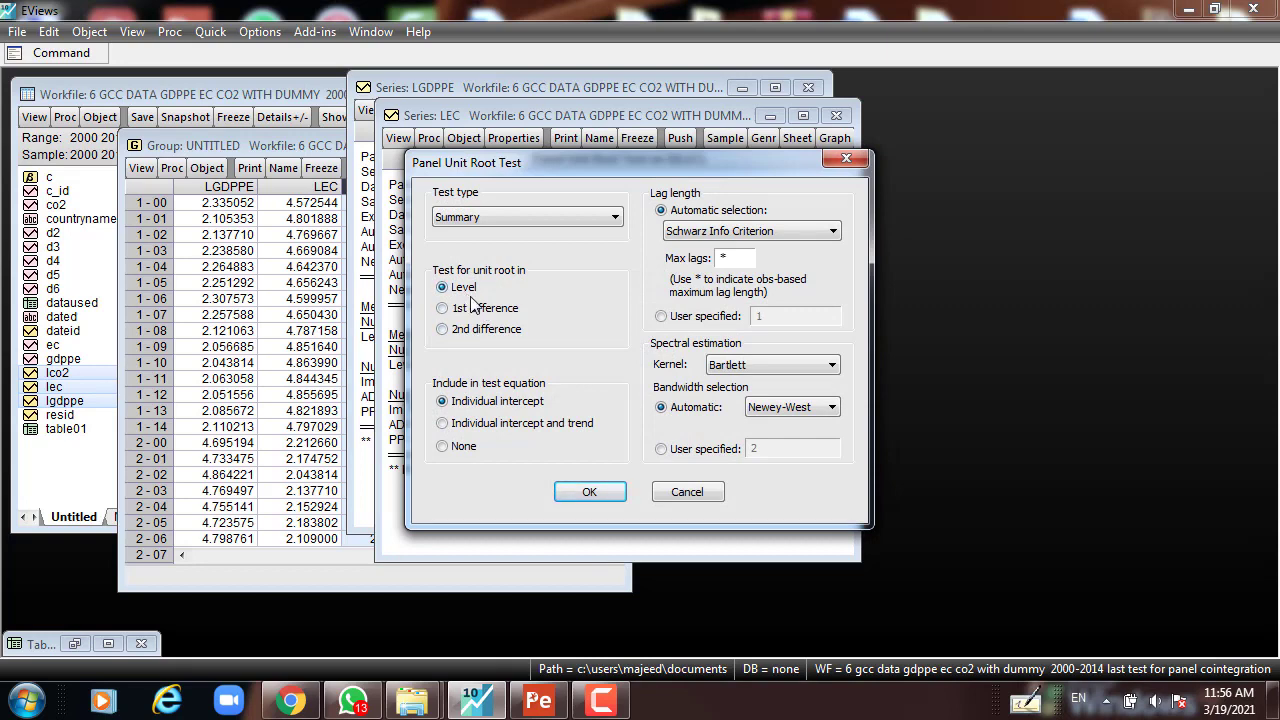
pyautogui.click(455, 310)
pyautogui.click(584, 490)
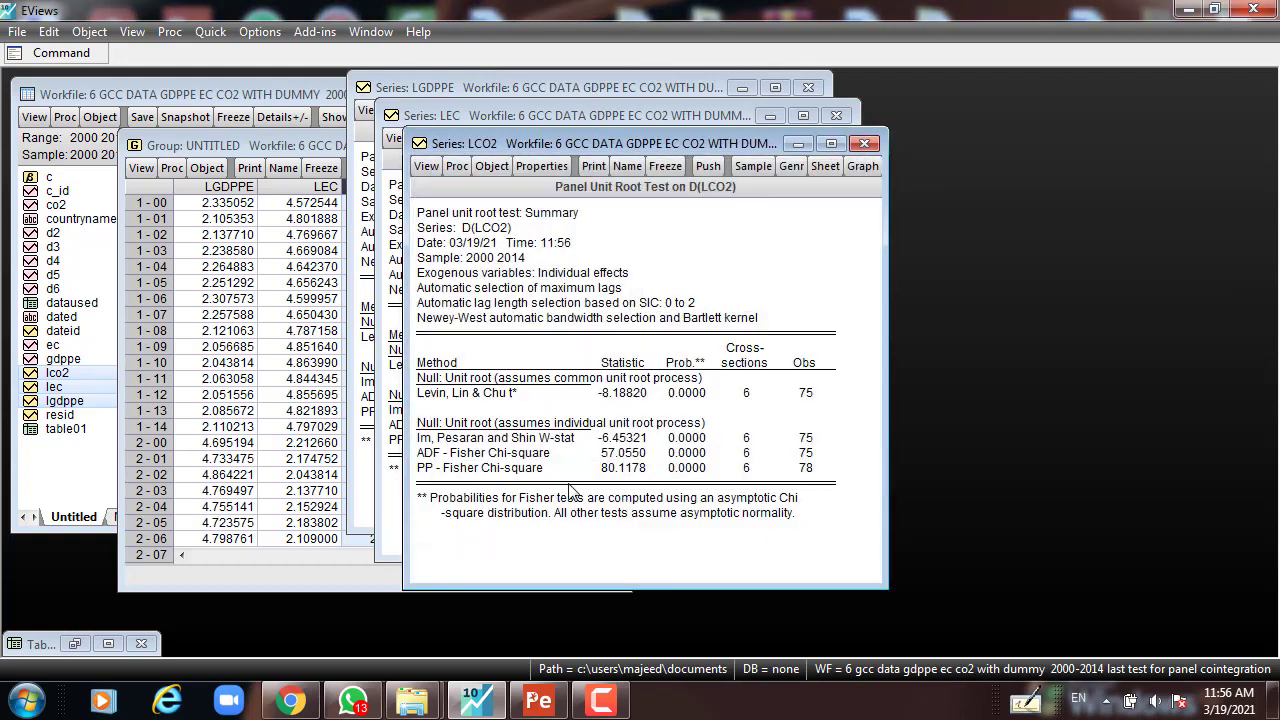
pyautogui.click(691, 396)
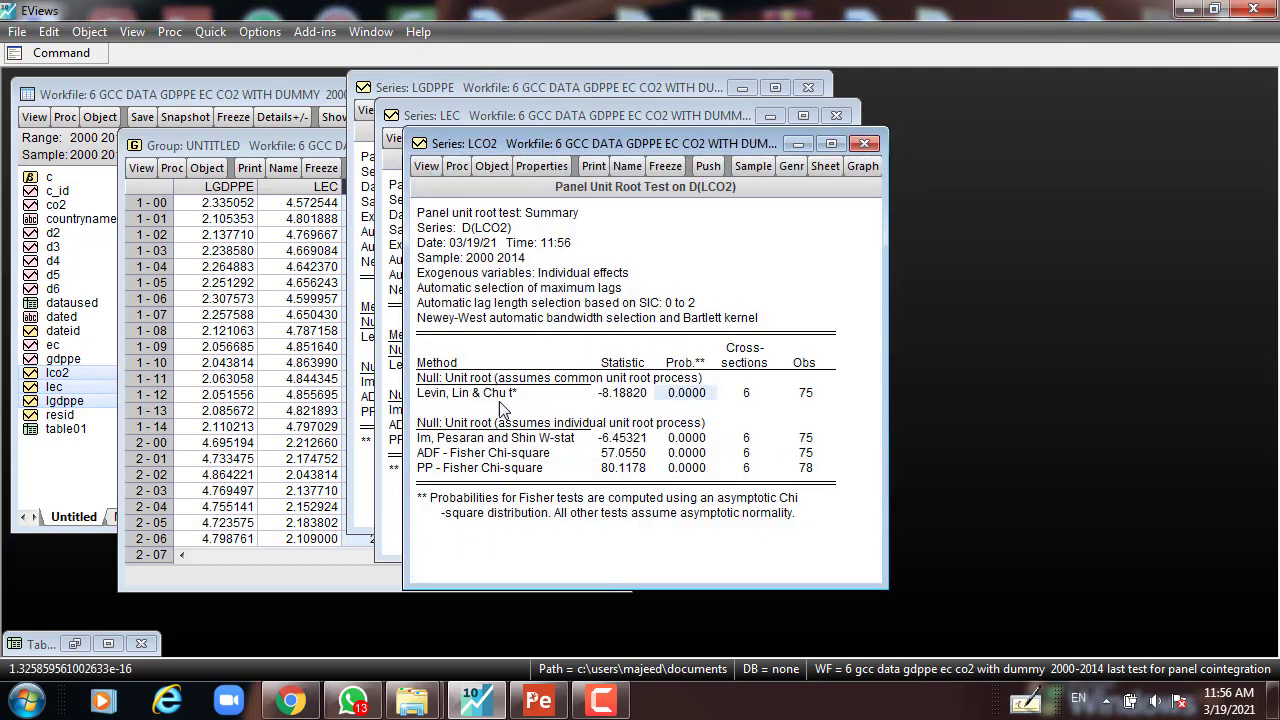
pyautogui.click(685, 440)
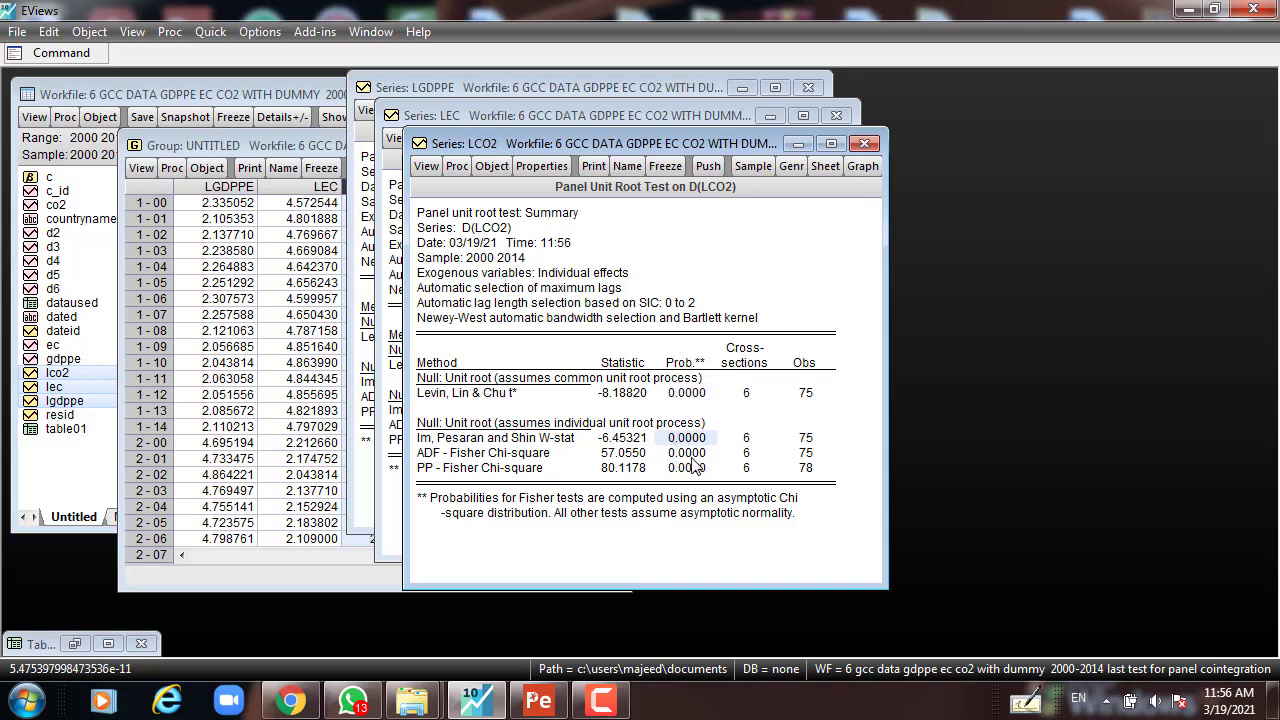
# Step: Check the ADF-Fisher and PP-Fisher probabilities for LCO2 in 1st difference, then review all four methods' probabilities together
pyautogui.click(692, 458)
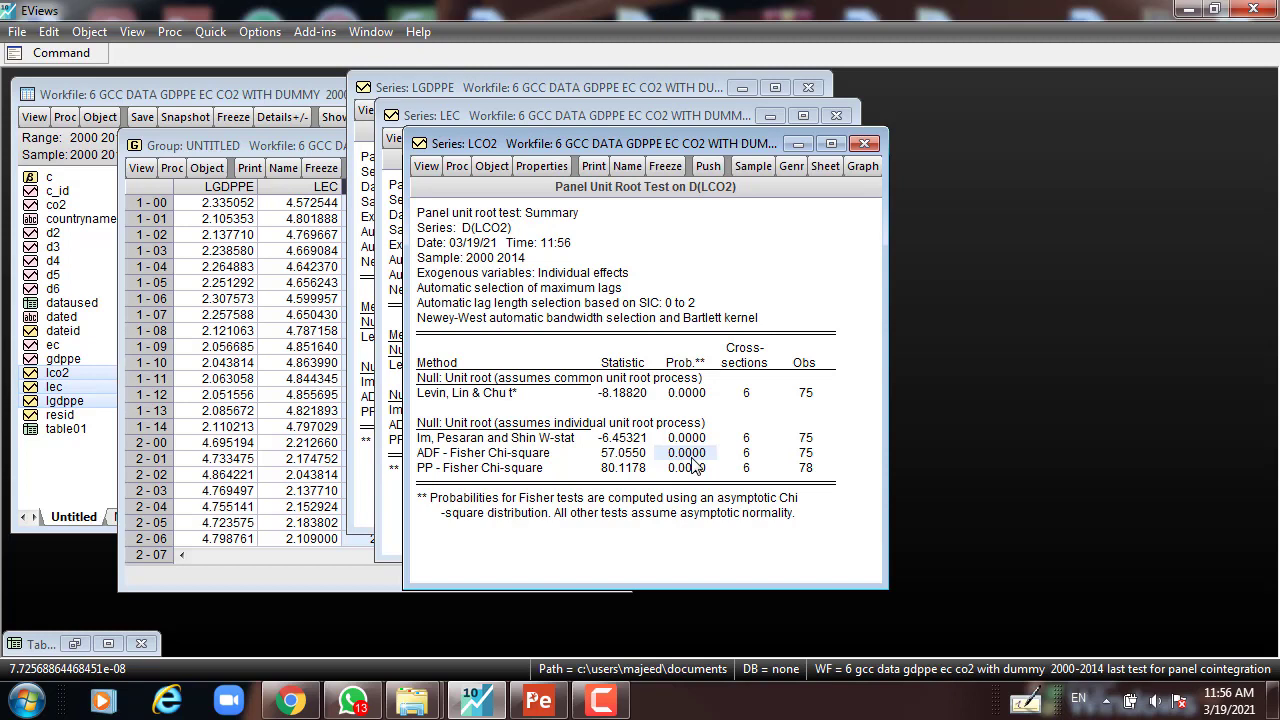
pyautogui.click(697, 469)
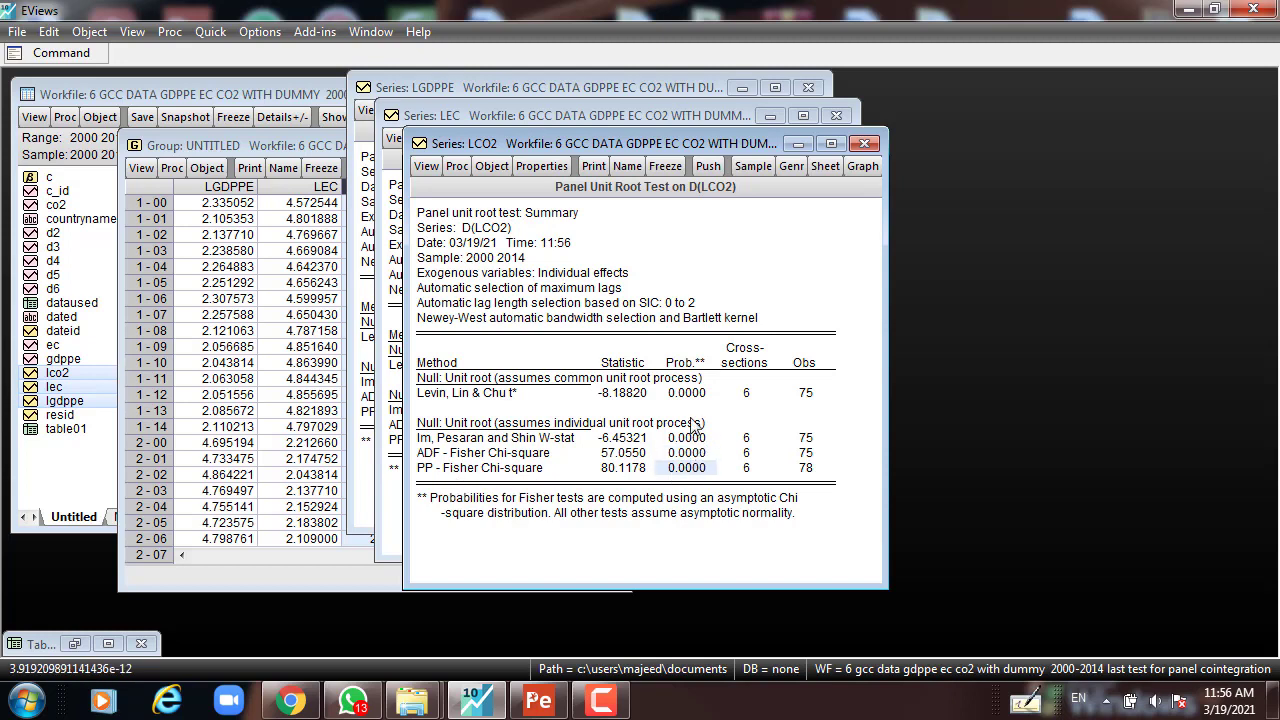
pyautogui.moveTo(677, 398); pyautogui.dragTo(683, 481)
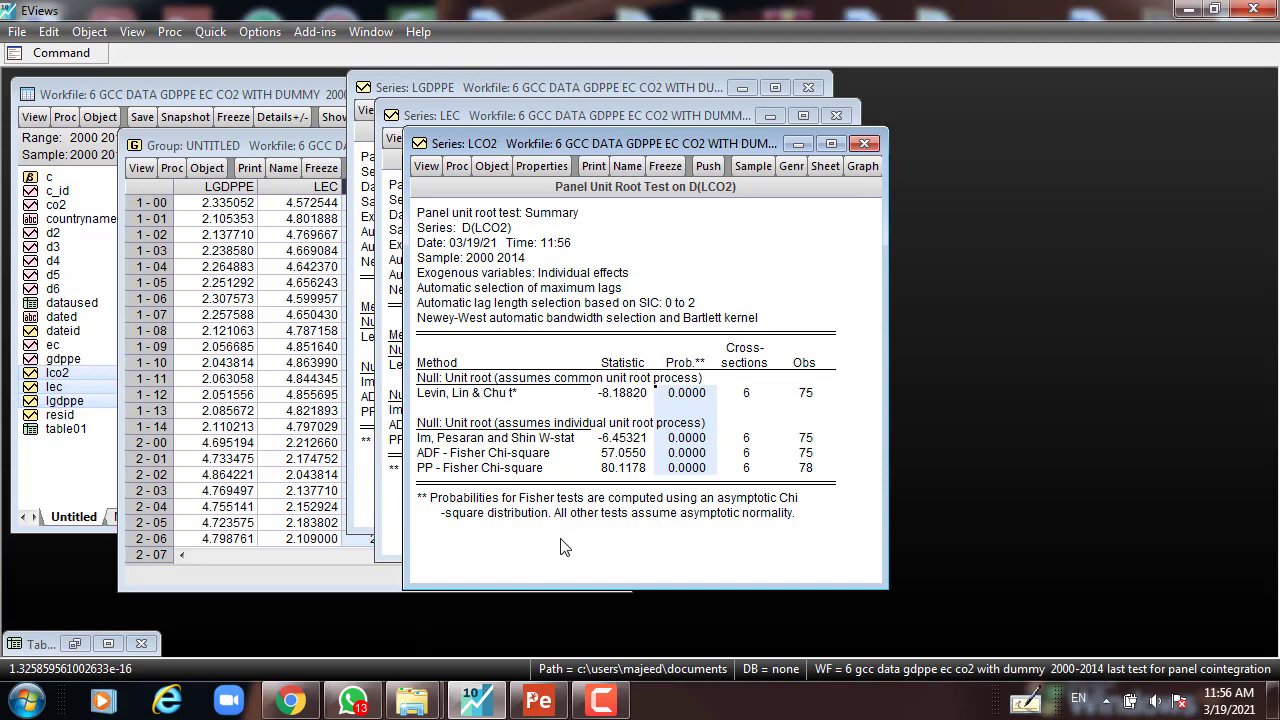
# Step: Close the unit root test windows of LCO2, LEC and LGDPPE and review the three series in the group
pyautogui.click(865, 143)
pyautogui.click(836, 116)
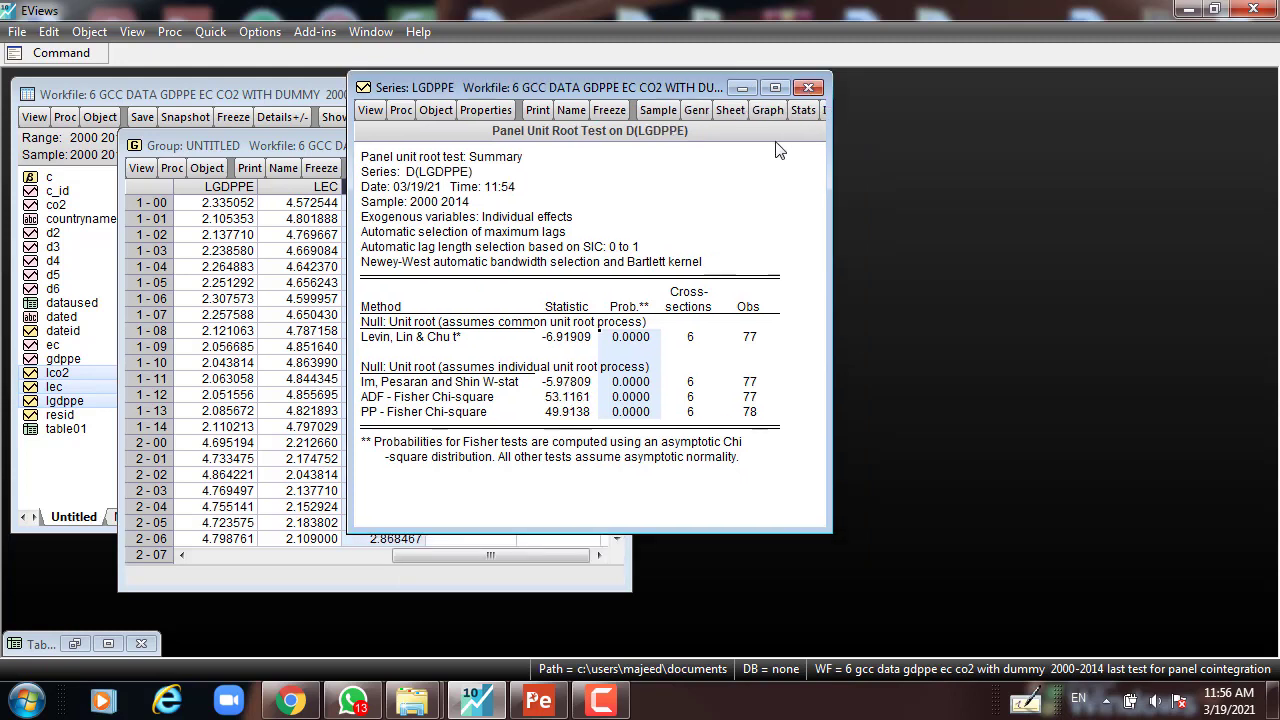
pyautogui.click(808, 87)
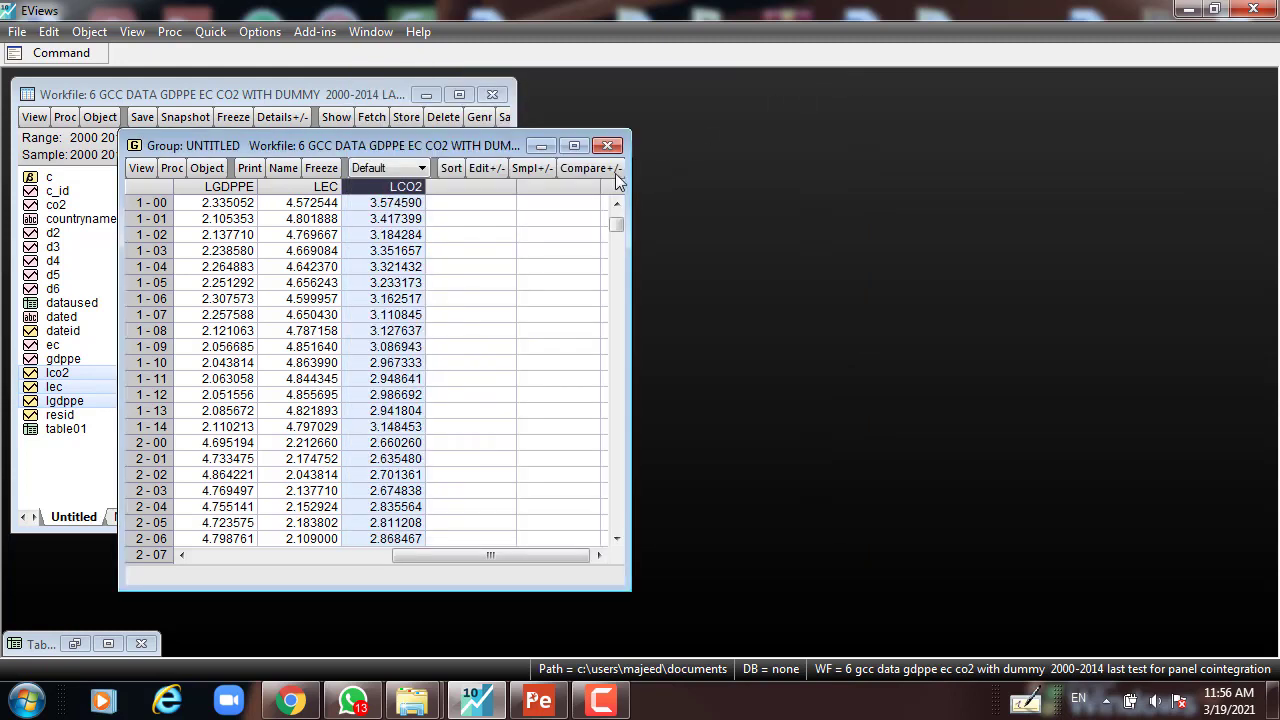
pyautogui.click(500, 246)
pyautogui.click(195, 189)
pyautogui.click(316, 203)
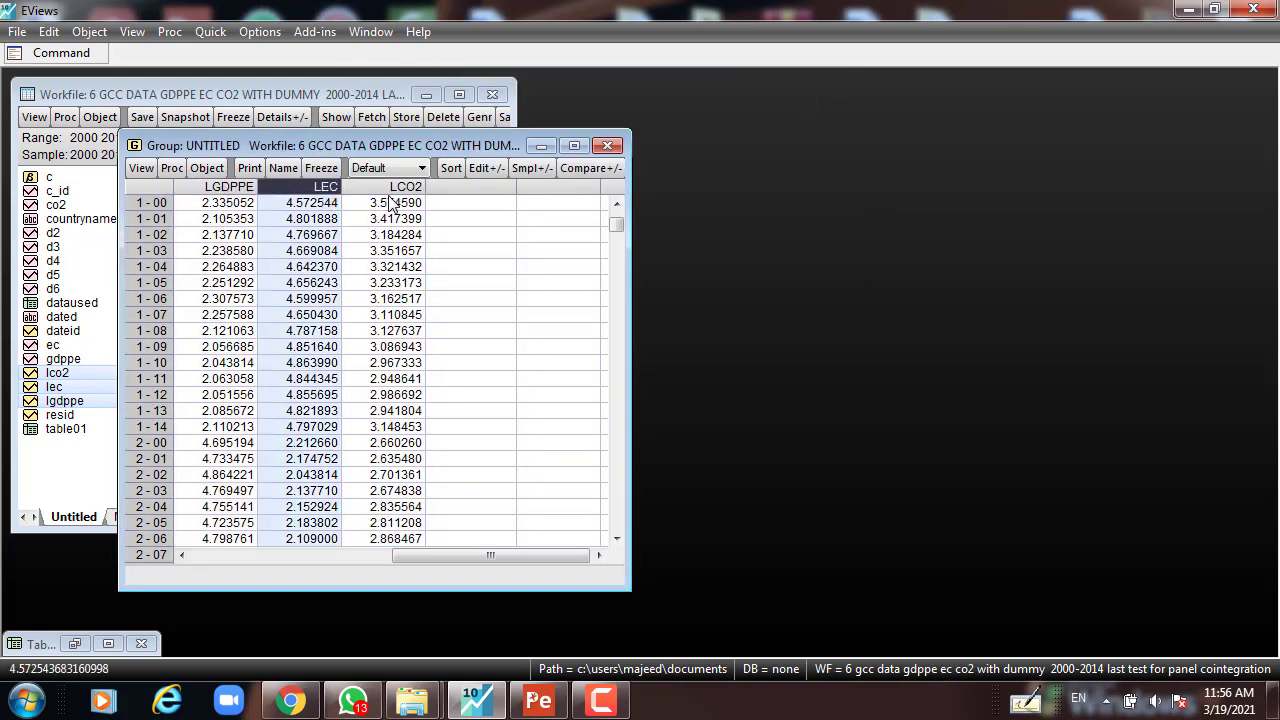
pyautogui.click(392, 203)
# Step: Run a panel cointegration test on lgdppe, lec and lco2 using the Pedroni (Engle-Granger based) test type
pyautogui.click(211, 32)
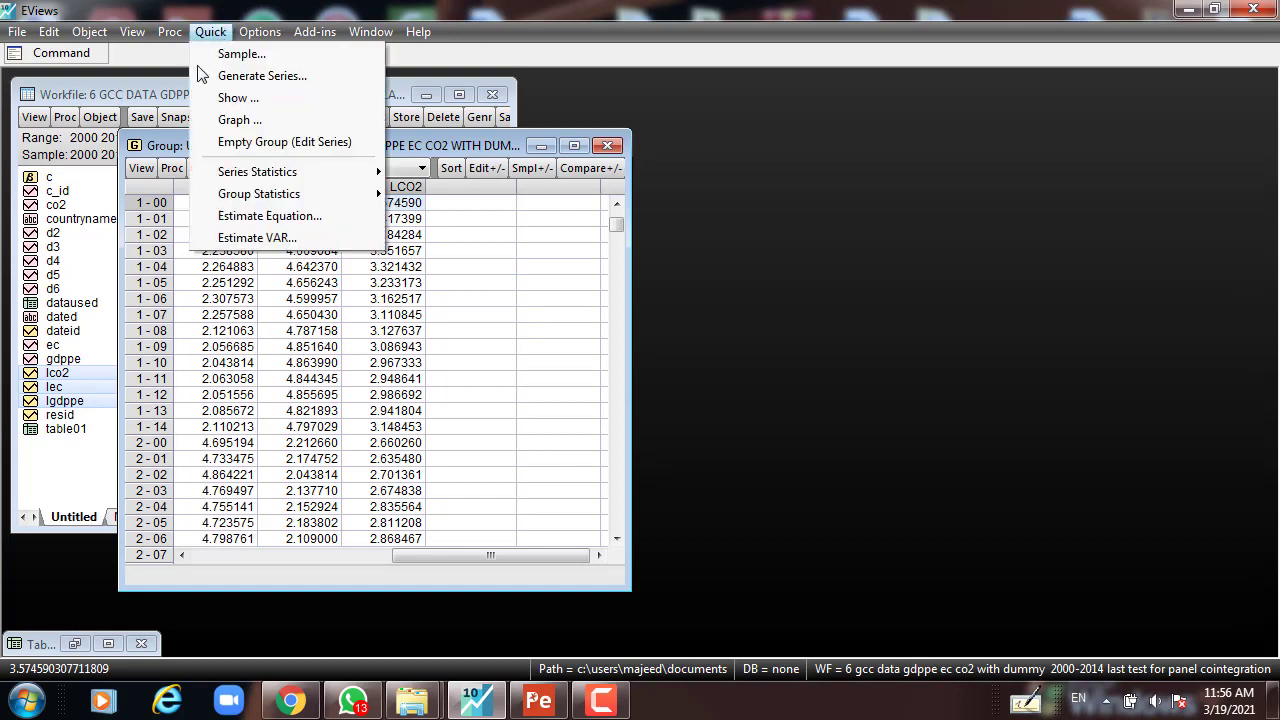
pyautogui.moveTo(257, 194)
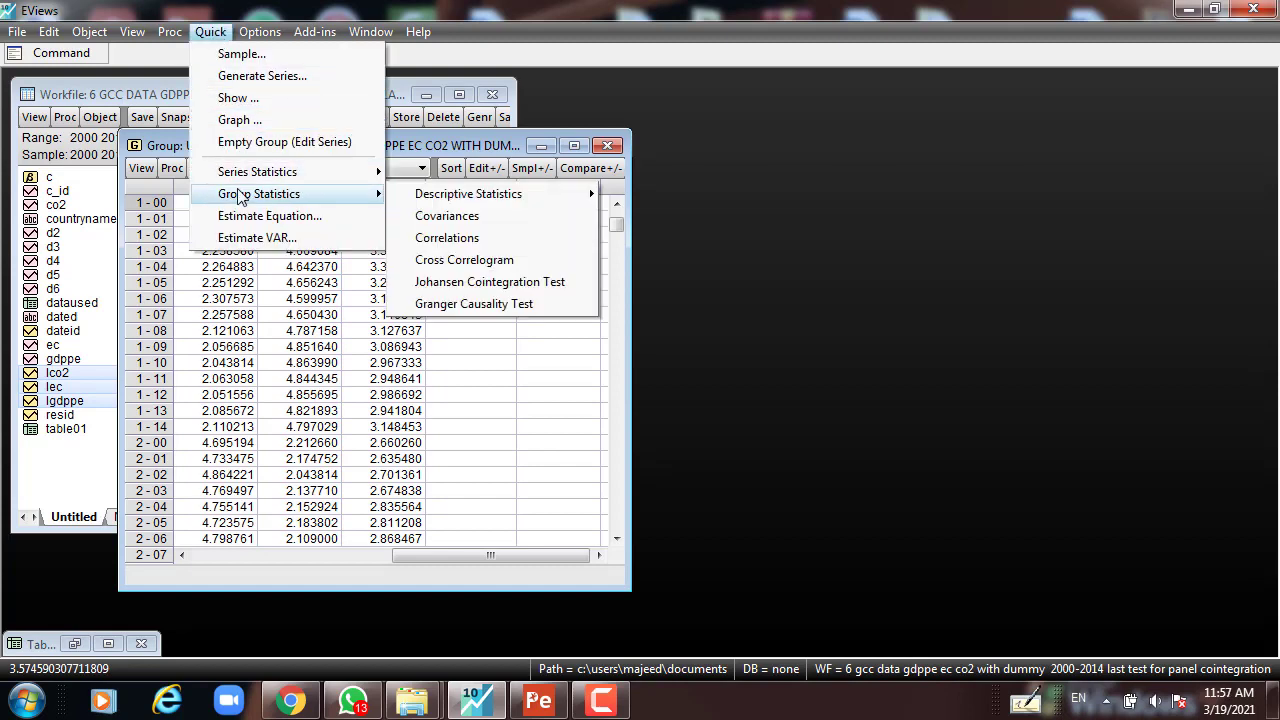
pyautogui.click(480, 287)
pyautogui.click(580, 302)
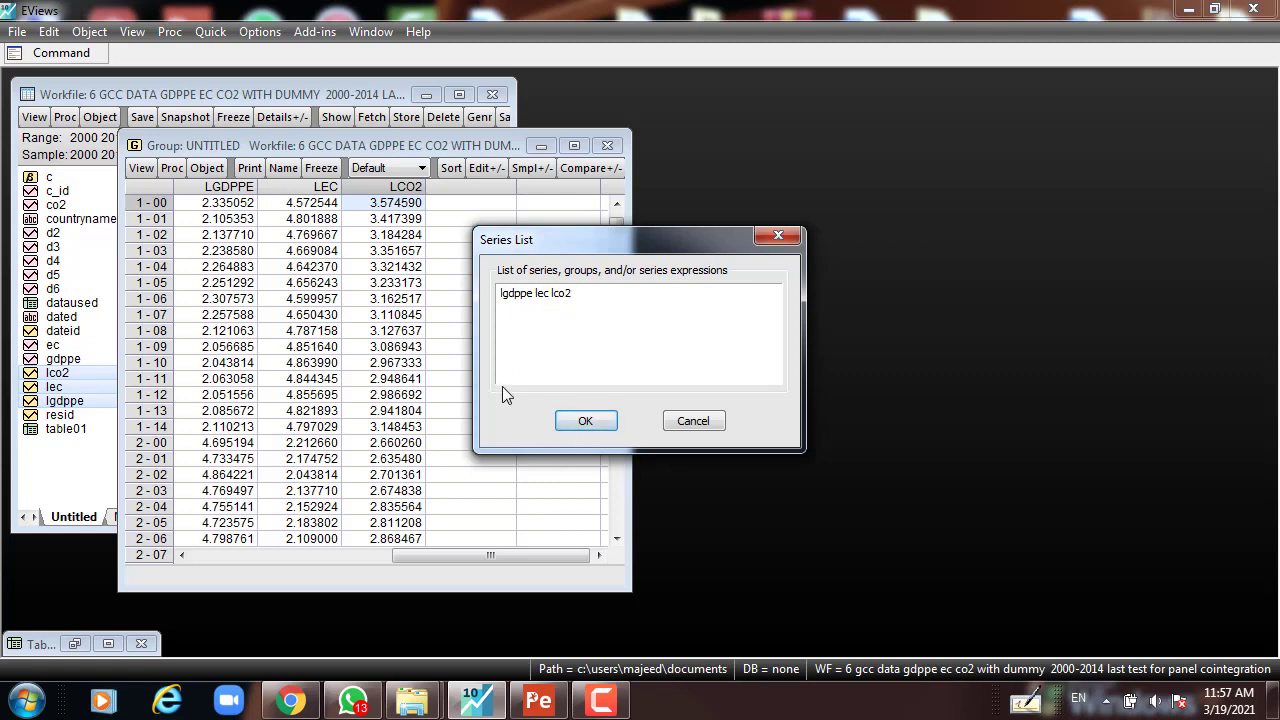
pyautogui.click(586, 421)
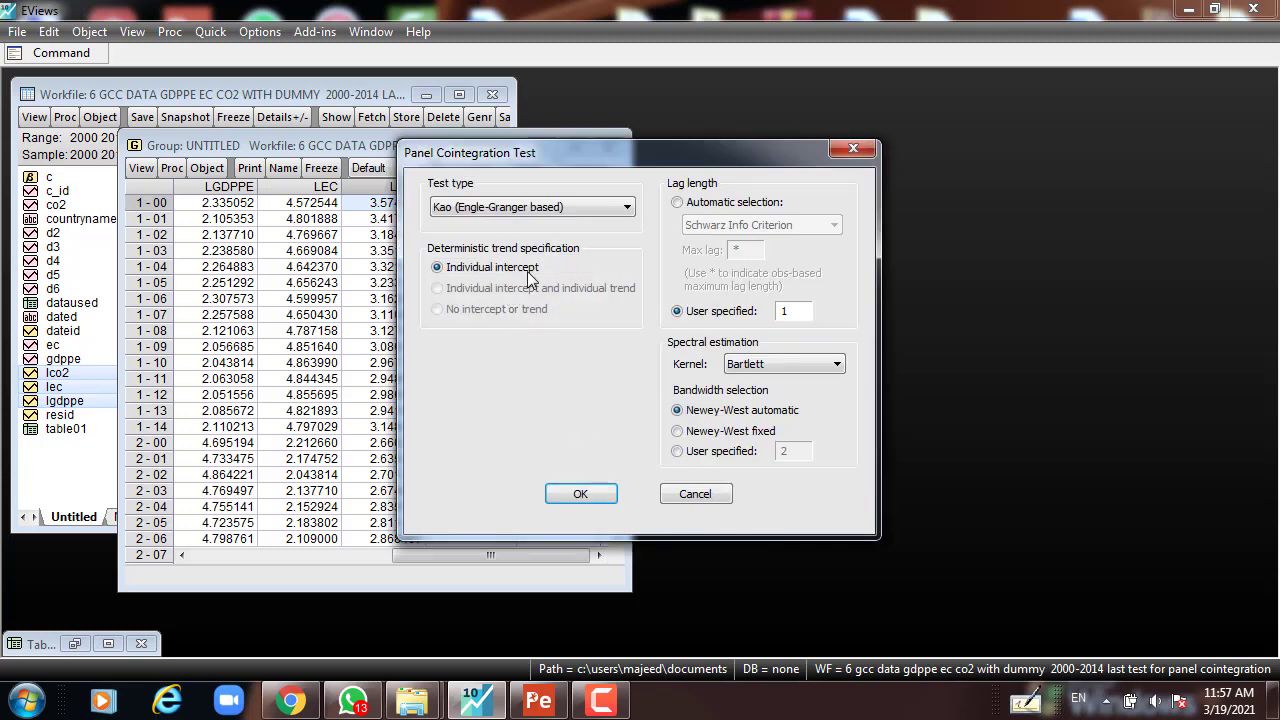
pyautogui.click(627, 207)
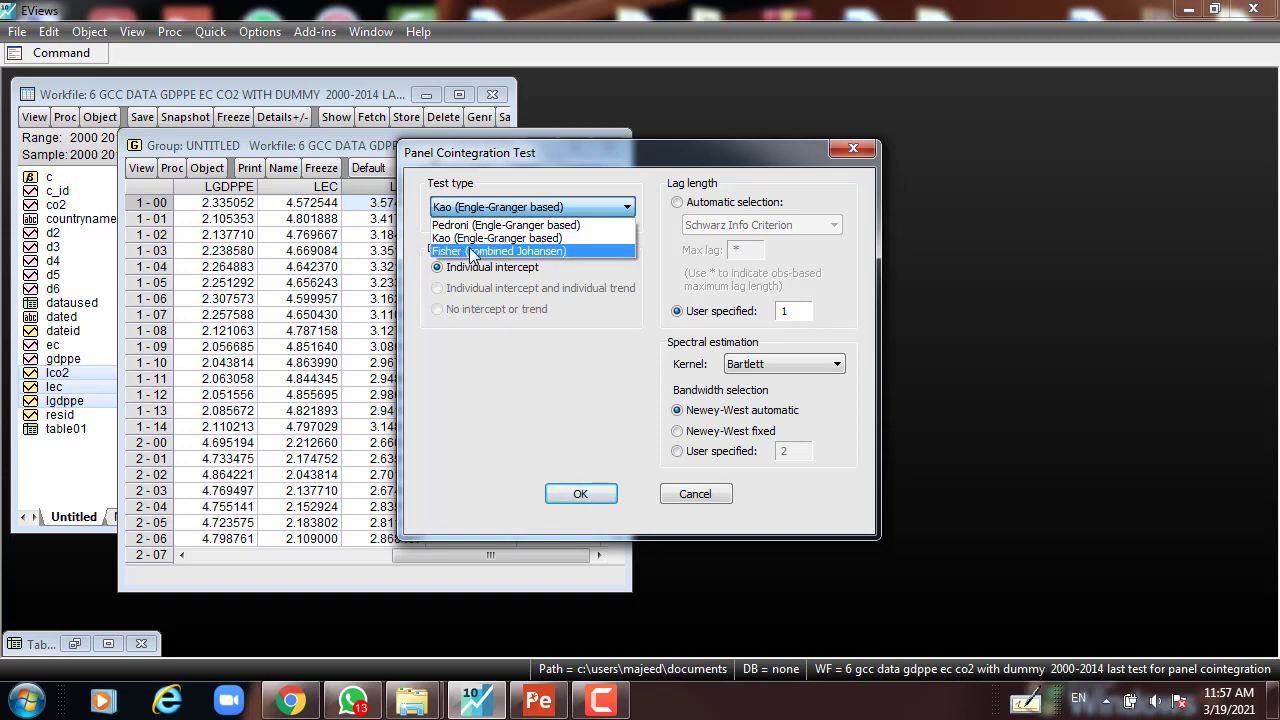
pyautogui.click(533, 228)
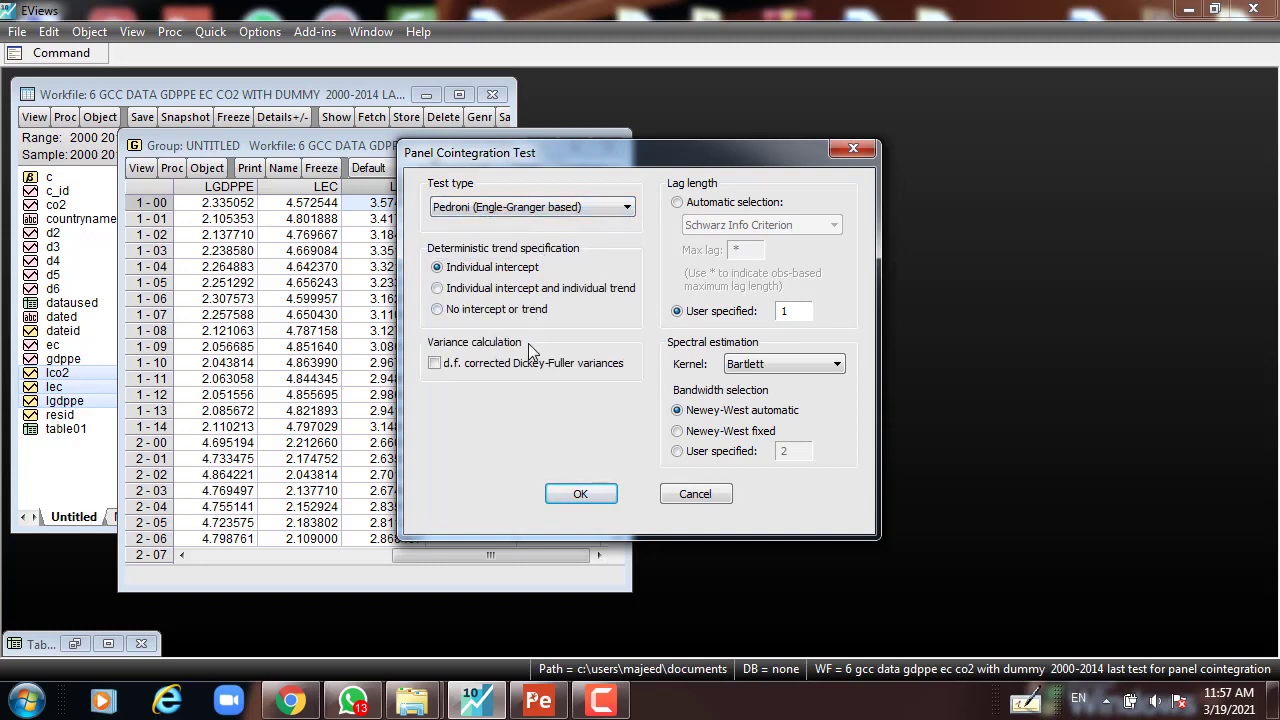
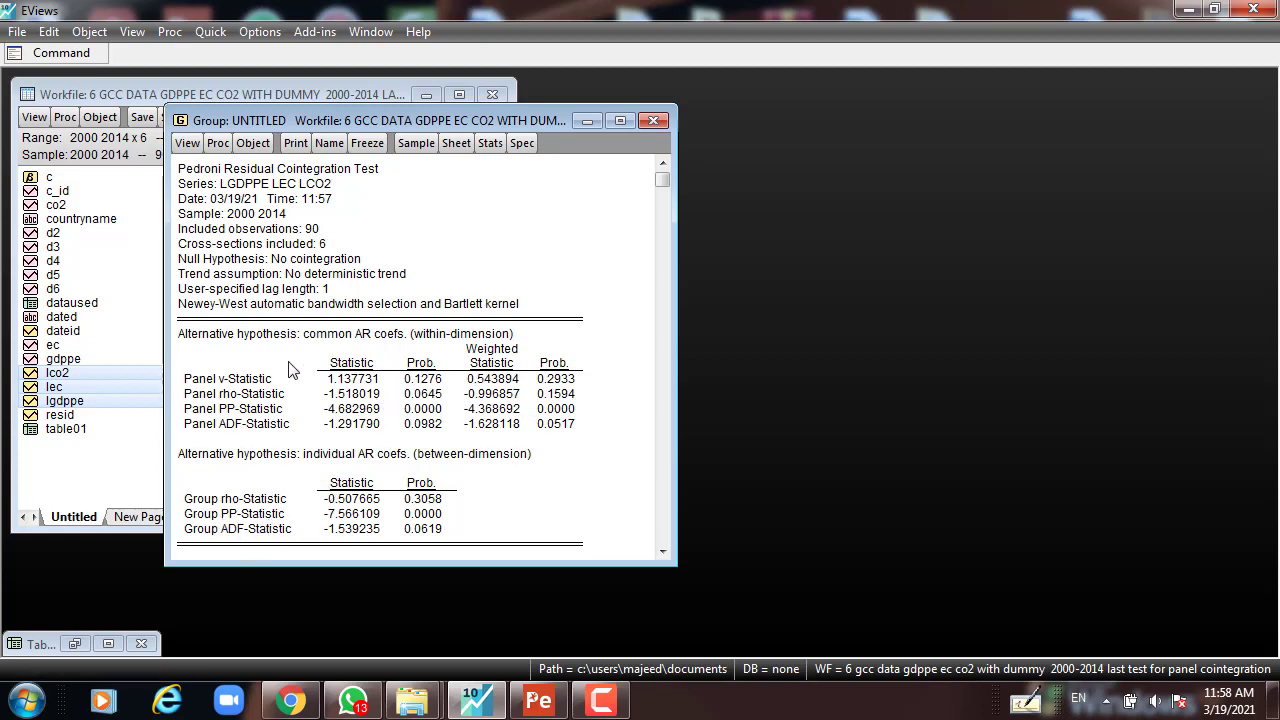
# Step: Read the Pedroni test header: the test name, series tested, null hypothesis and trend assumption
pyautogui.click(204, 168)
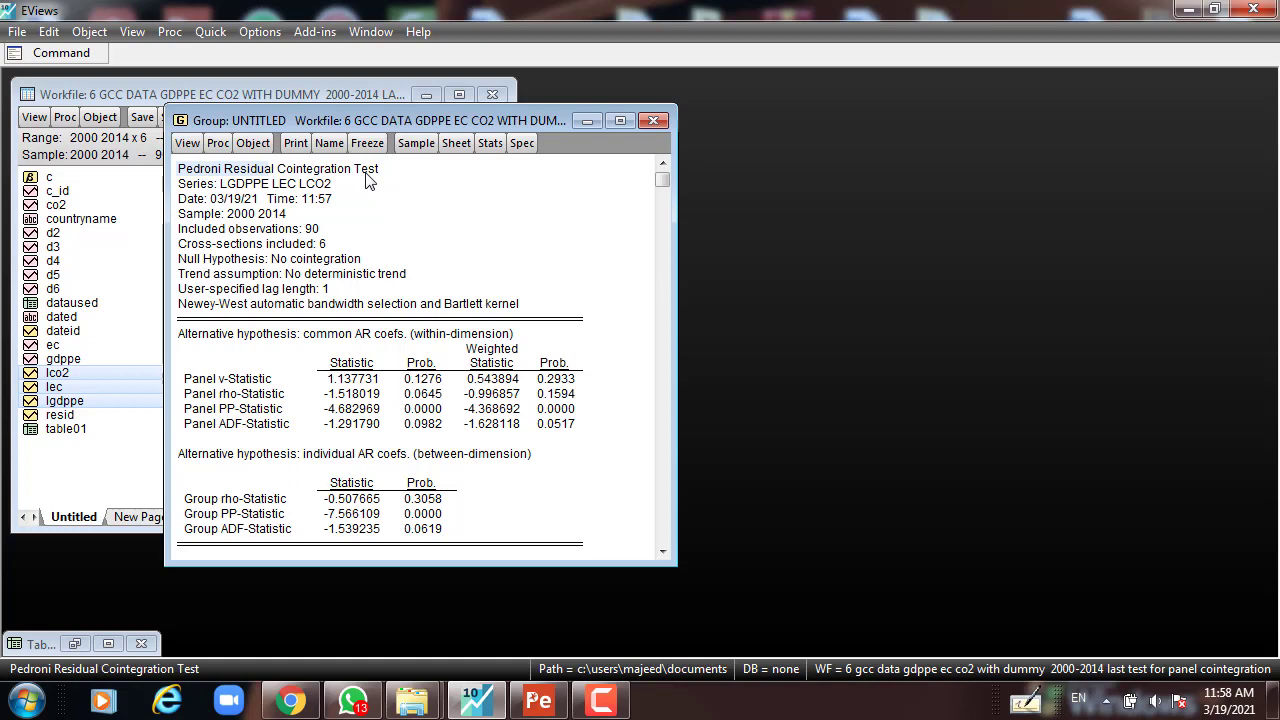
pyautogui.click(245, 186)
pyautogui.doubleClick(292, 194)
pyautogui.moveTo(292, 194); pyautogui.dragTo(322, 196)
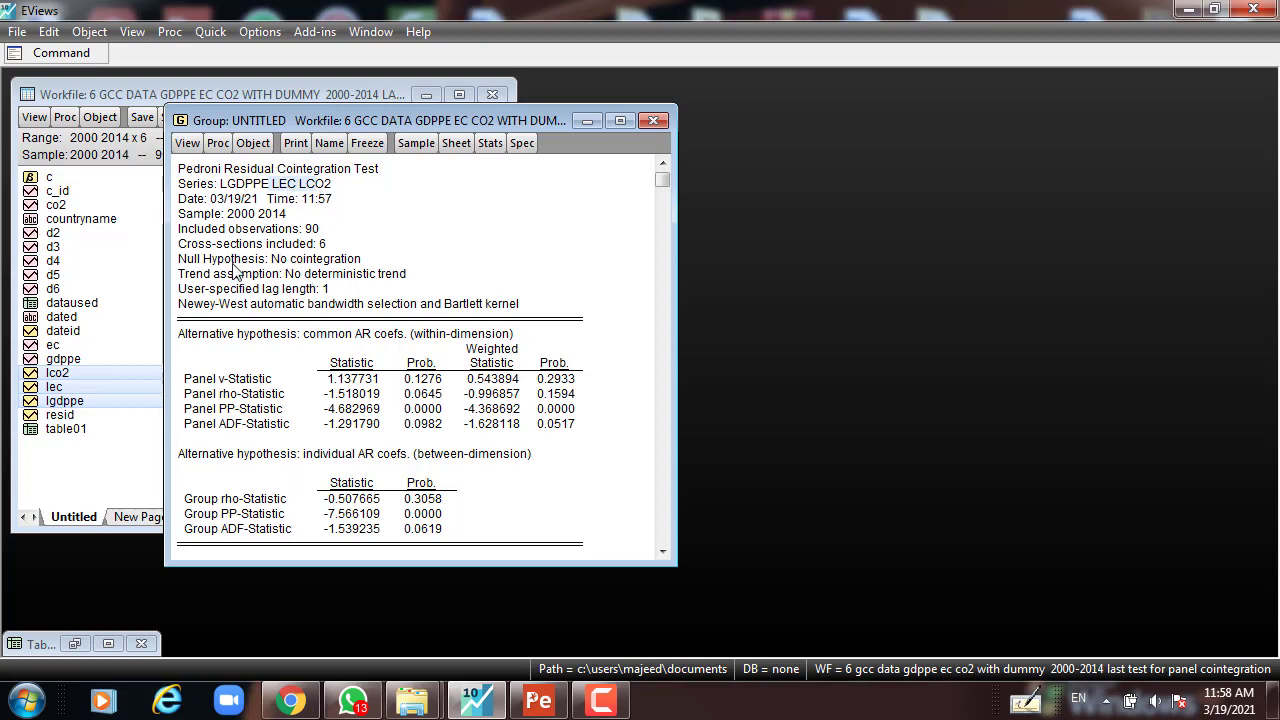
pyautogui.click(205, 262)
pyautogui.click(310, 260)
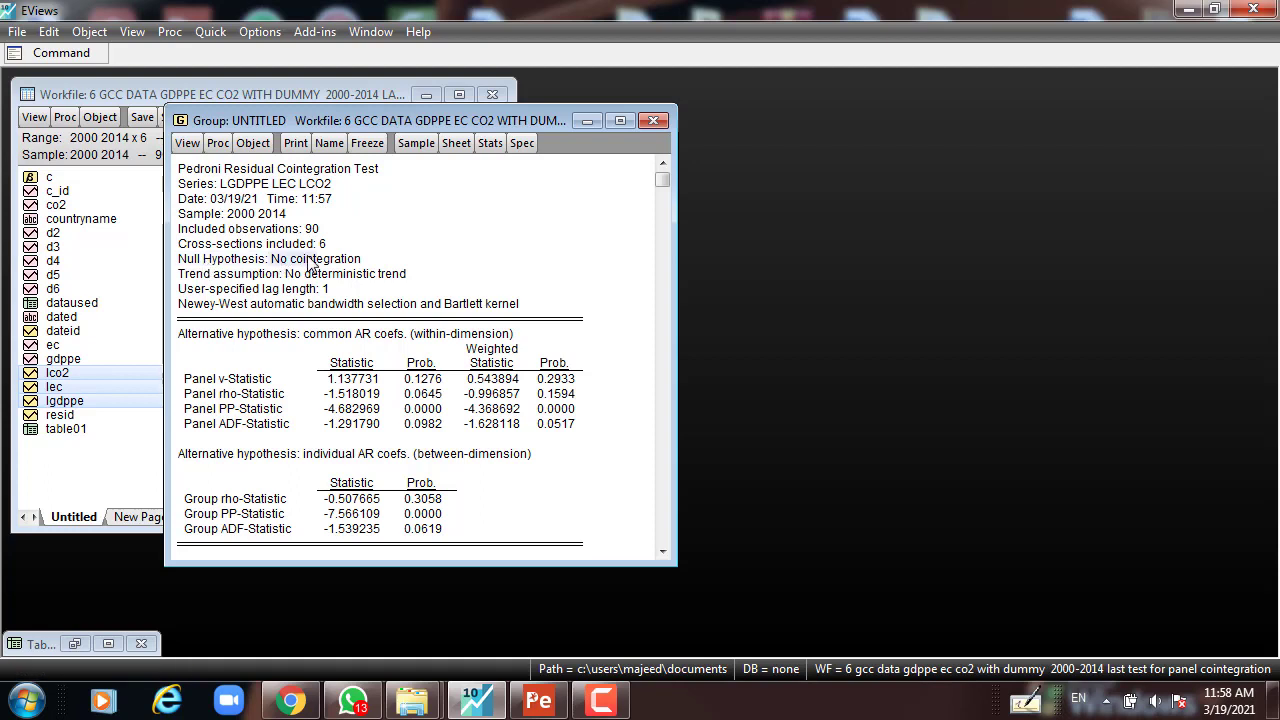
pyautogui.click(334, 278)
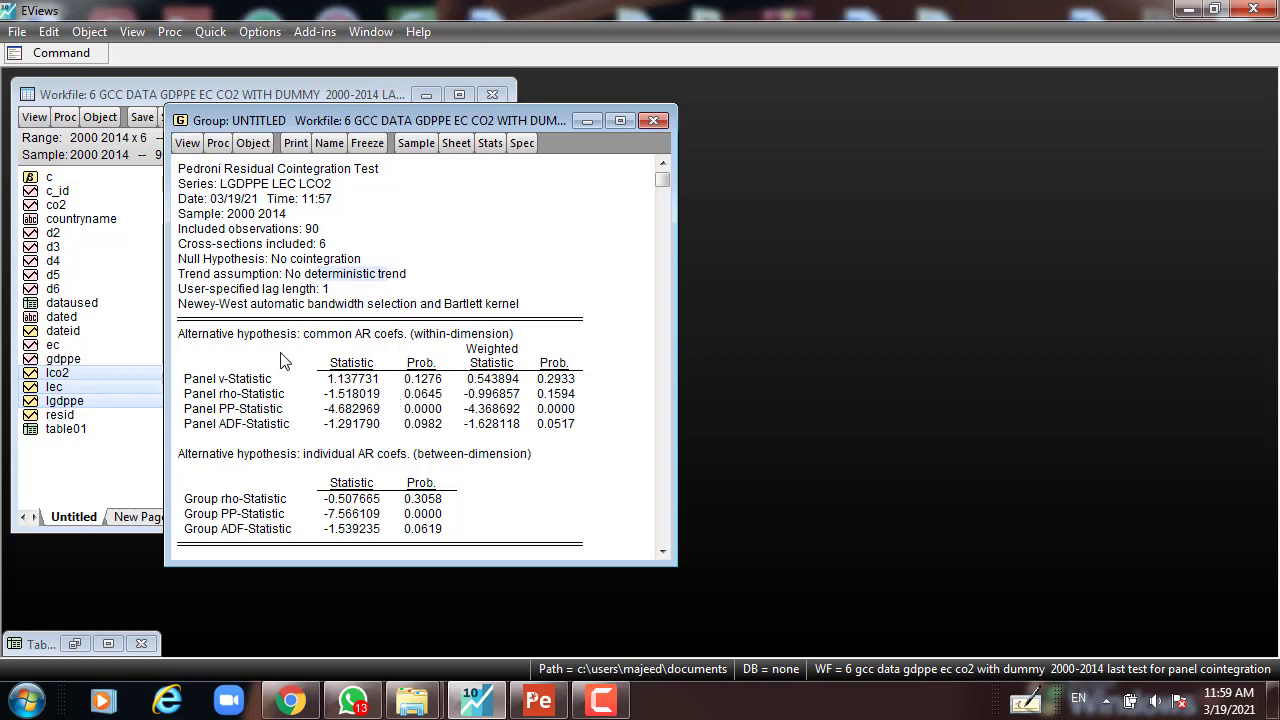
# Step: Compare the two alternative hypotheses of the Pedroni test: common AR coefficients (within-dimension) and individual AR coefficients (between-dimension)
pyautogui.moveTo(268, 337); pyautogui.dragTo(410, 344)
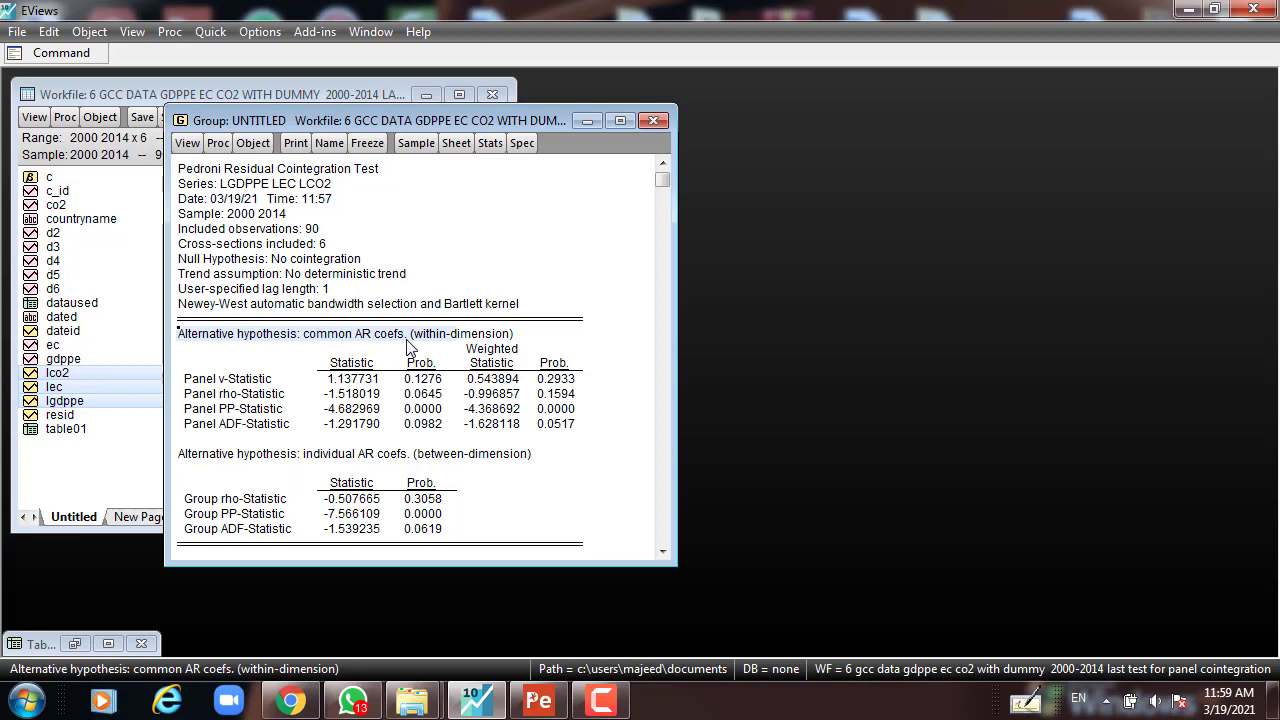
pyautogui.moveTo(200, 457); pyautogui.dragTo(400, 463)
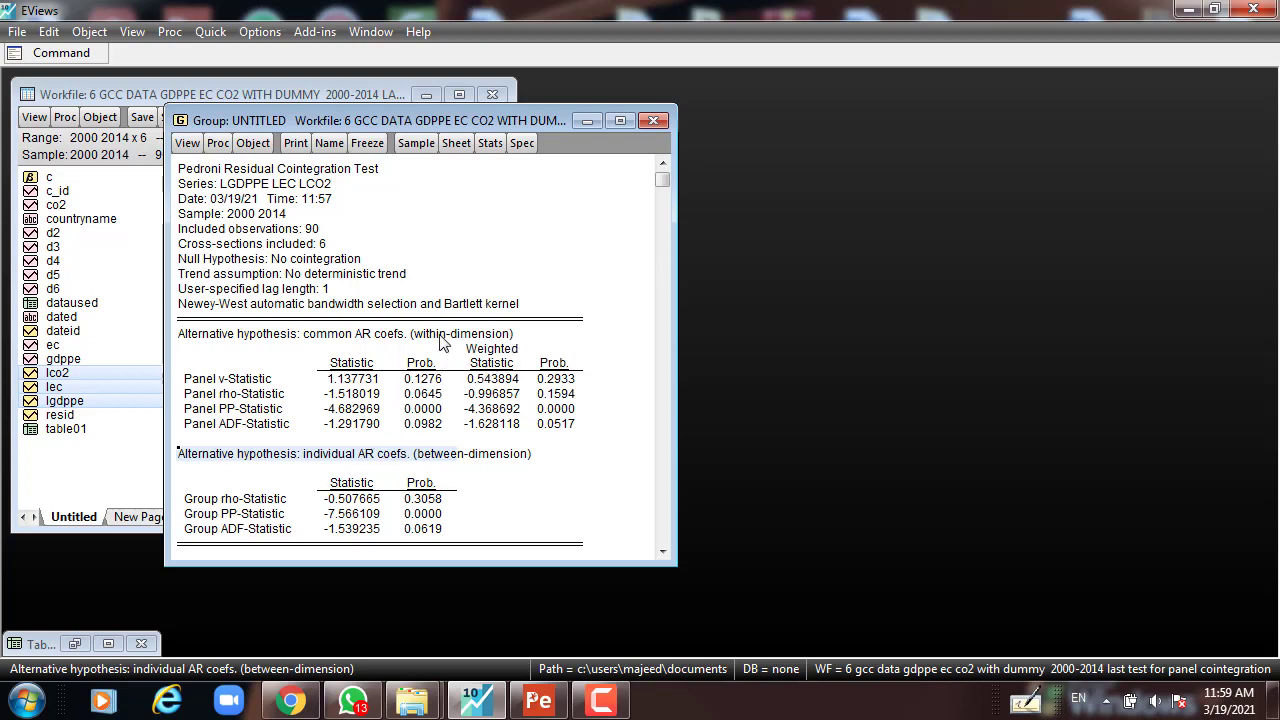
pyautogui.moveTo(444, 342); pyautogui.dragTo(477, 343)
pyautogui.moveTo(434, 462); pyautogui.dragTo(510, 462)
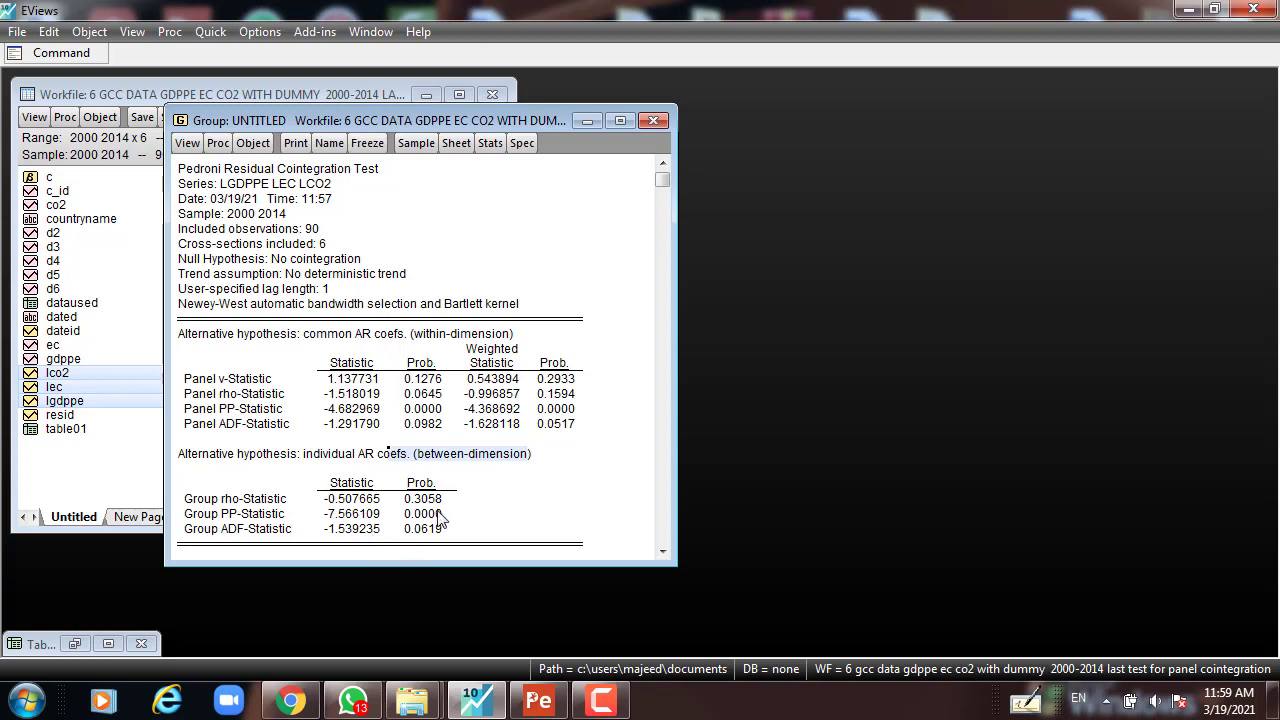
# Step: Examine the Panel PP-Statistic's unweighted and weighted probabilities and the Group PP-Statistic's probability
pyautogui.click(416, 411)
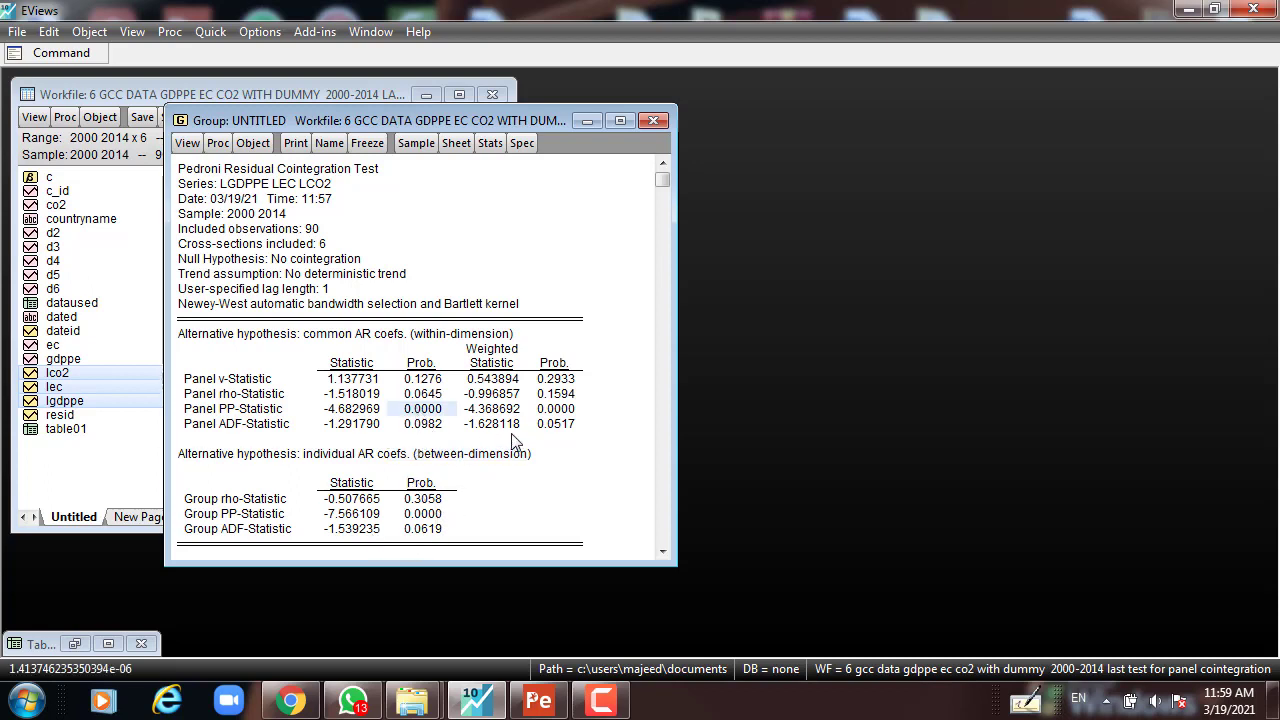
pyautogui.click(554, 410)
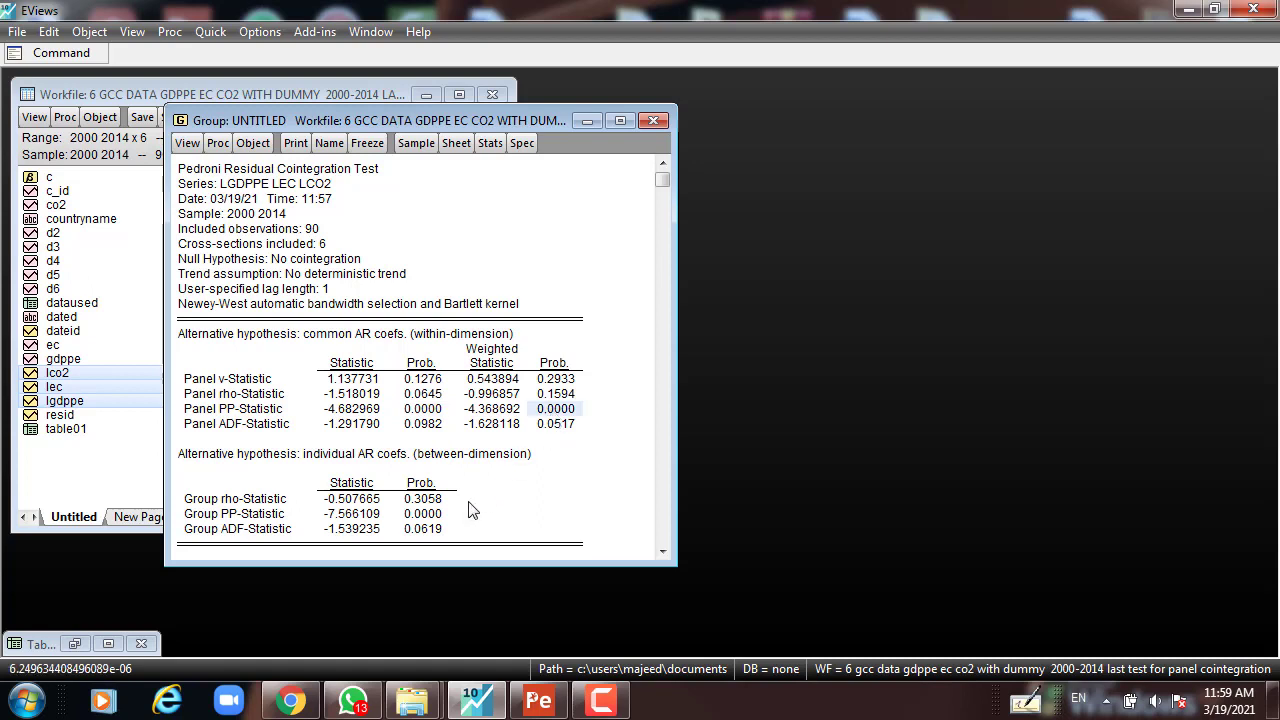
pyautogui.click(429, 514)
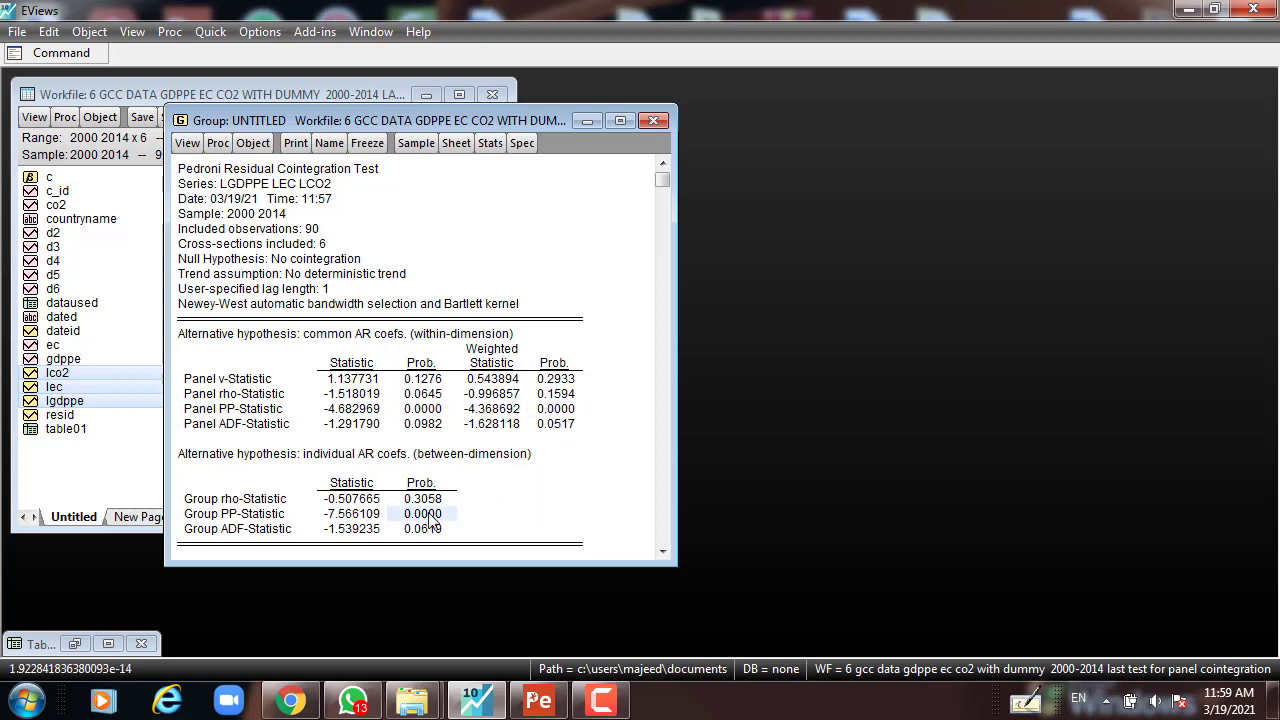
pyautogui.click(429, 410)
pyautogui.click(555, 410)
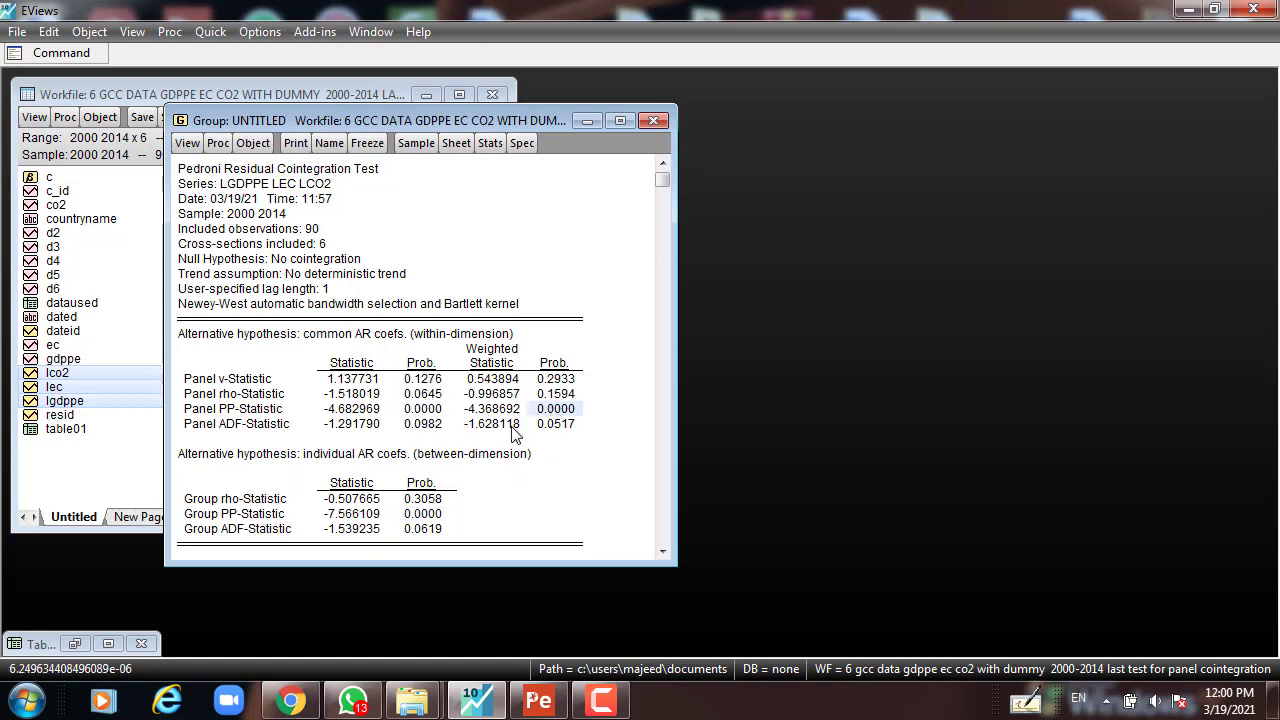
pyautogui.click(422, 409)
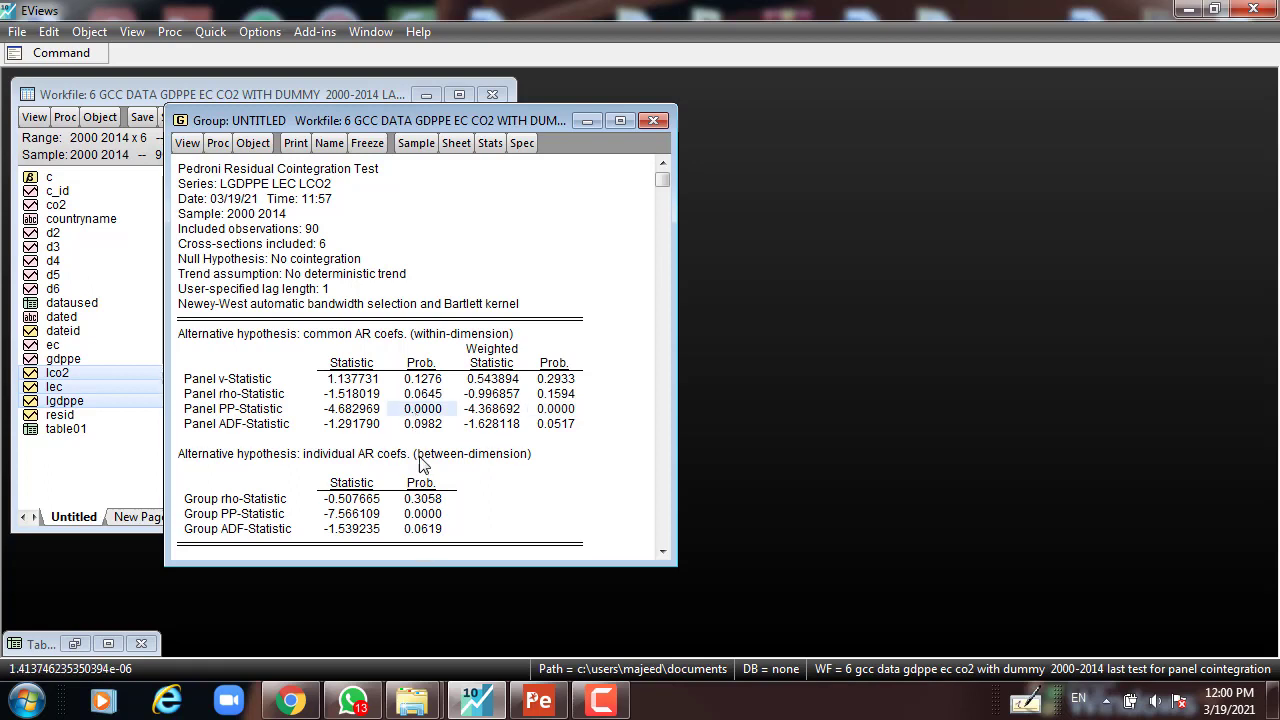
pyautogui.click(556, 409)
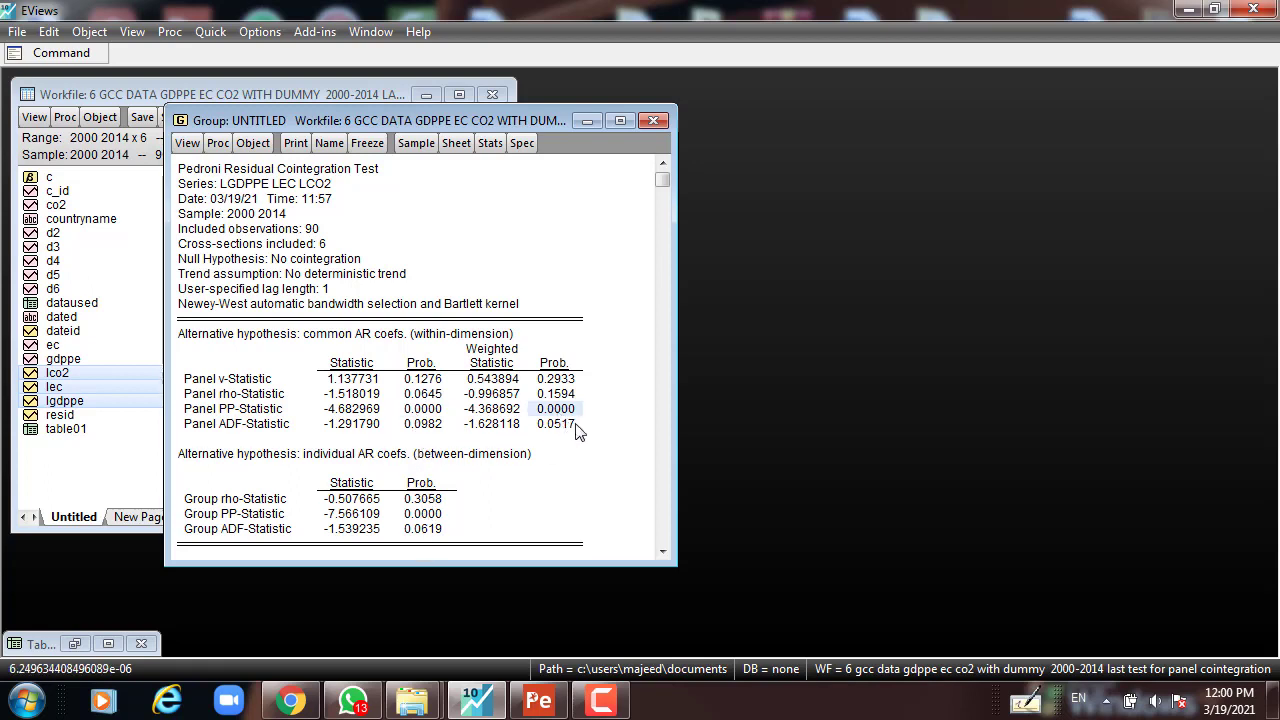
pyautogui.click(423, 514)
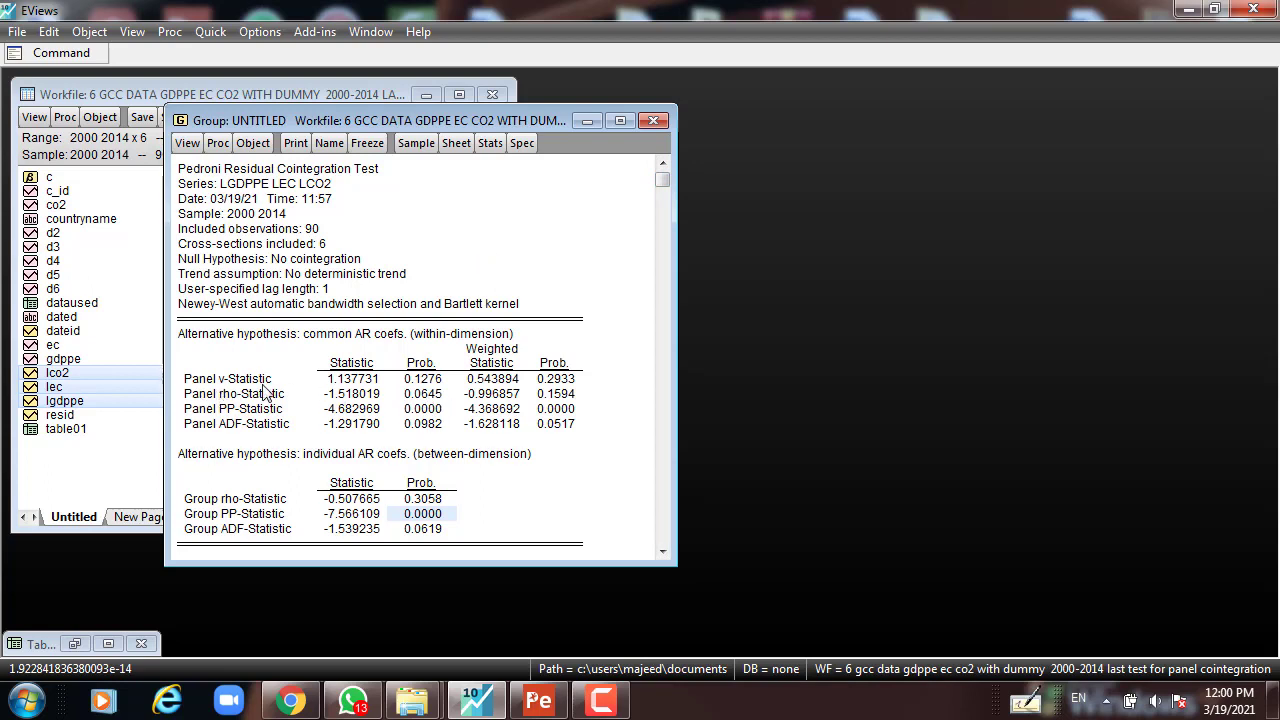
# Step: Examine the unweighted probabilities of the Panel v, rho, PP and ADF statistics in relation to the tested series
pyautogui.click(424, 384)
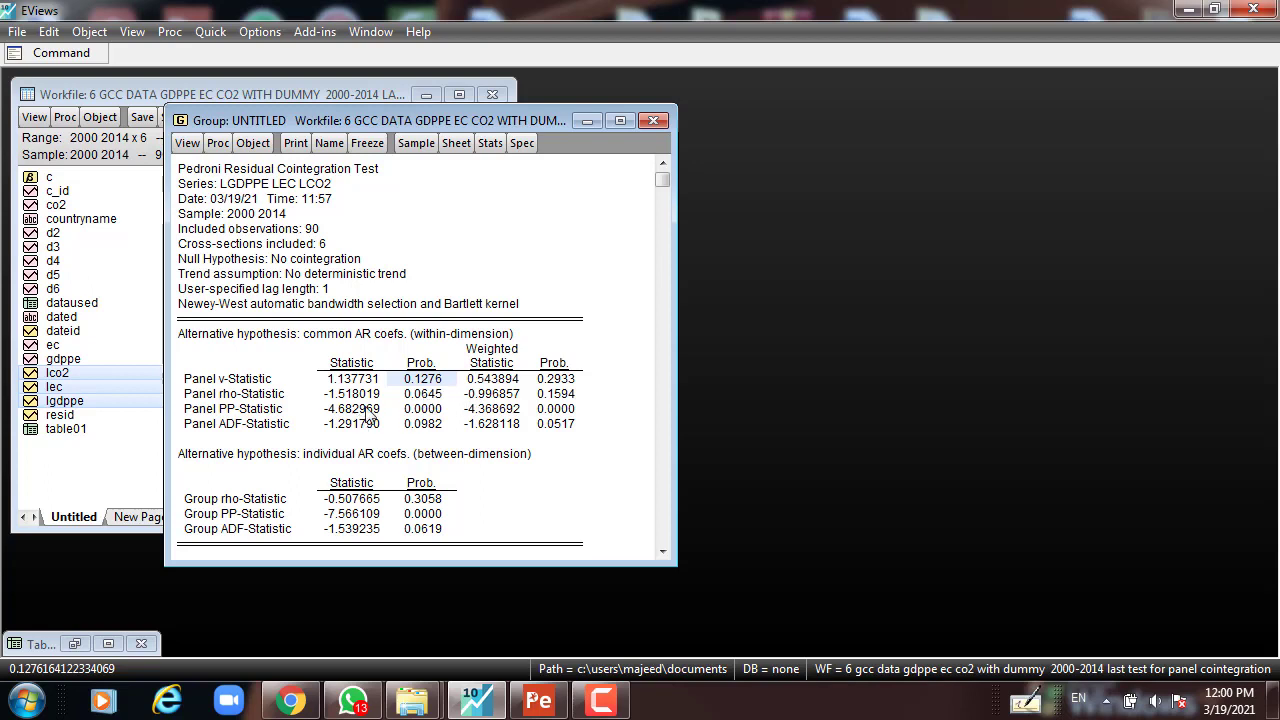
pyautogui.click(428, 395)
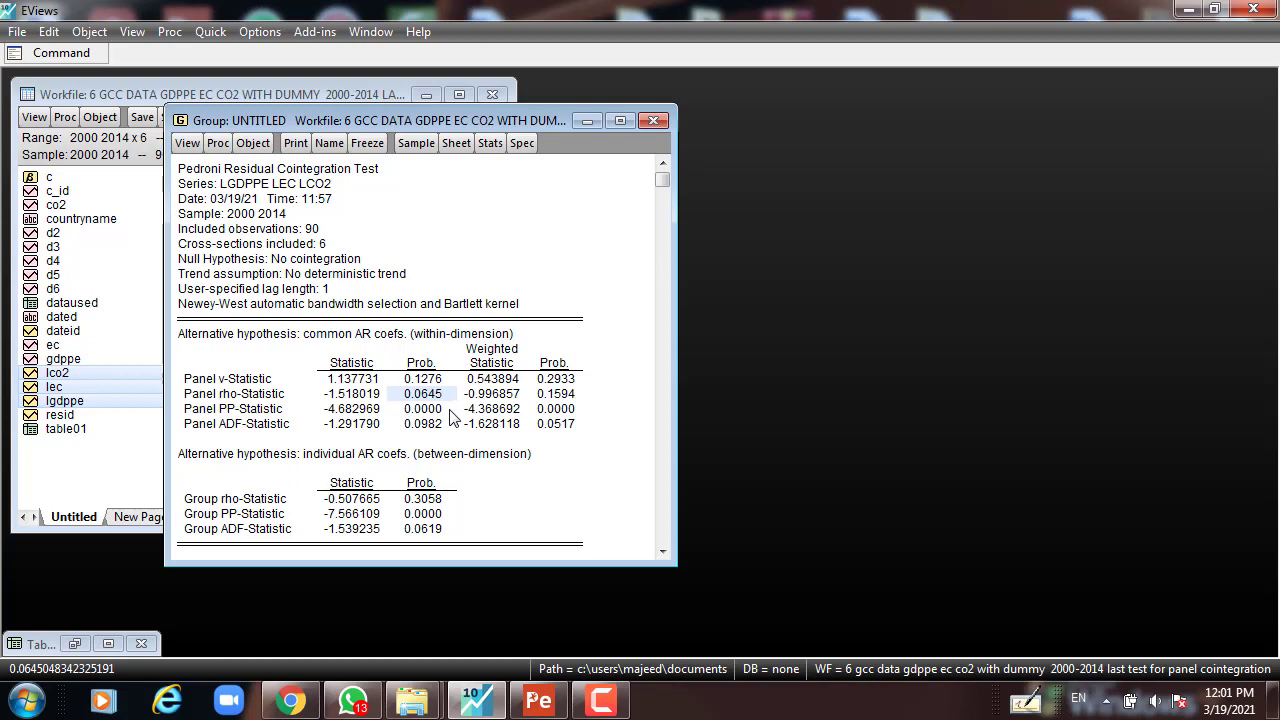
pyautogui.click(426, 409)
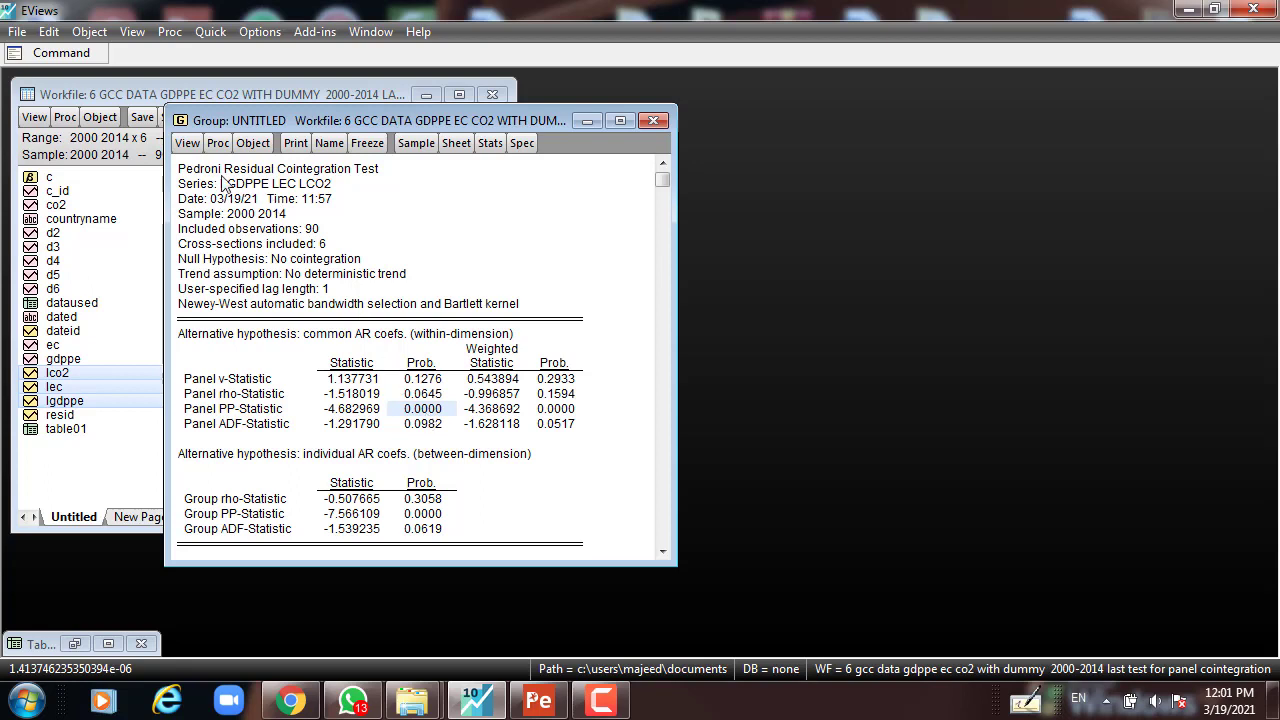
pyautogui.click(254, 189)
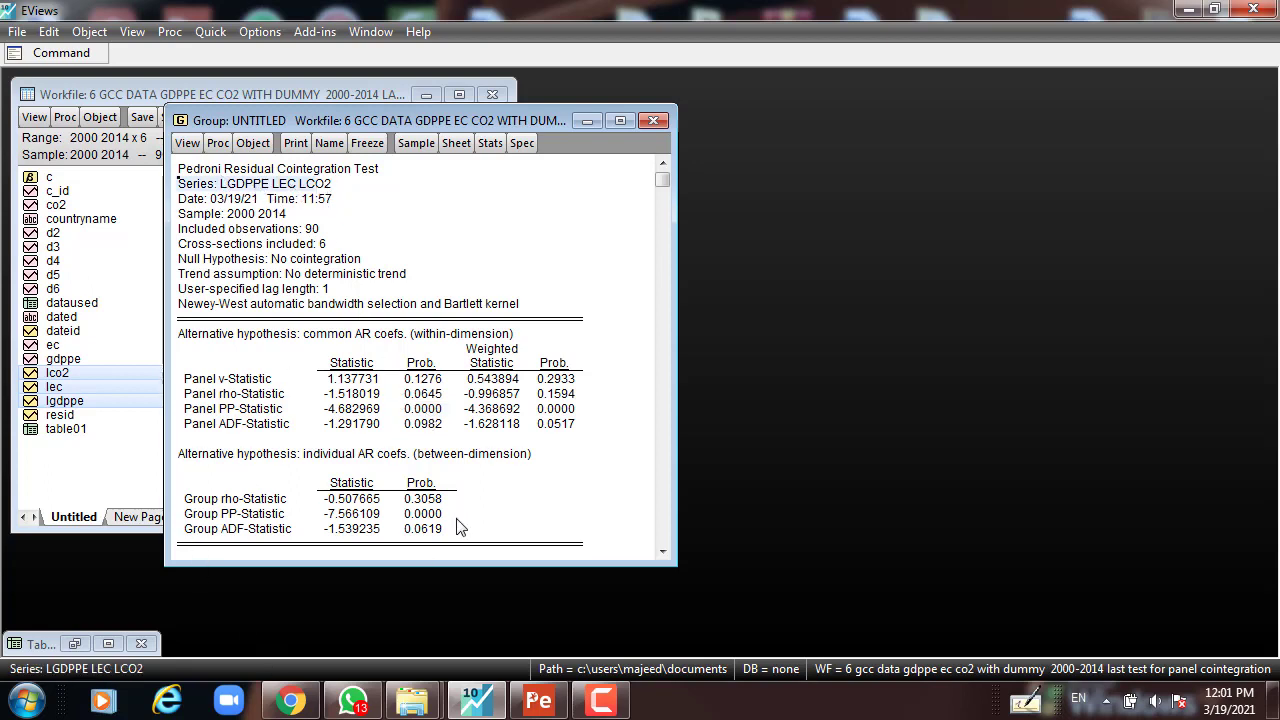
pyautogui.click(422, 425)
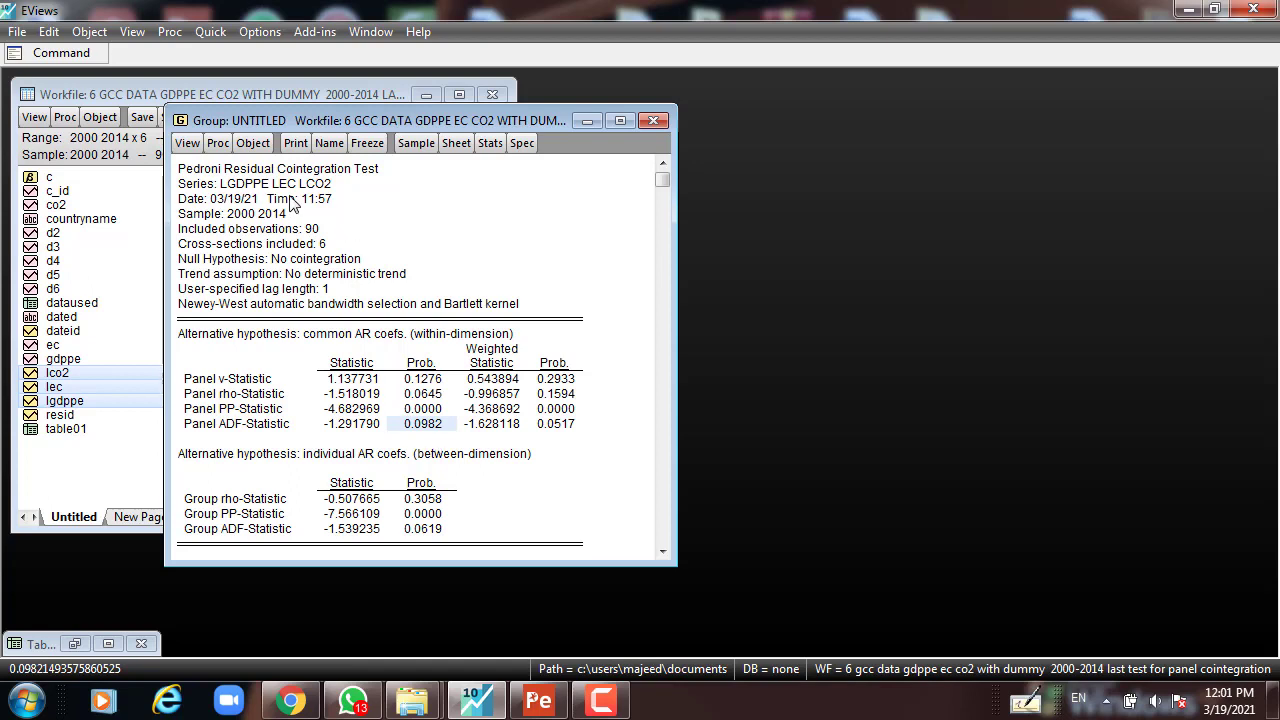
pyautogui.moveTo(268, 184); pyautogui.dragTo(350, 190)
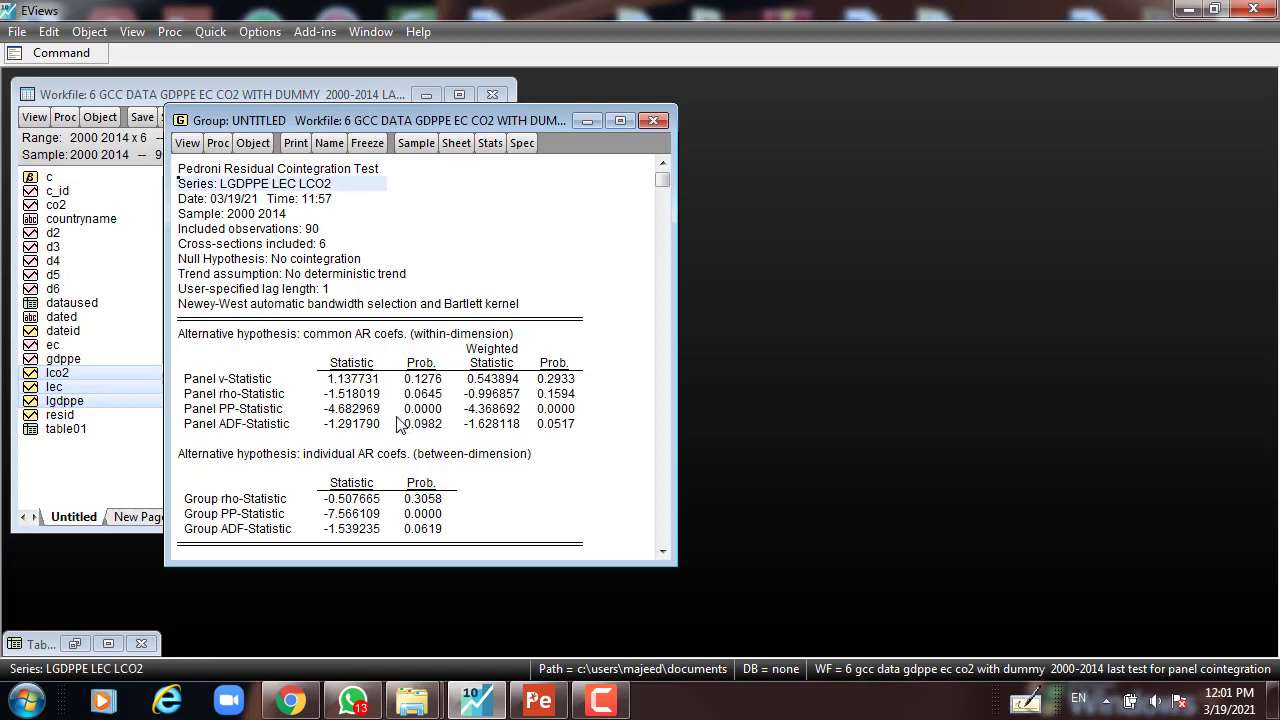
# Step: Examine the weighted probabilities of the Panel v, rho, PP and ADF statistics in relation to the tested series
pyautogui.click(566, 385)
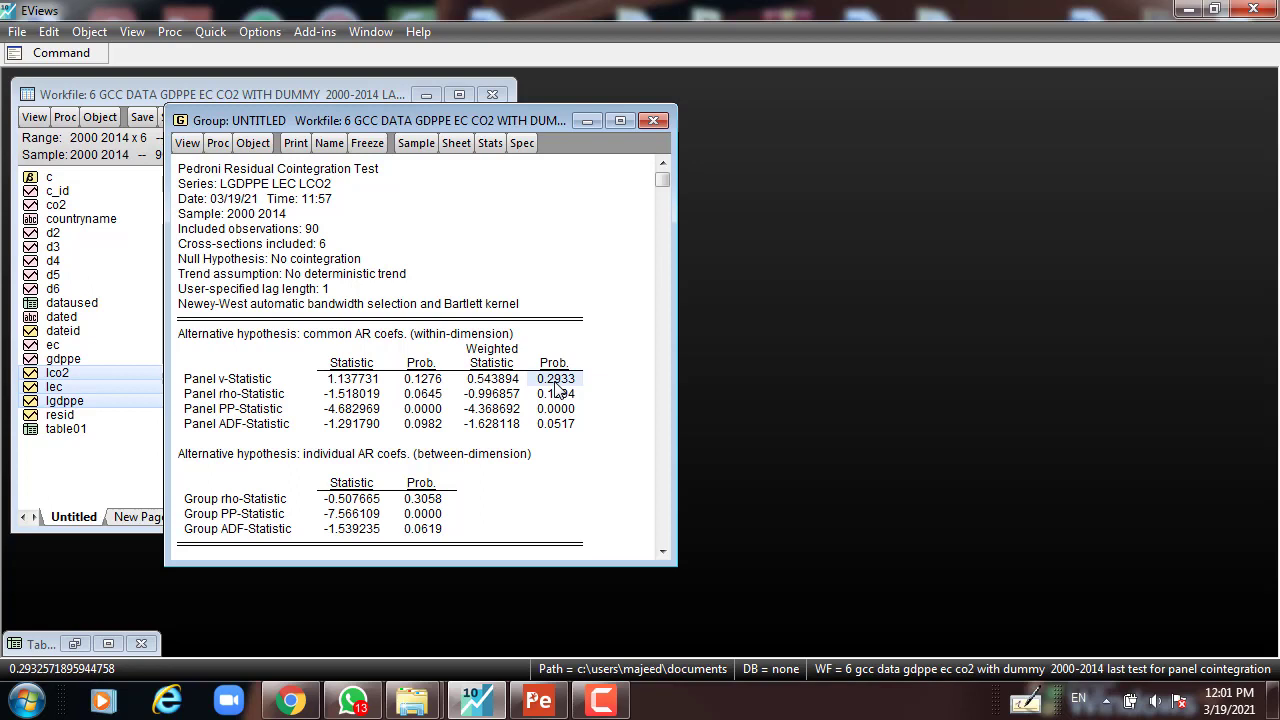
pyautogui.click(571, 397)
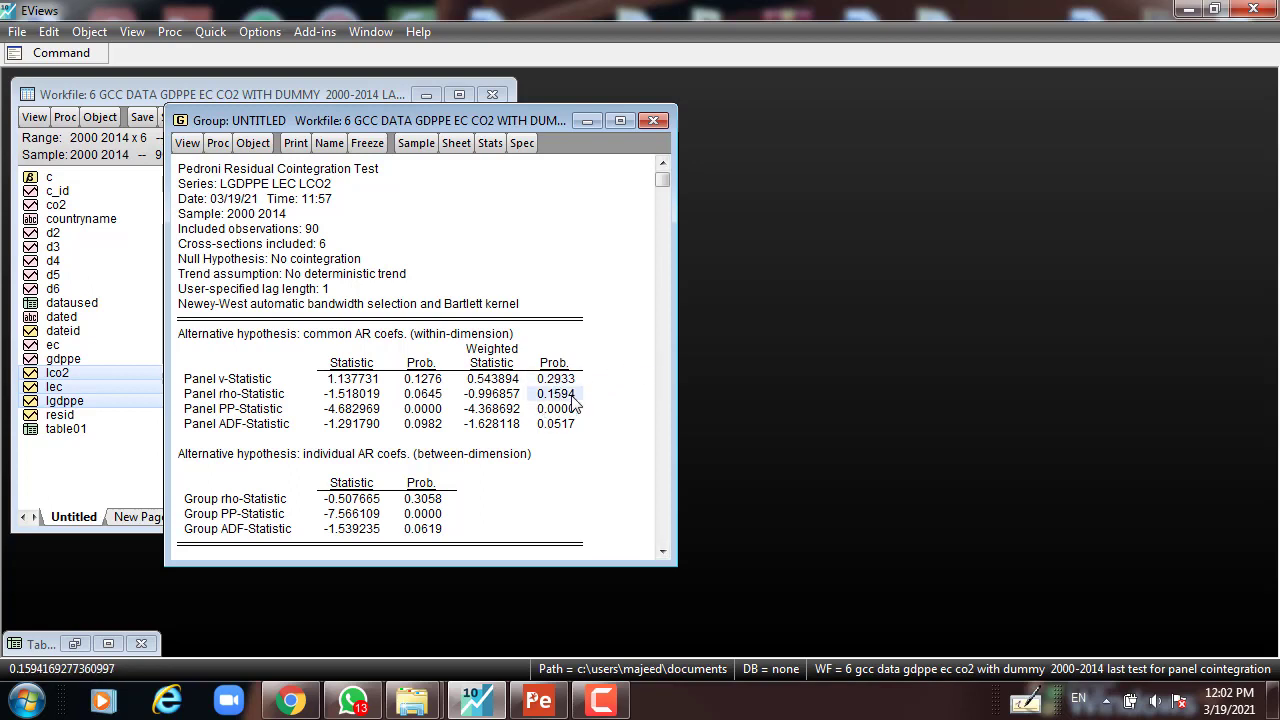
pyautogui.click(563, 410)
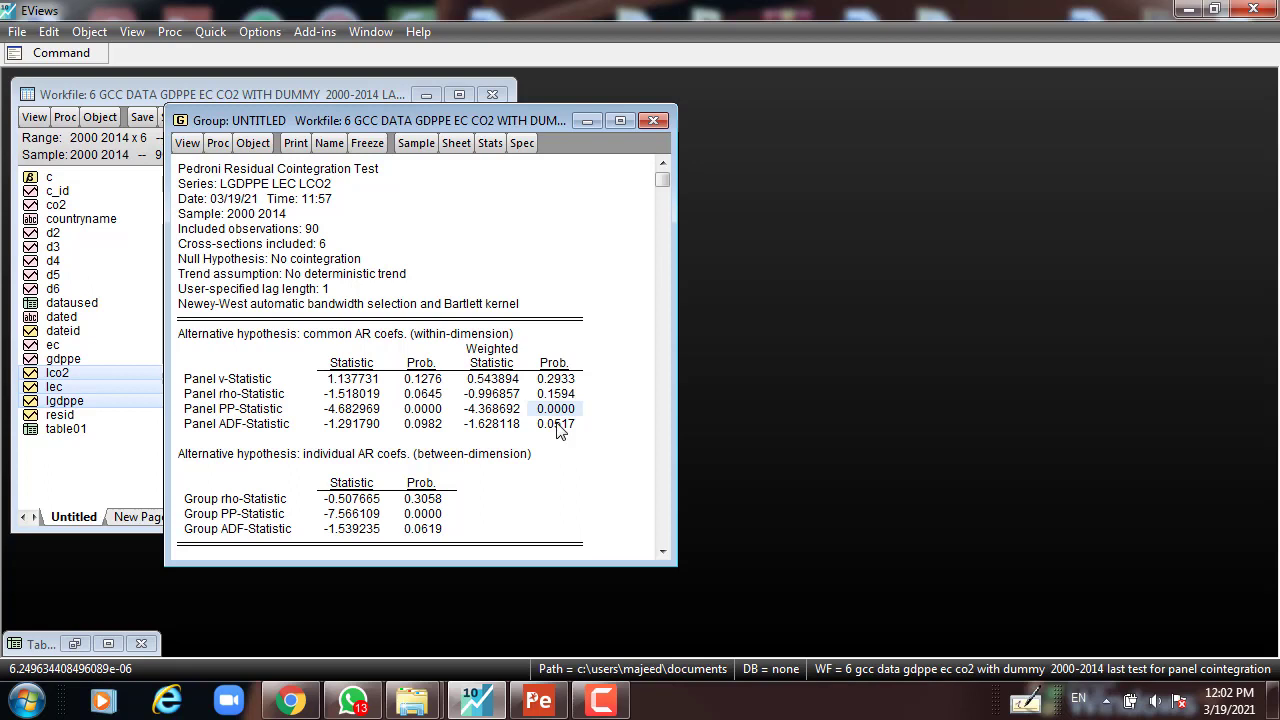
pyautogui.click(245, 185)
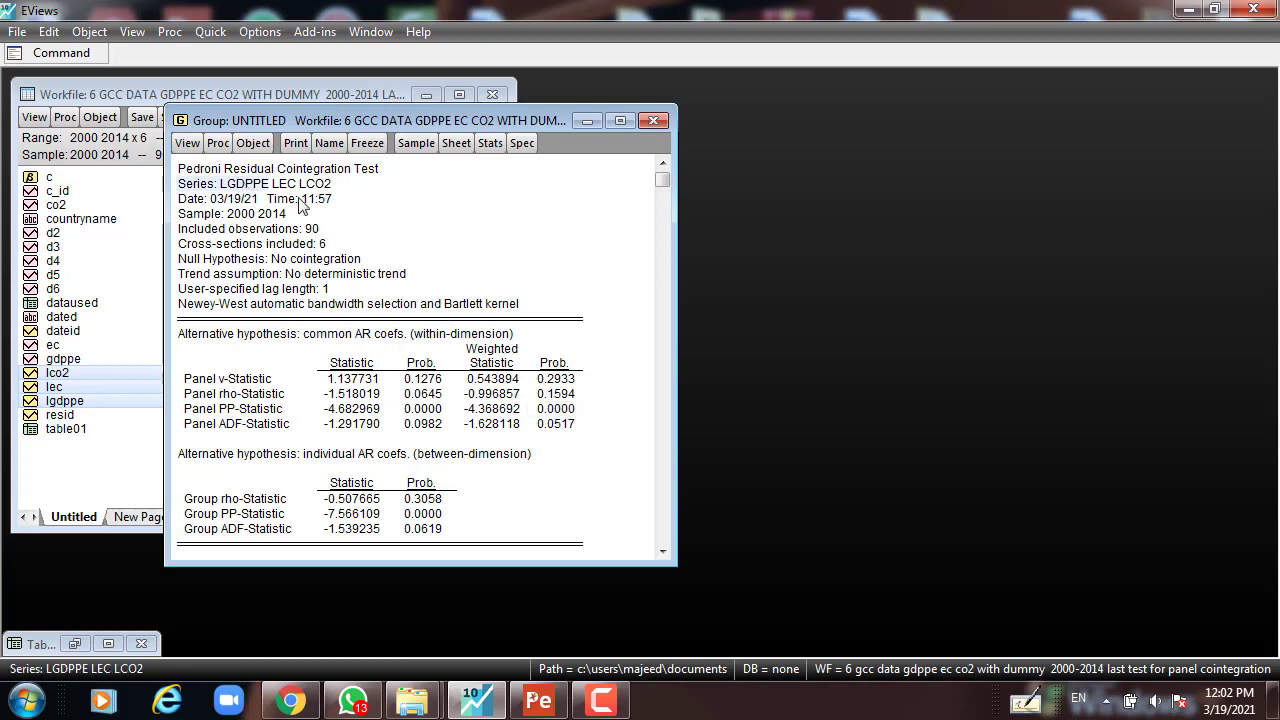
pyautogui.click(284, 190)
pyautogui.click(322, 189)
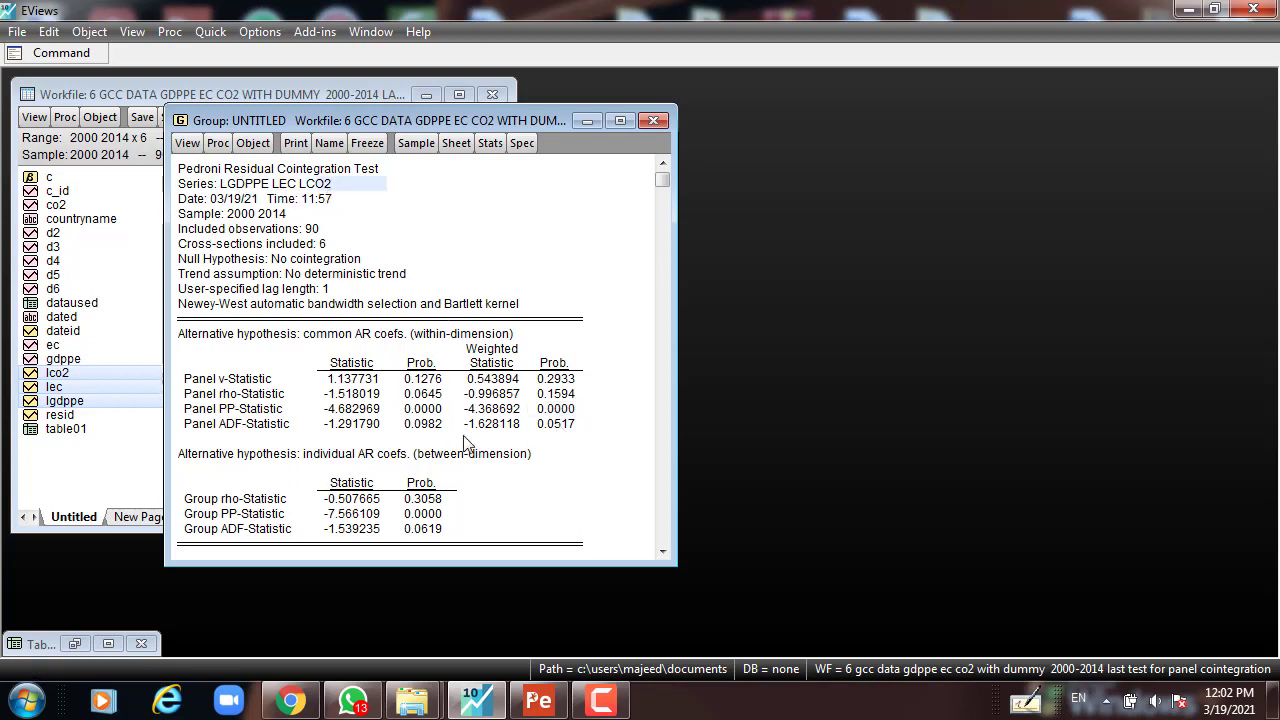
pyautogui.click(560, 429)
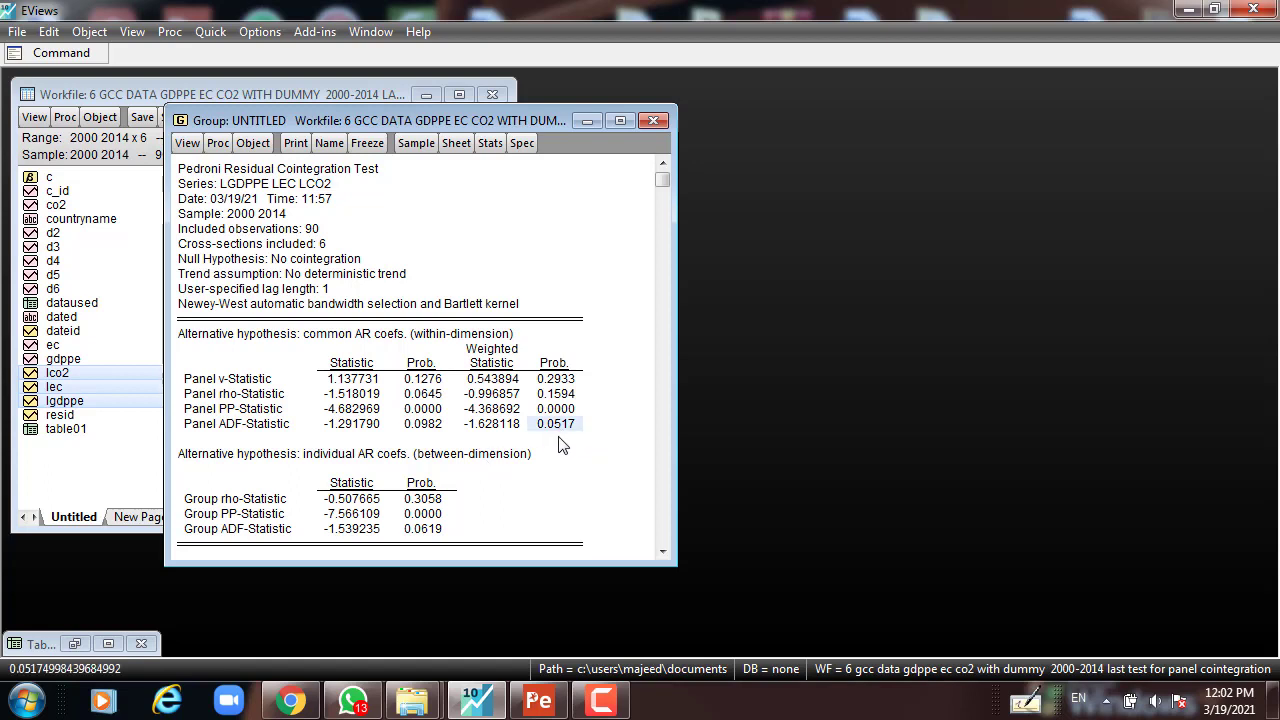
# Step: Compare the weighted Panel ADF-Statistic's probability with those of the Group rho-Statistic and Group PP-Statistic
pyautogui.click(433, 505)
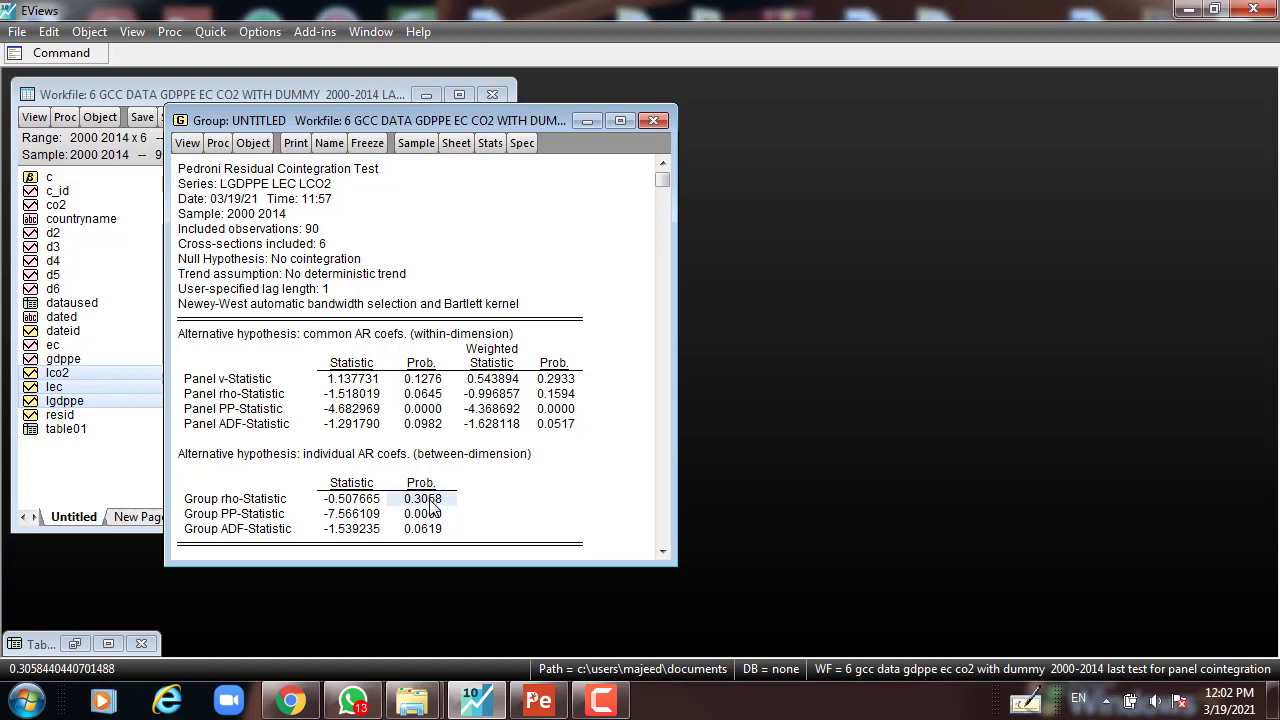
pyautogui.click(562, 427)
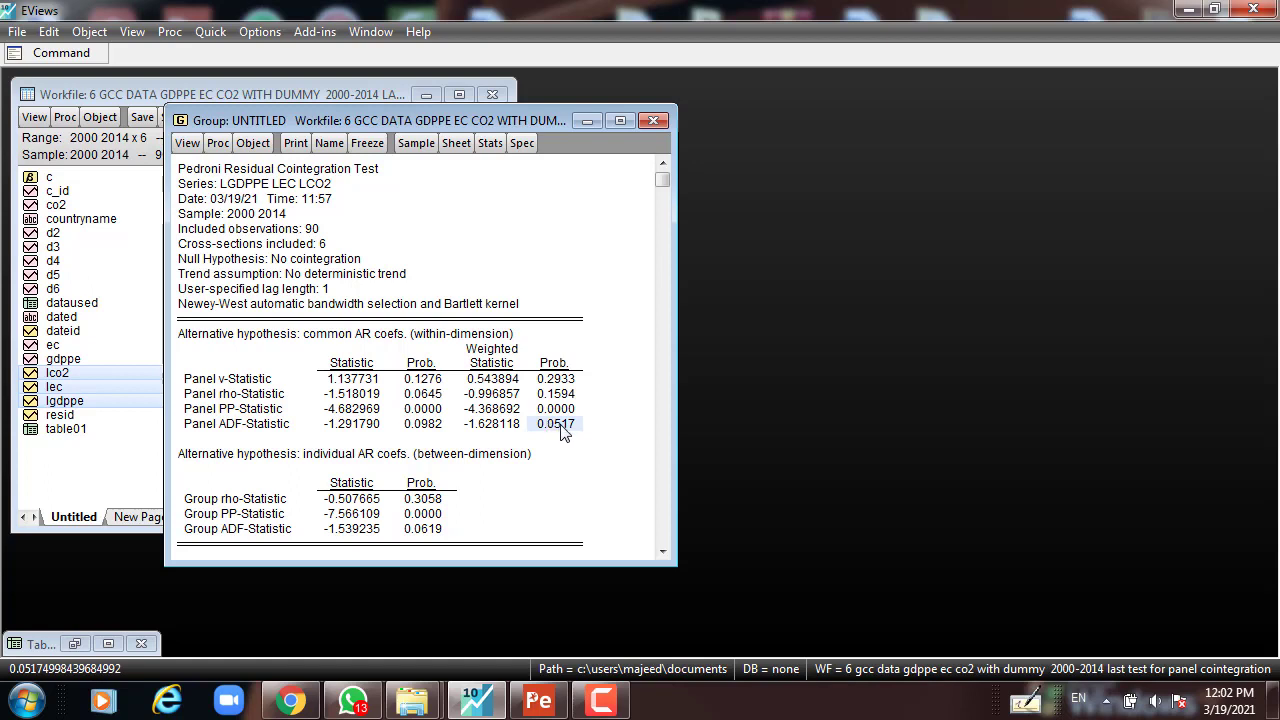
pyautogui.click(426, 497)
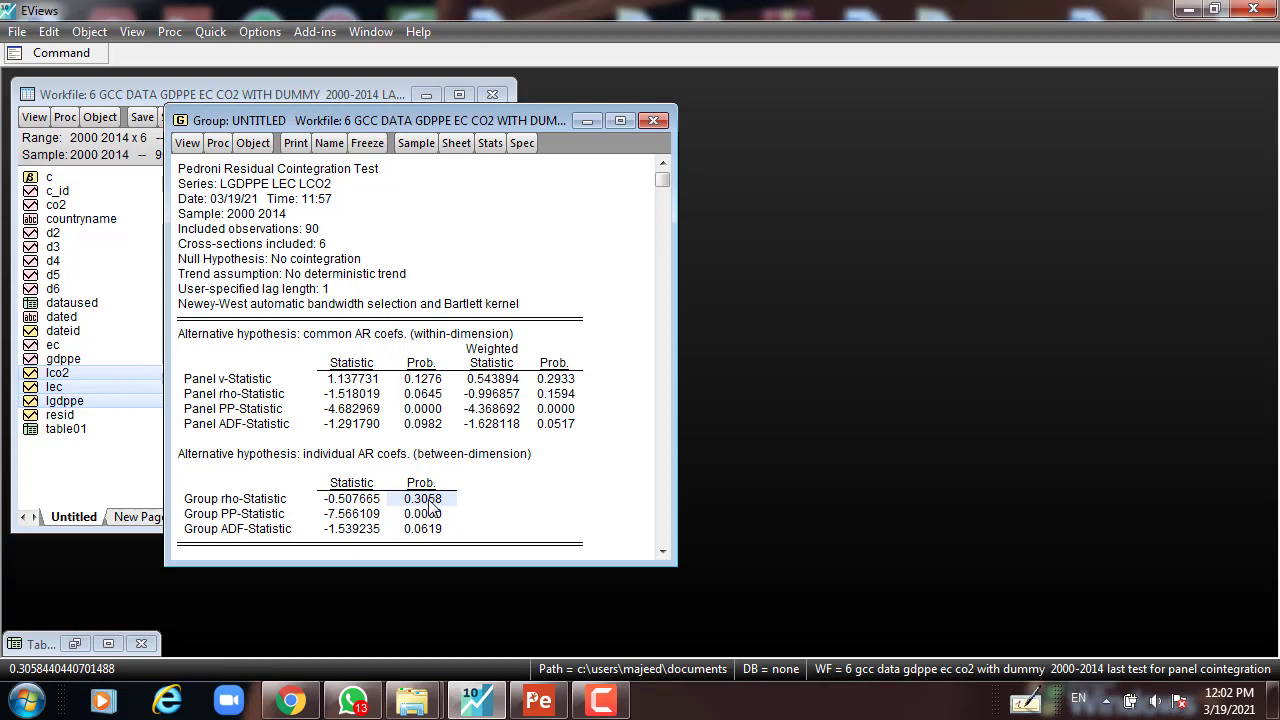
pyautogui.click(428, 514)
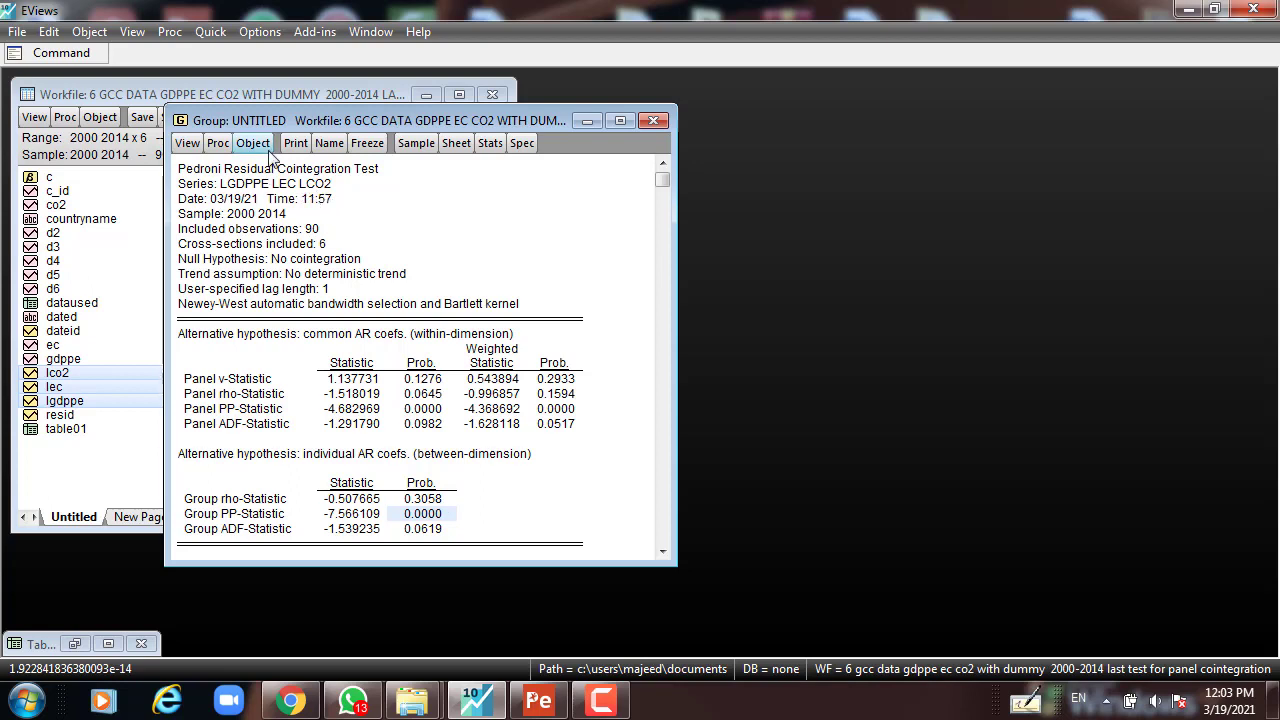
# Step: Rerun the Pedroni panel cointegration test on the group with individual intercept and individual trend
pyautogui.click(187, 144)
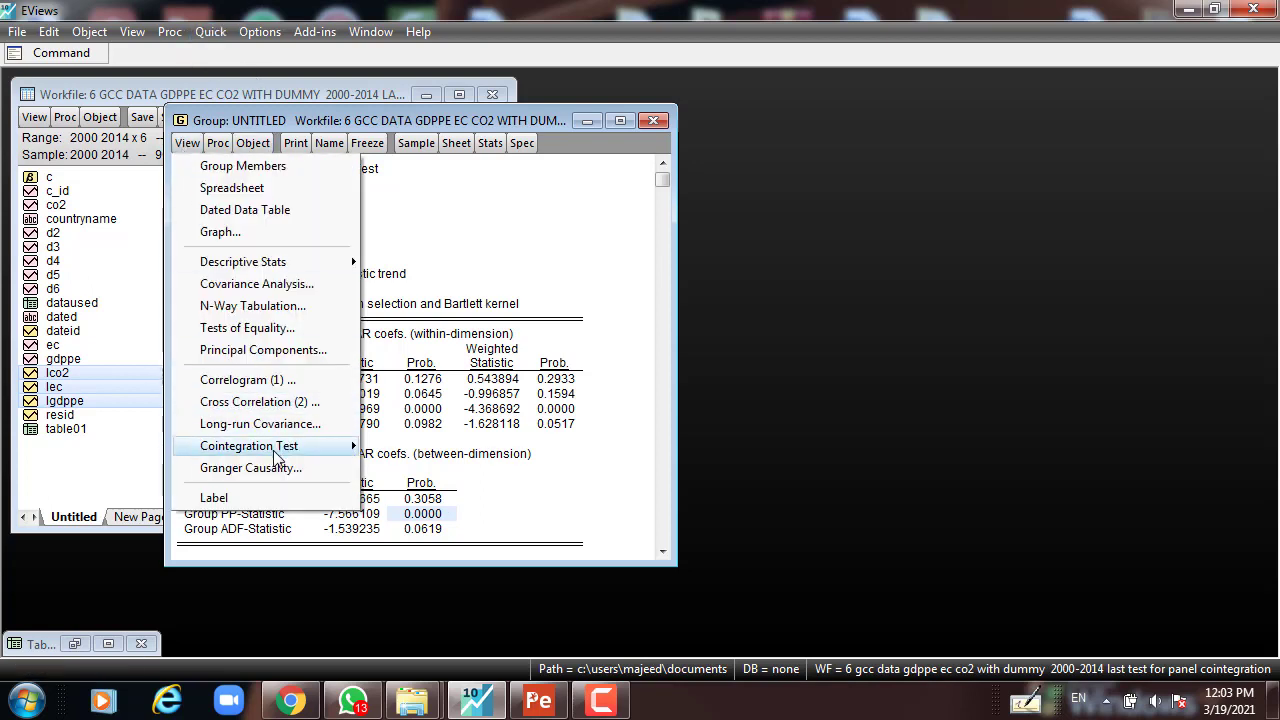
pyautogui.moveTo(279, 452)
pyautogui.click(437, 449)
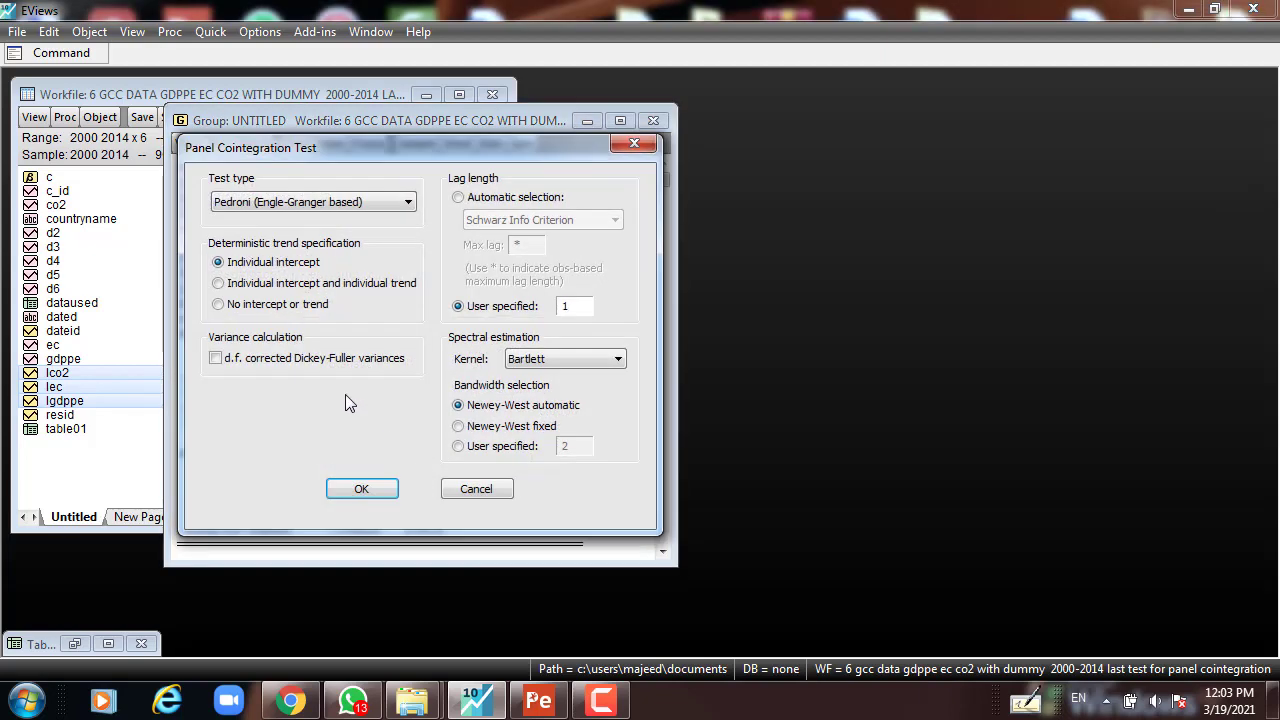
pyautogui.click(236, 288)
pyautogui.click(387, 498)
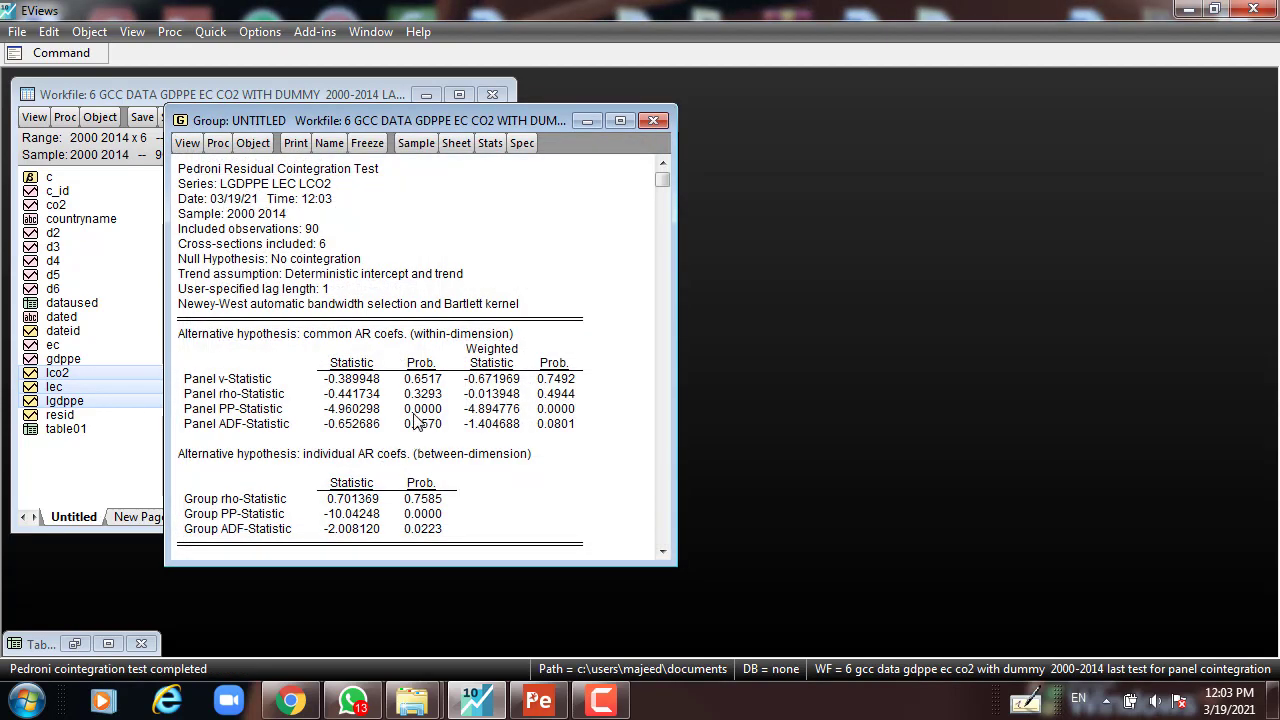
# Step: Examine the Panel PP-Statistic's unweighted and weighted probabilities and the Group PP-Statistic's probability under the intercept-and-trend specification
pyautogui.click(418, 410)
pyautogui.click(553, 410)
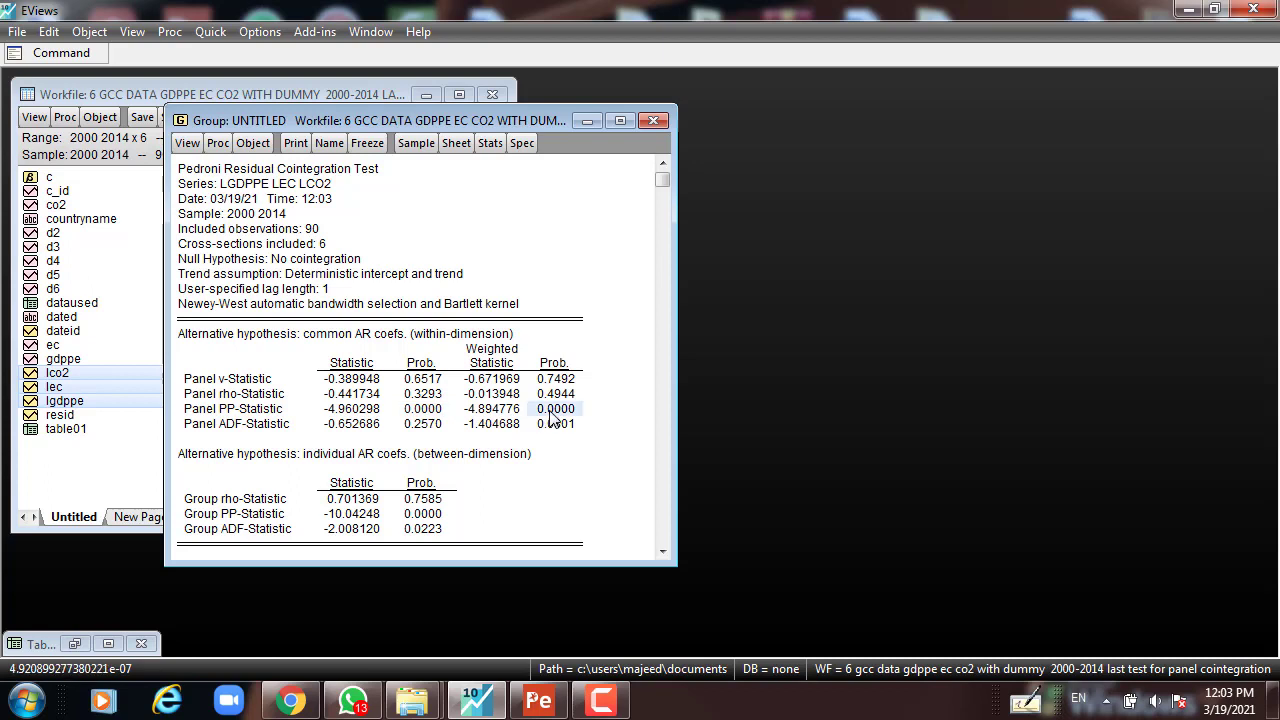
pyautogui.click(418, 410)
pyautogui.click(560, 412)
pyautogui.click(418, 512)
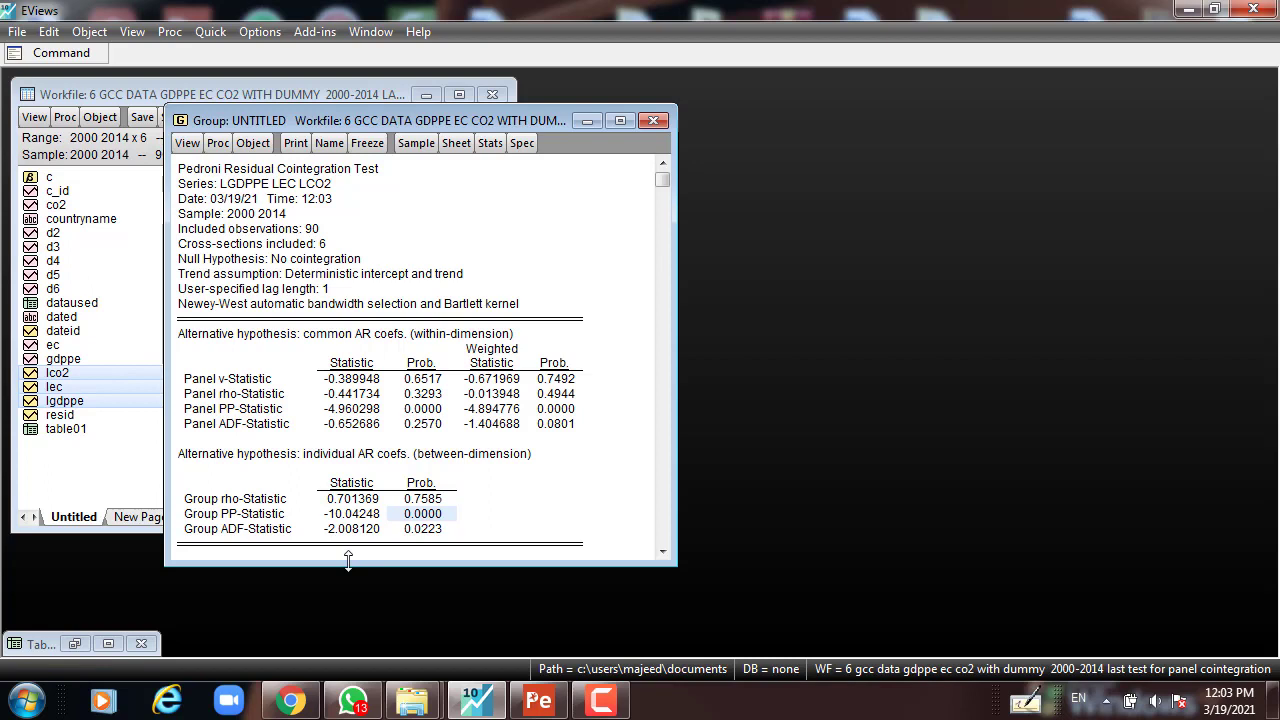
# Step: Compare the PP and ADF probabilities across the within-dimension and between-dimension results of the intercept-and-trend test
pyautogui.click(548, 410)
pyautogui.click(432, 410)
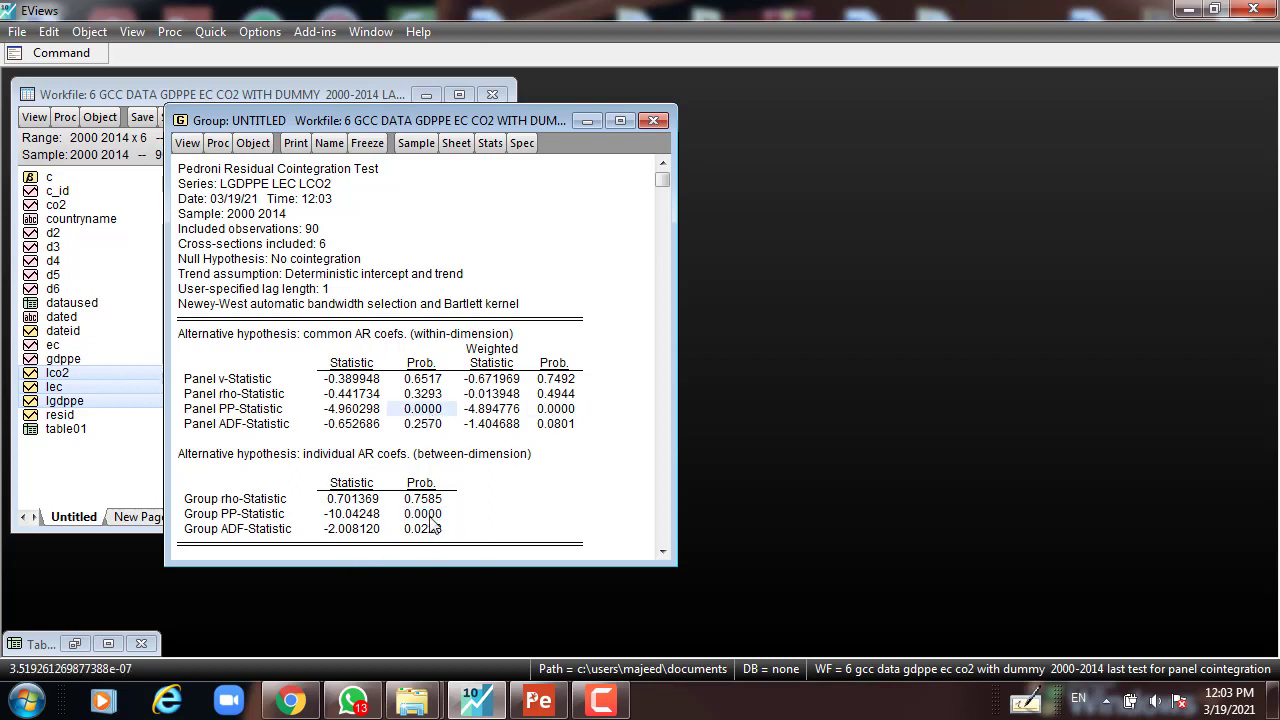
pyautogui.click(434, 515)
pyautogui.click(422, 528)
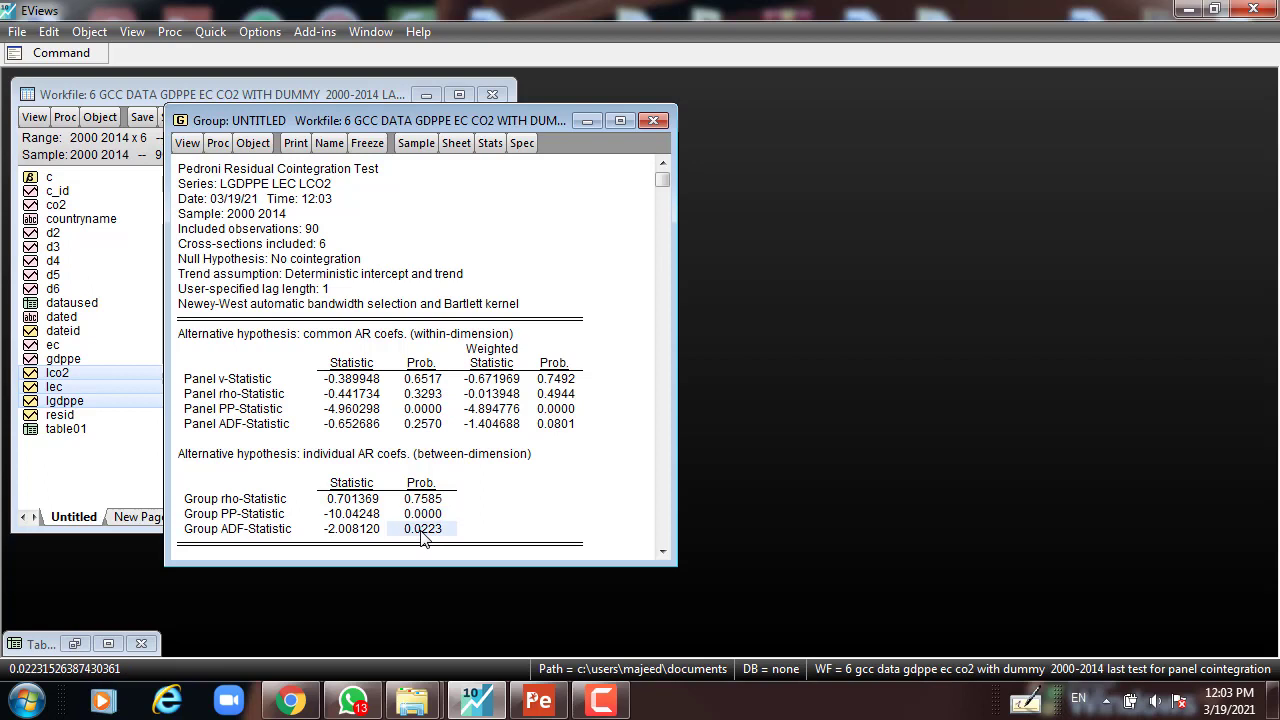
pyautogui.click(420, 411)
pyautogui.click(555, 410)
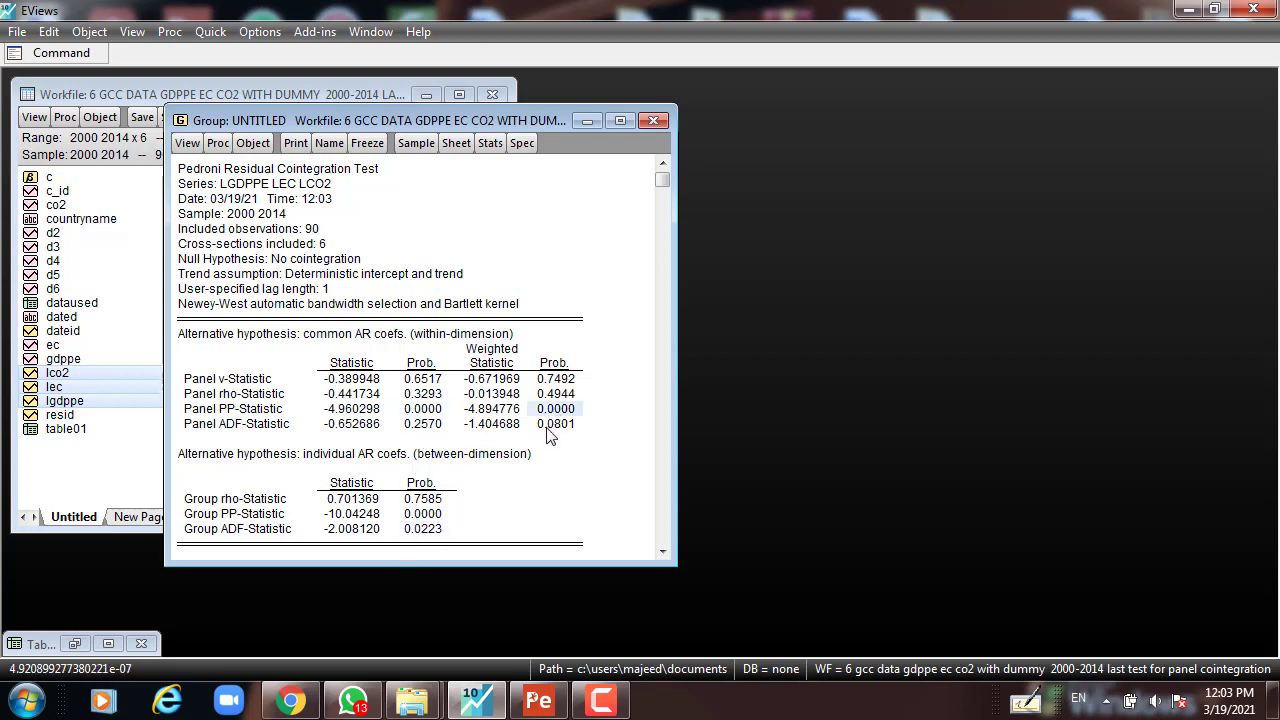
pyautogui.click(555, 425)
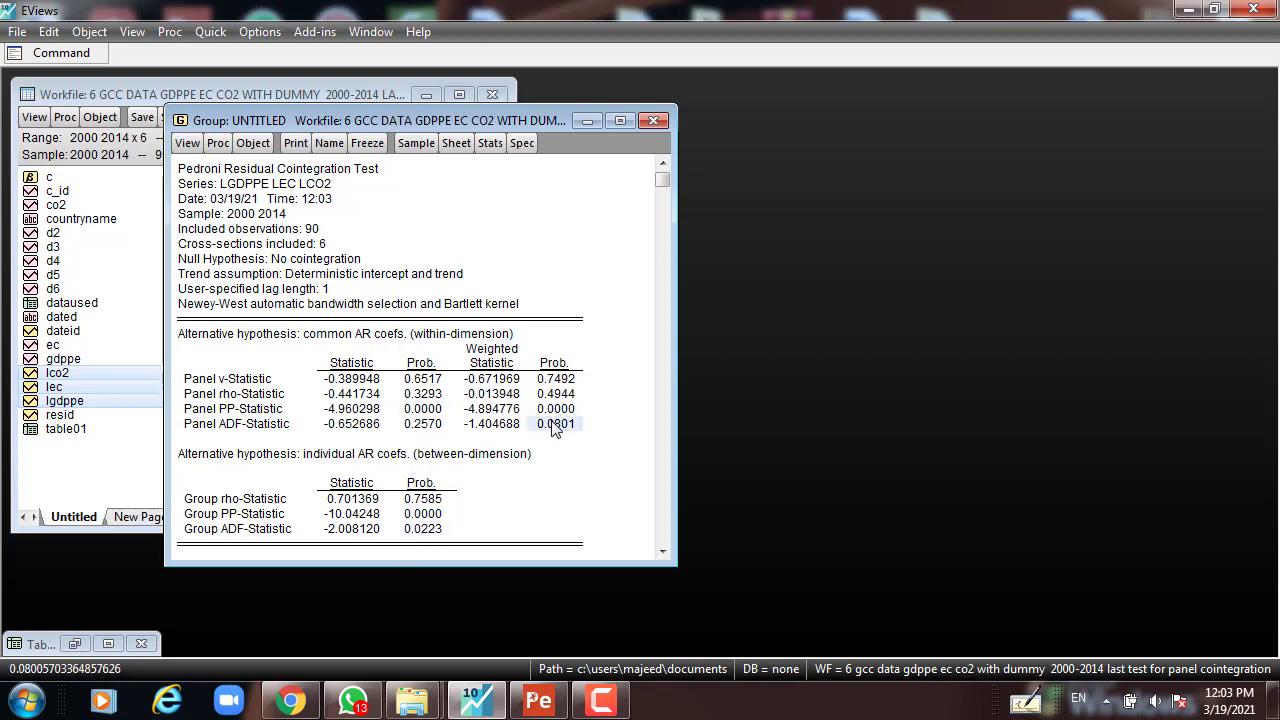
pyautogui.click(440, 516)
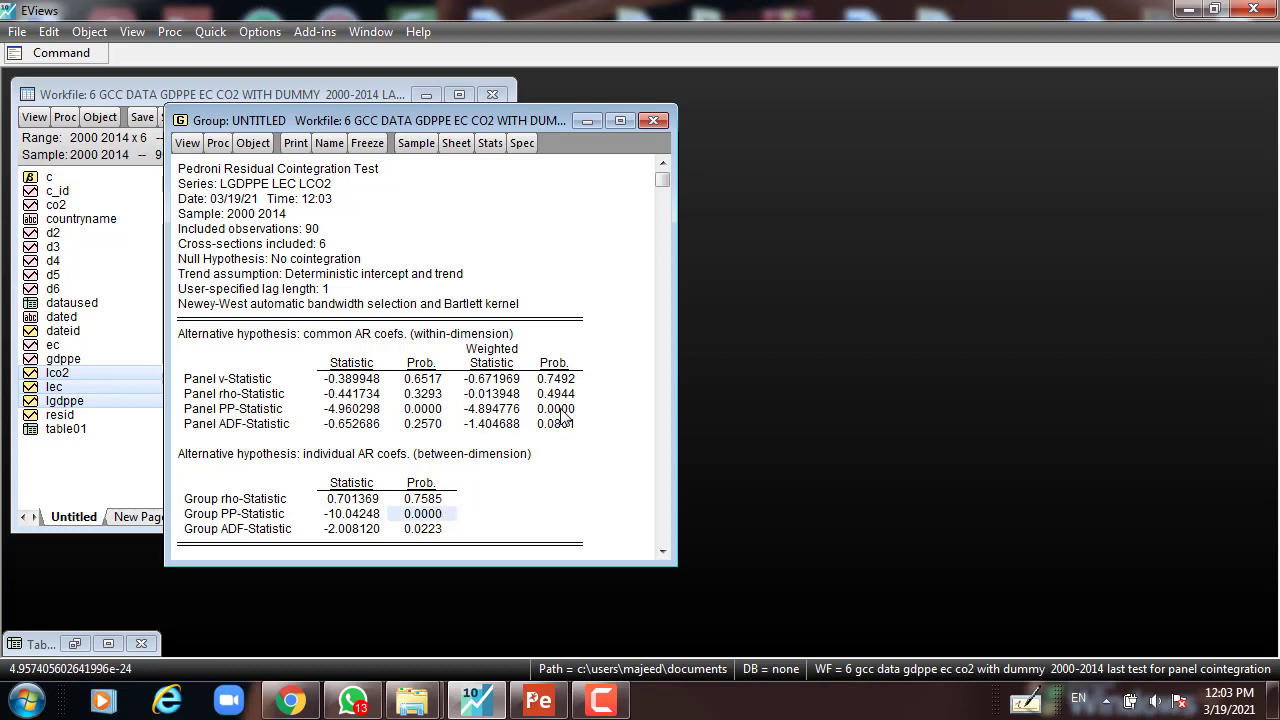
pyautogui.click(425, 529)
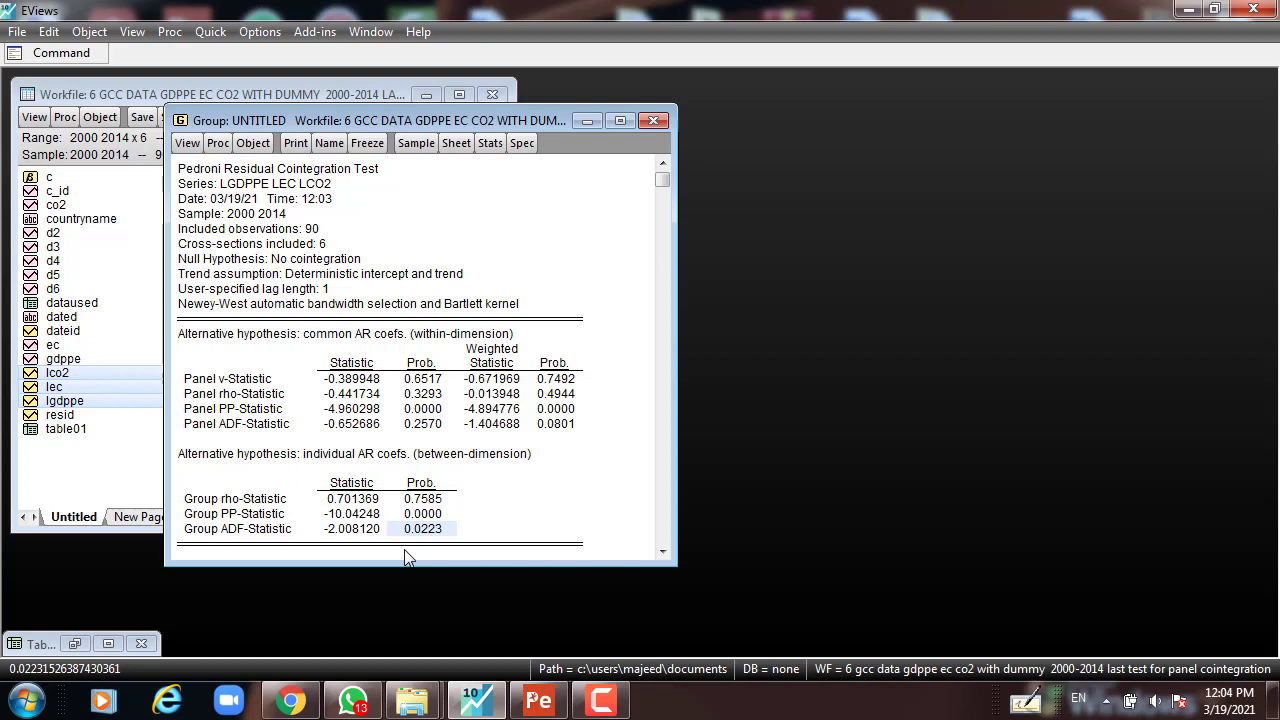
# Step: Rerun the Pedroni panel cointegration test on the group with no intercept or trend
pyautogui.click(188, 145)
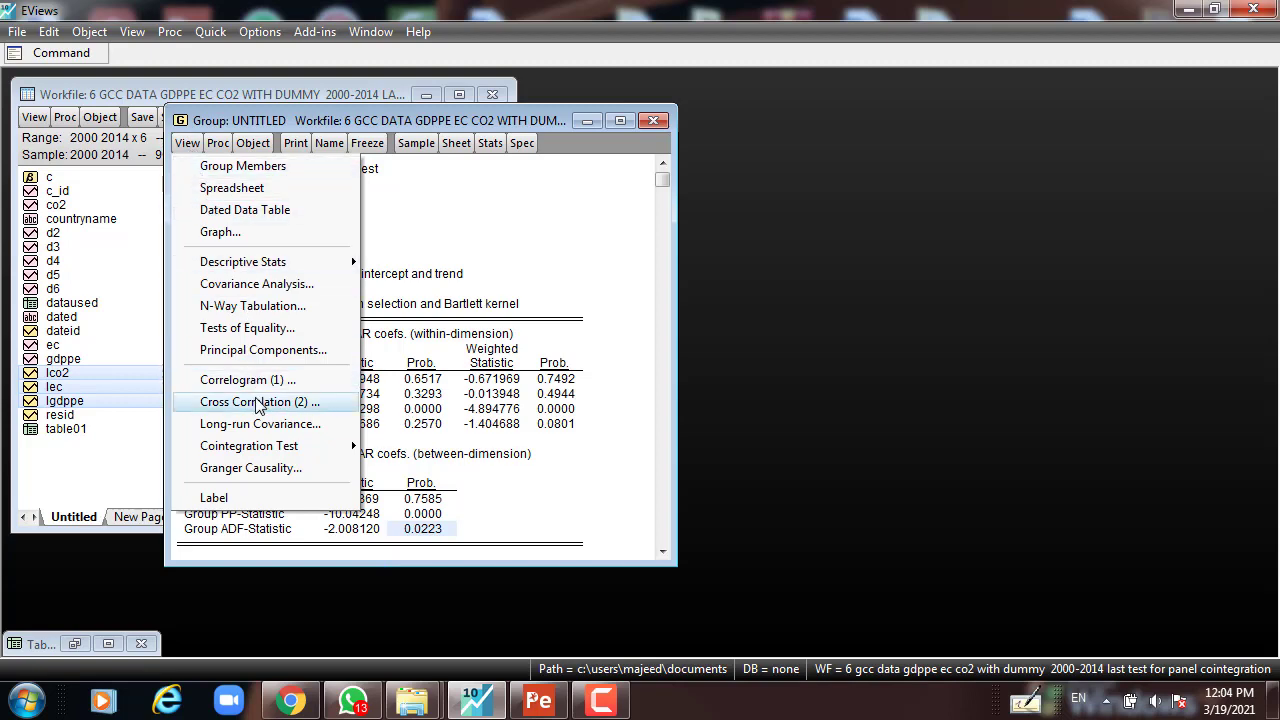
pyautogui.moveTo(334, 446)
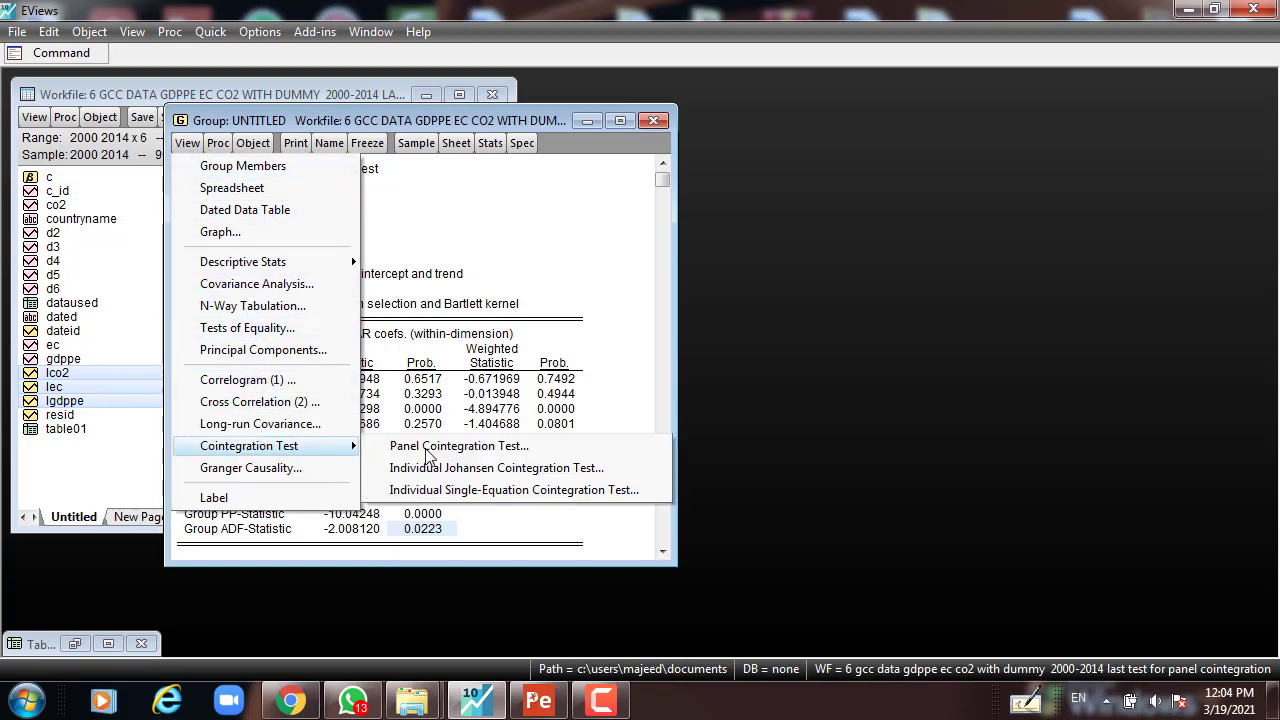
pyautogui.click(443, 450)
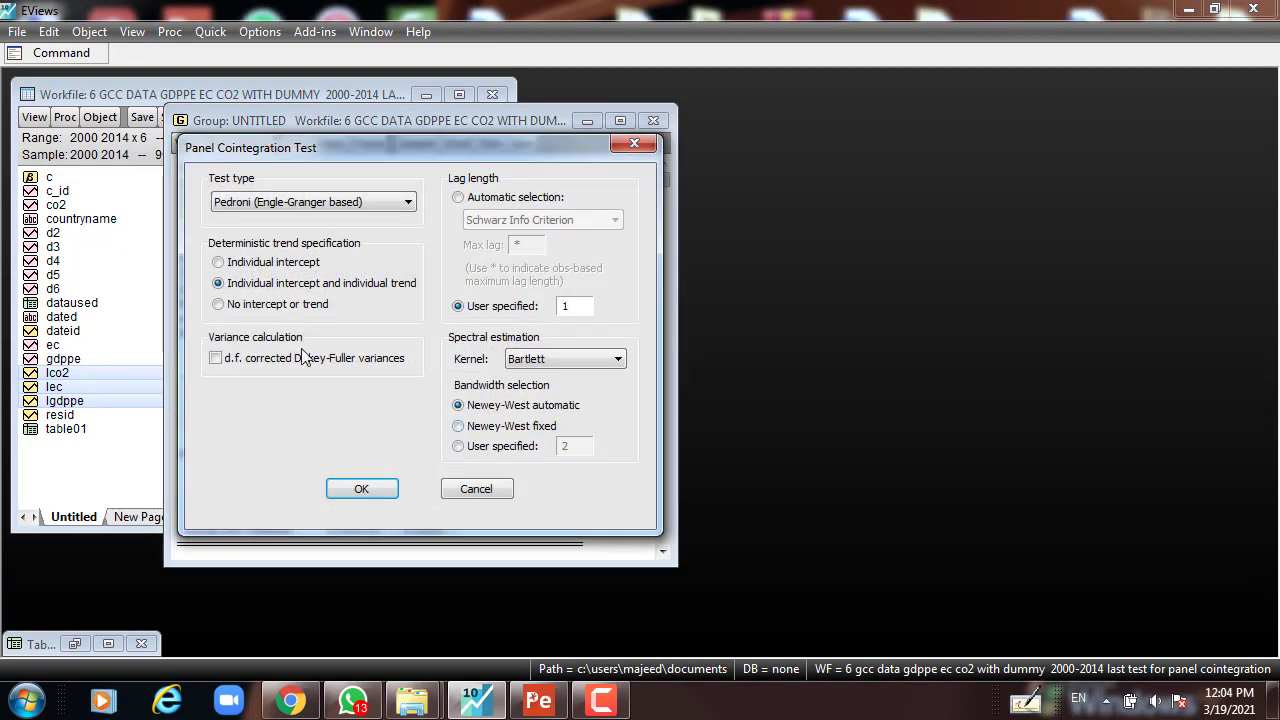
pyautogui.click(222, 305)
pyautogui.click(360, 490)
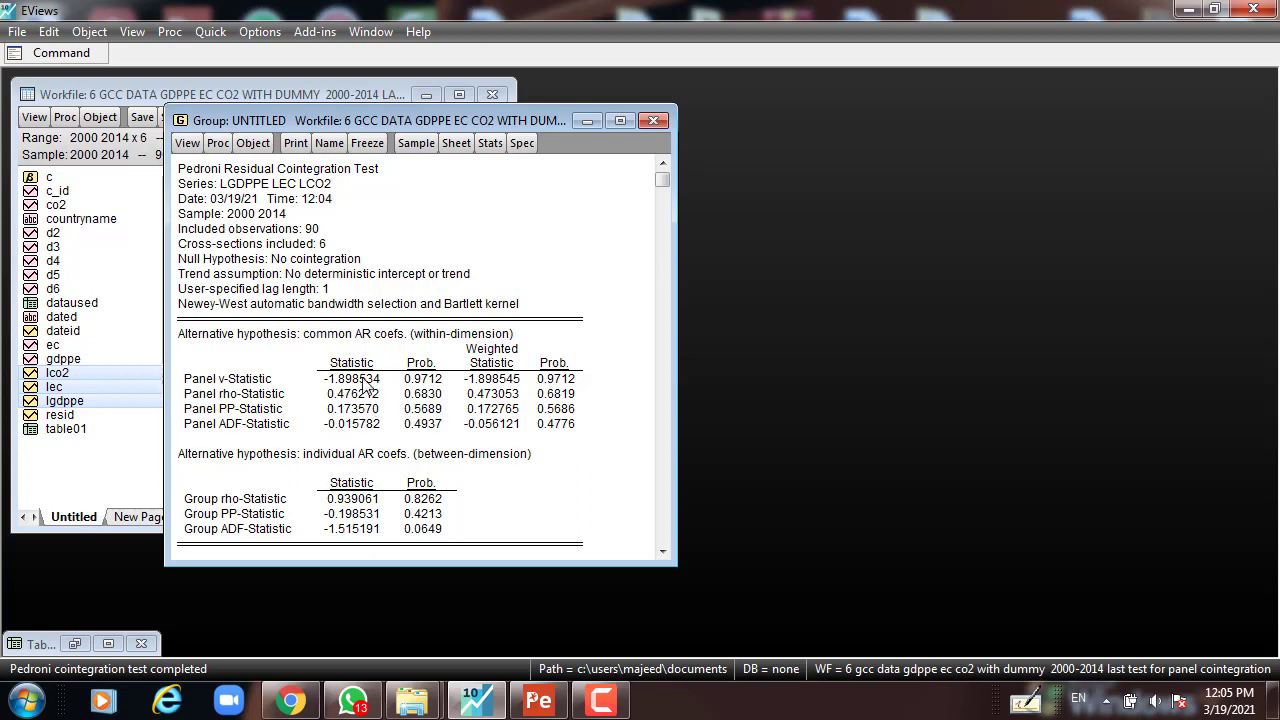
pyautogui.scroll(-1, 368, 387)
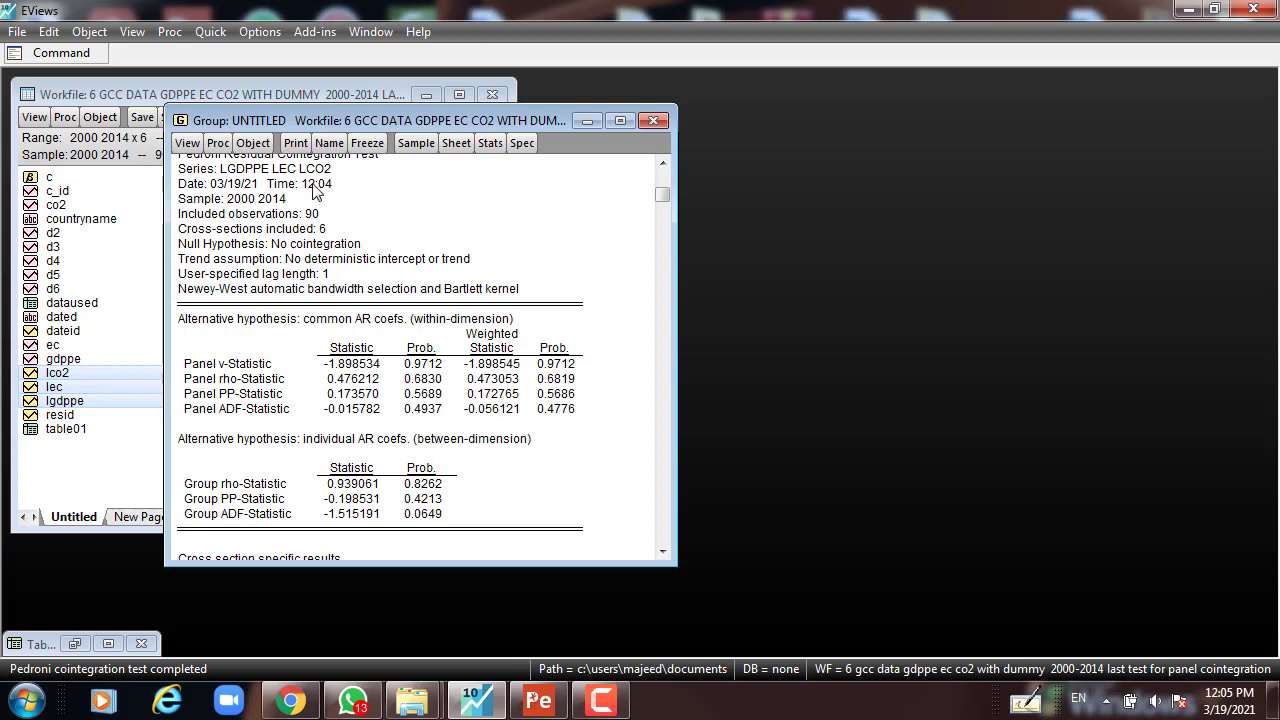
# Step: Run the Kao (Engle-Granger based) panel cointegration test on the group with individual intercept and a user-specified lag length of 1
pyautogui.click(199, 147)
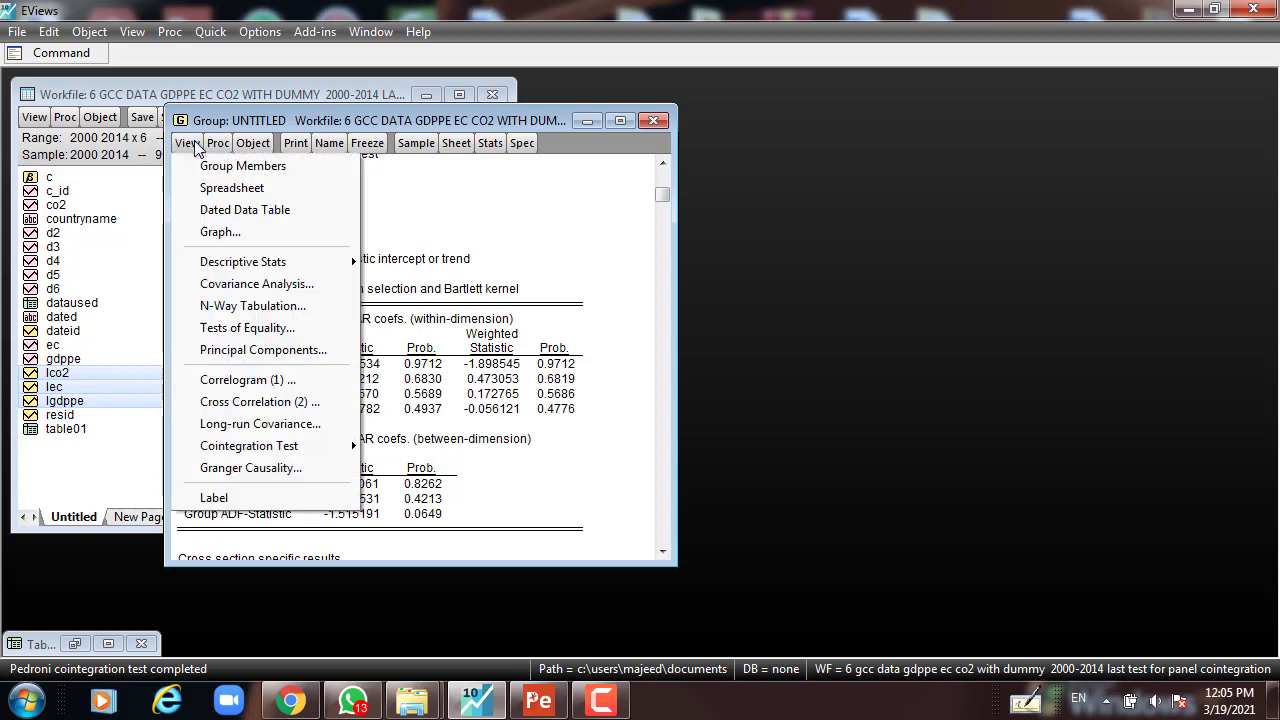
pyautogui.moveTo(258, 447)
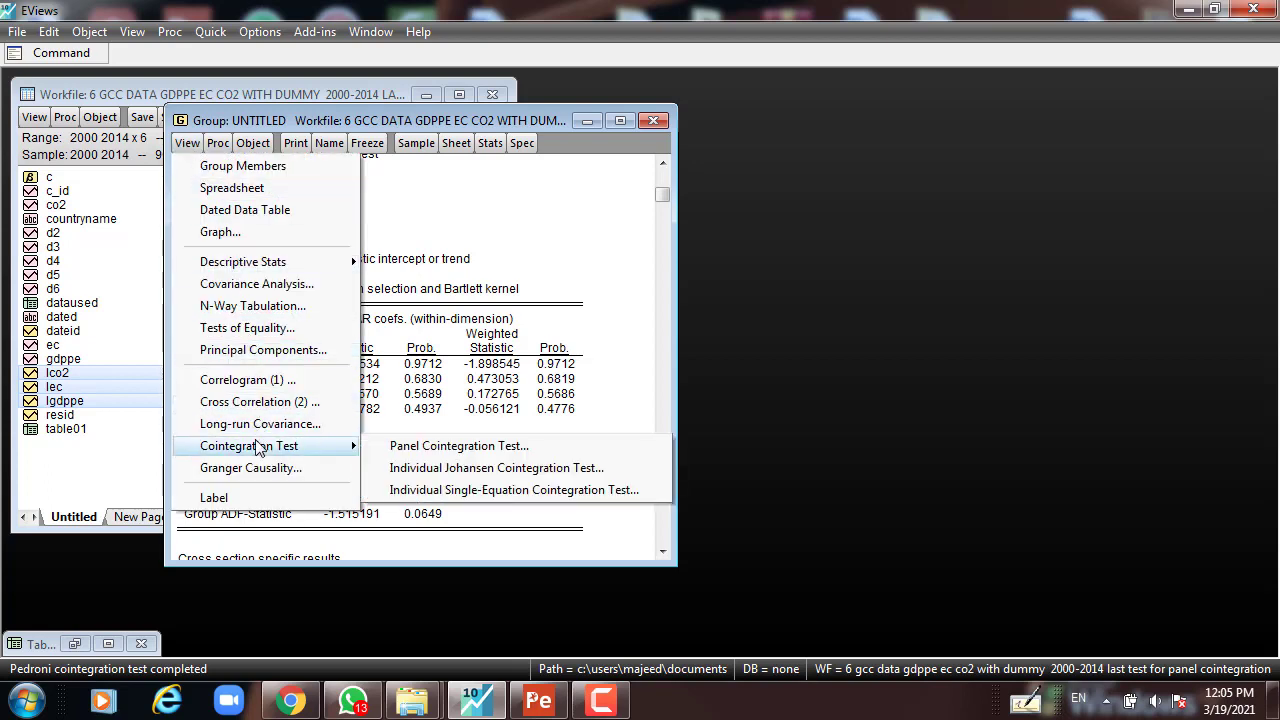
pyautogui.click(450, 446)
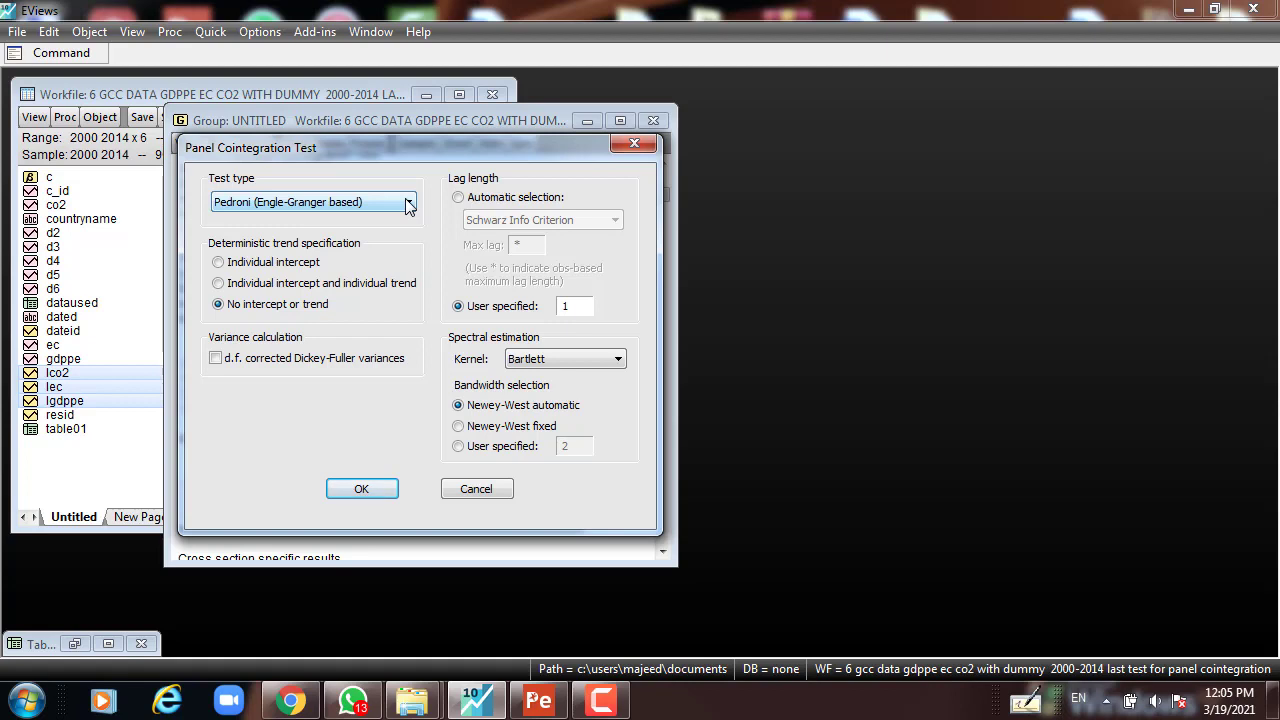
pyautogui.click(408, 204)
pyautogui.click(327, 236)
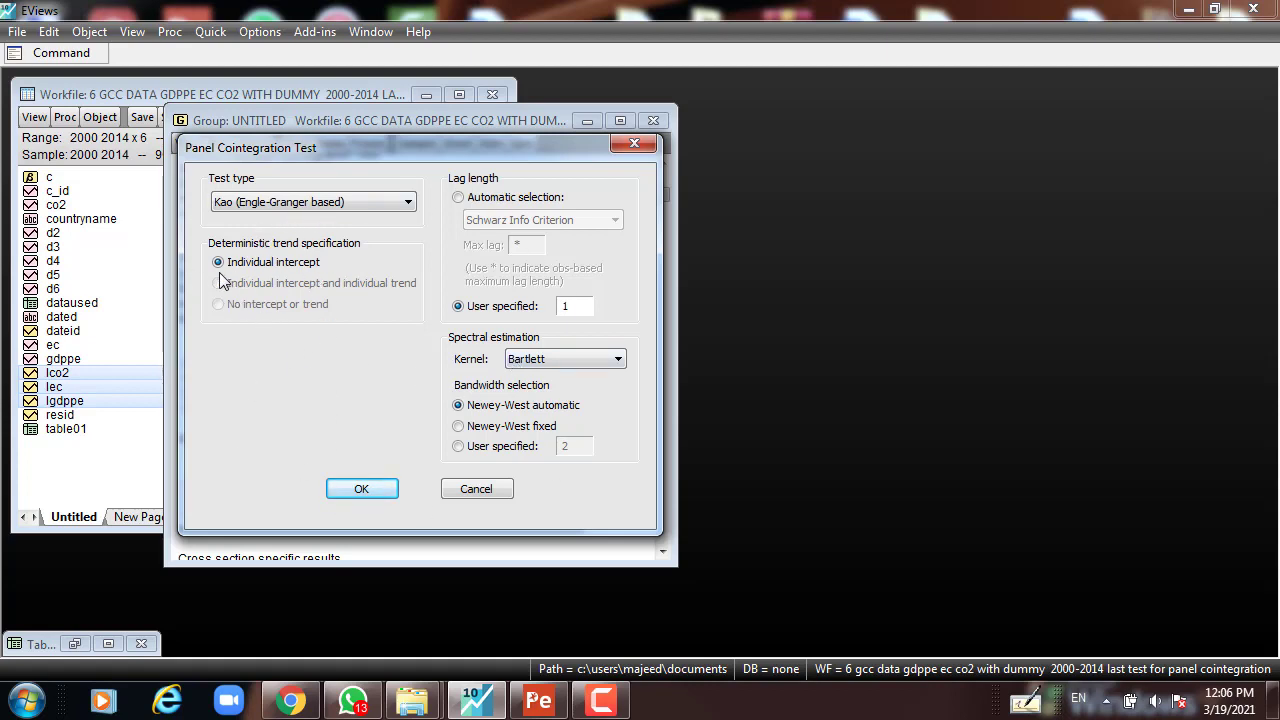
pyautogui.click(361, 488)
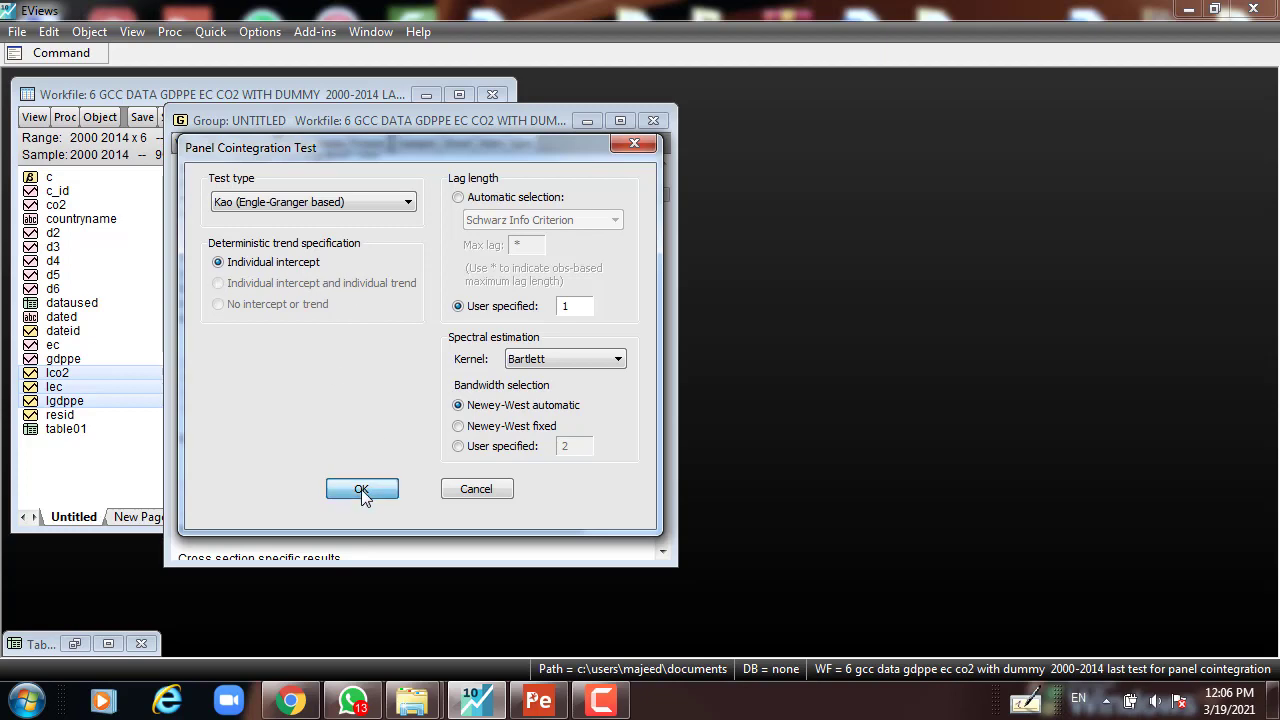
# Step: Examine the Kao test's ADF probability, test name, tested series and null hypothesis
pyautogui.click(568, 338)
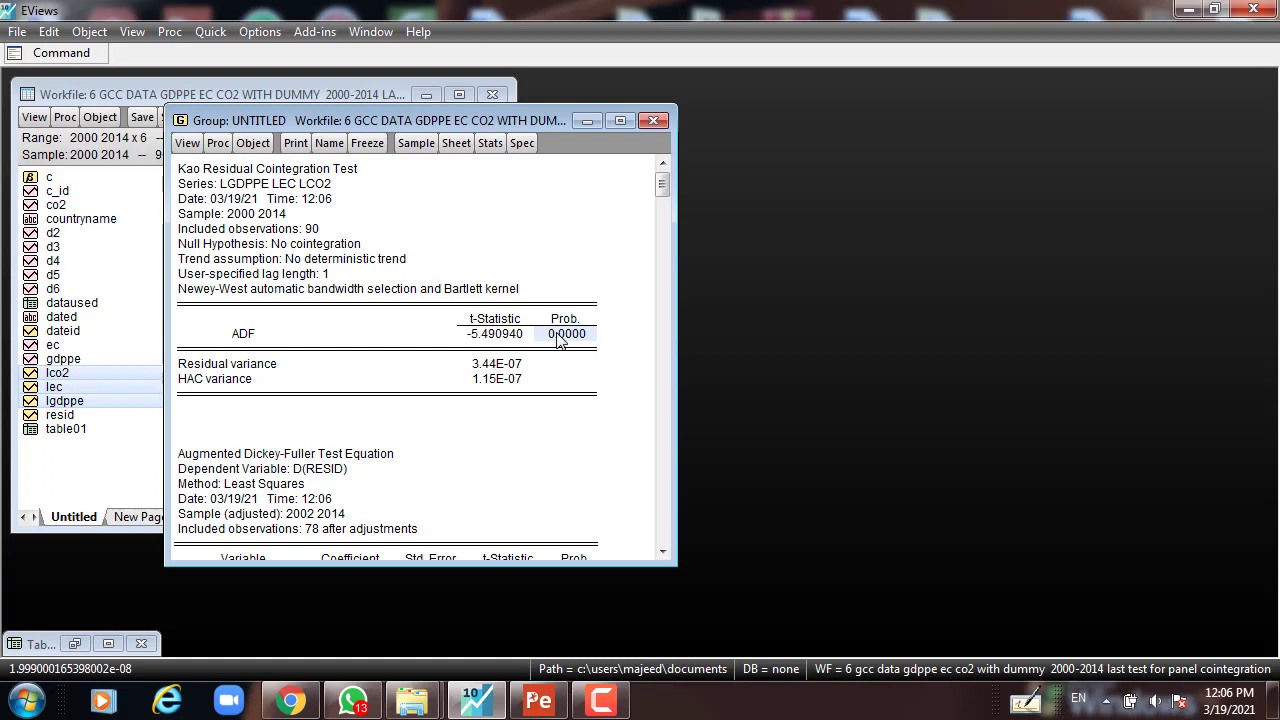
pyautogui.click(210, 172)
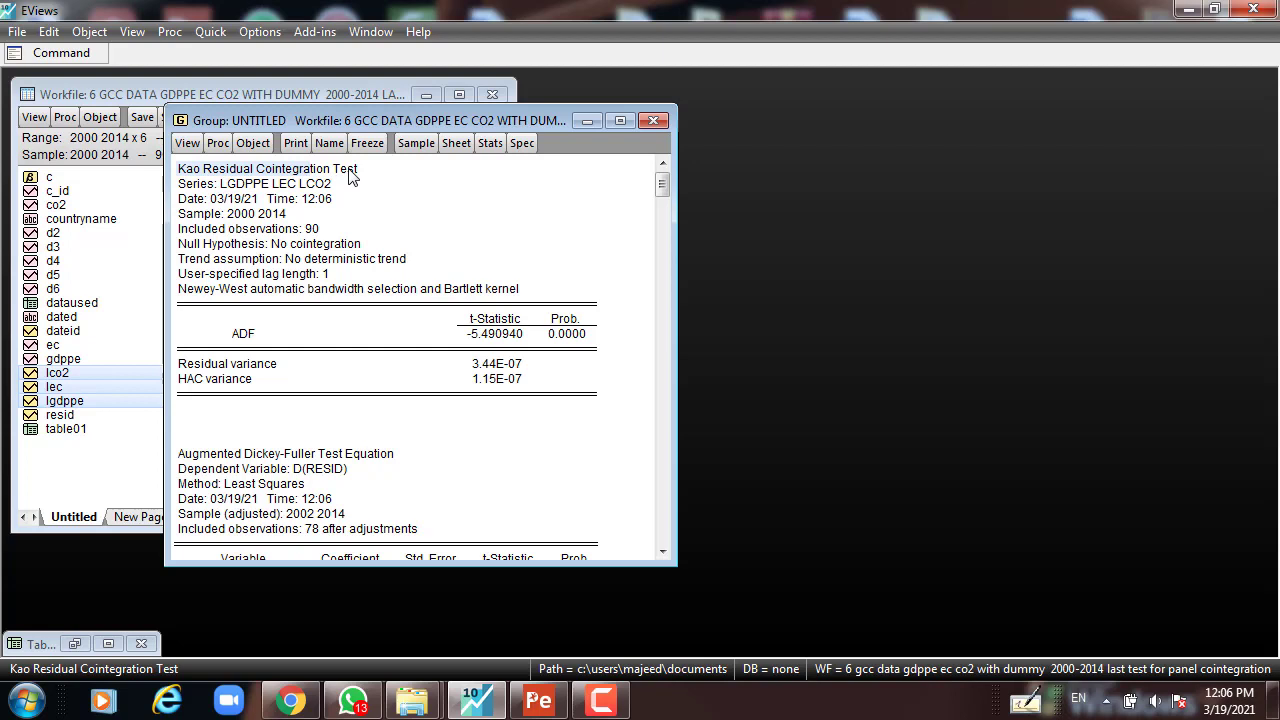
pyautogui.click(203, 188)
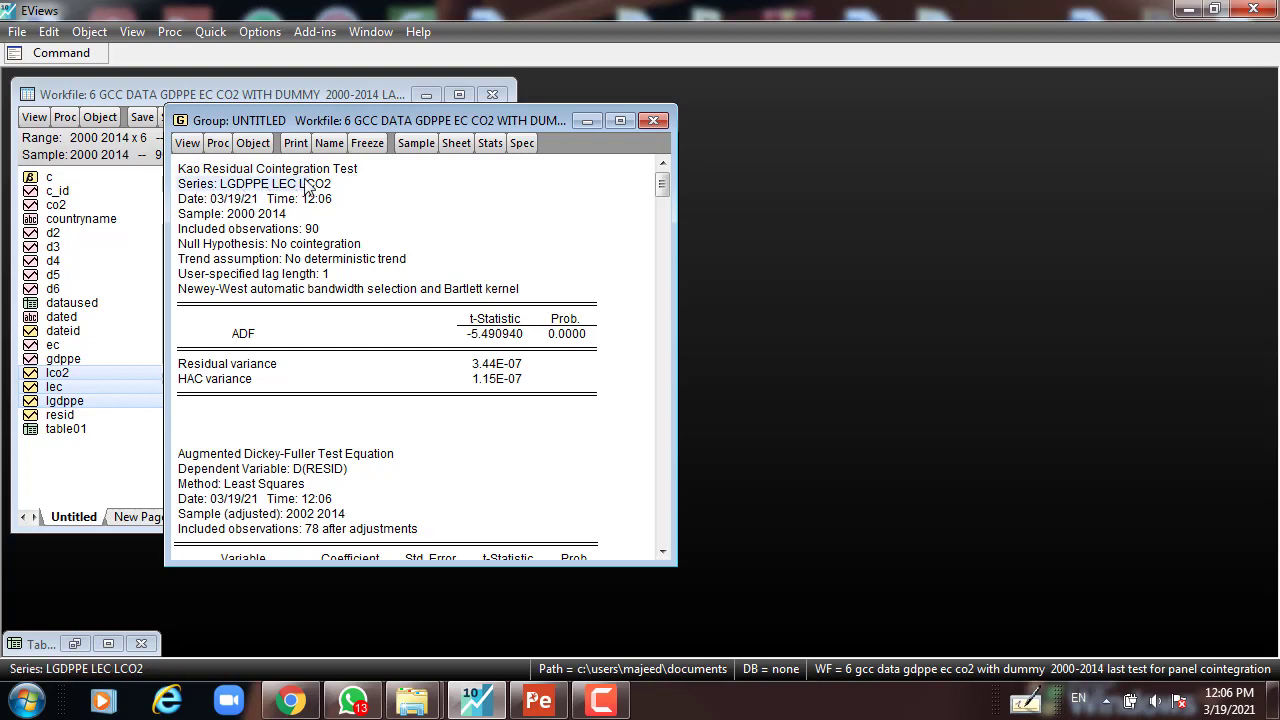
pyautogui.click(327, 190)
pyautogui.click(257, 192)
pyautogui.click(333, 190)
pyautogui.click(303, 250)
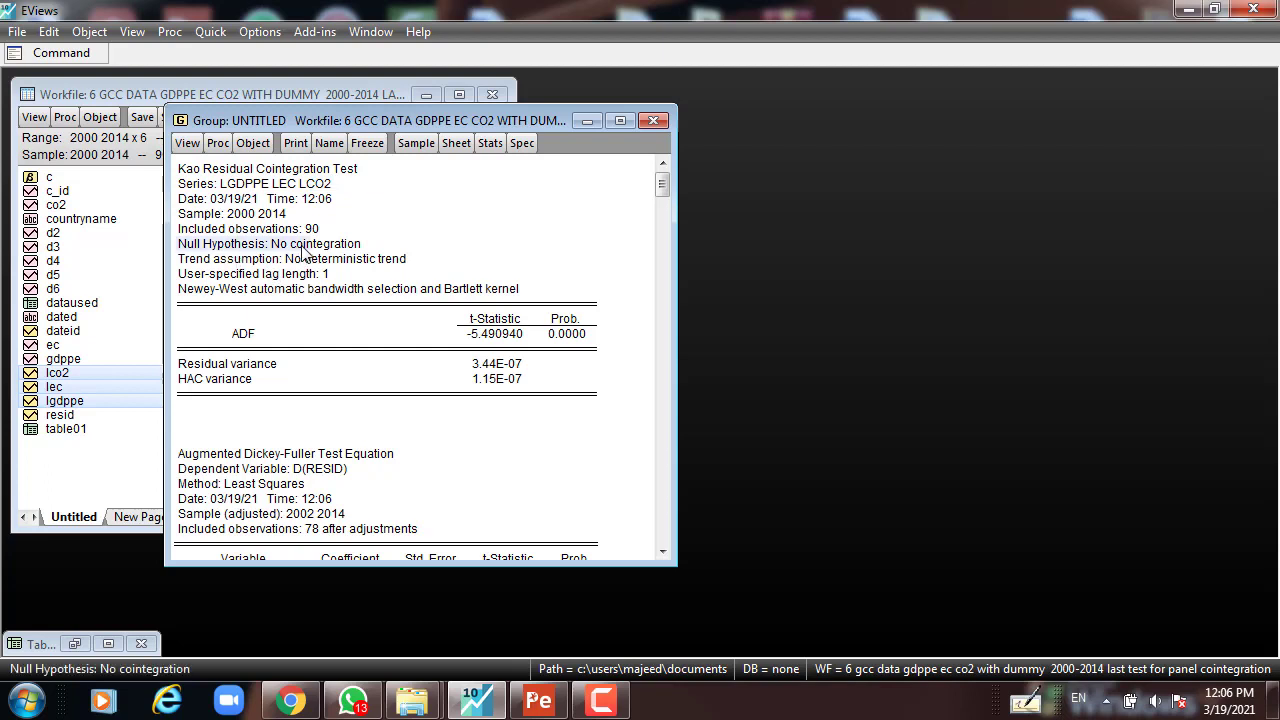
# Step: Review the Kao test's trend assumption, ADF probability and tested series to judge whether the null of no cointegration is rejected
pyautogui.click(323, 262)
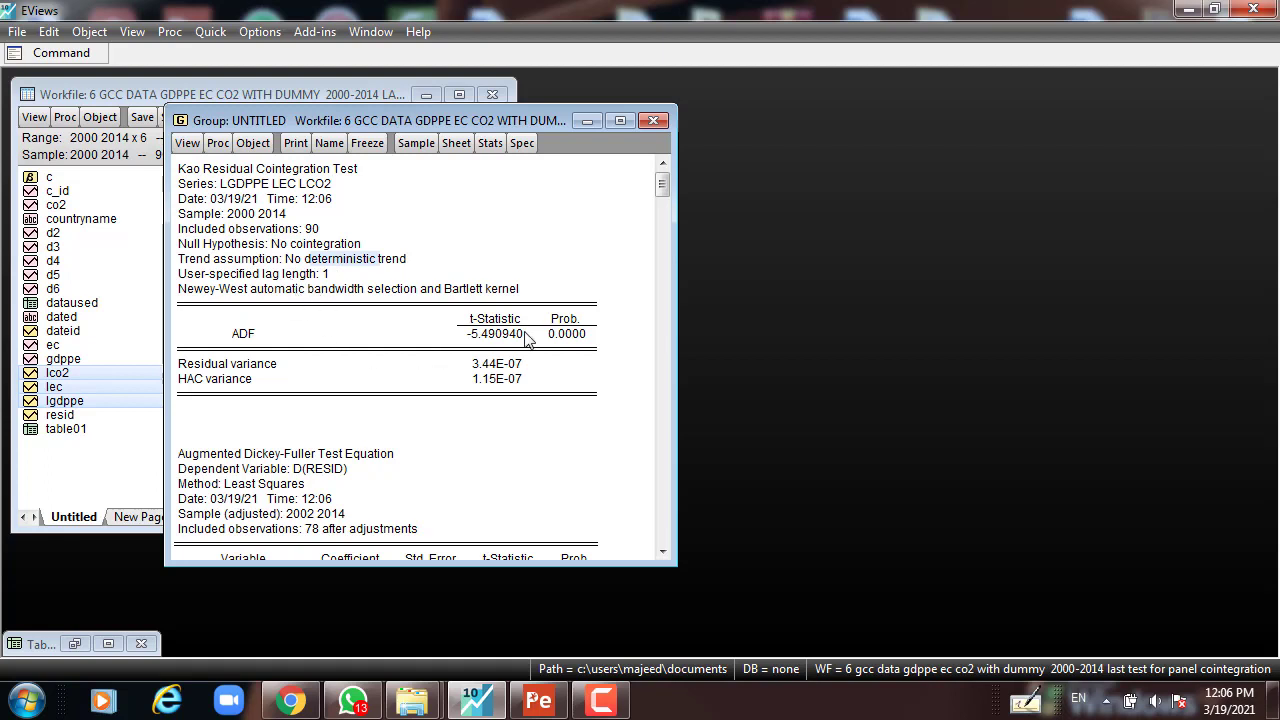
pyautogui.click(569, 335)
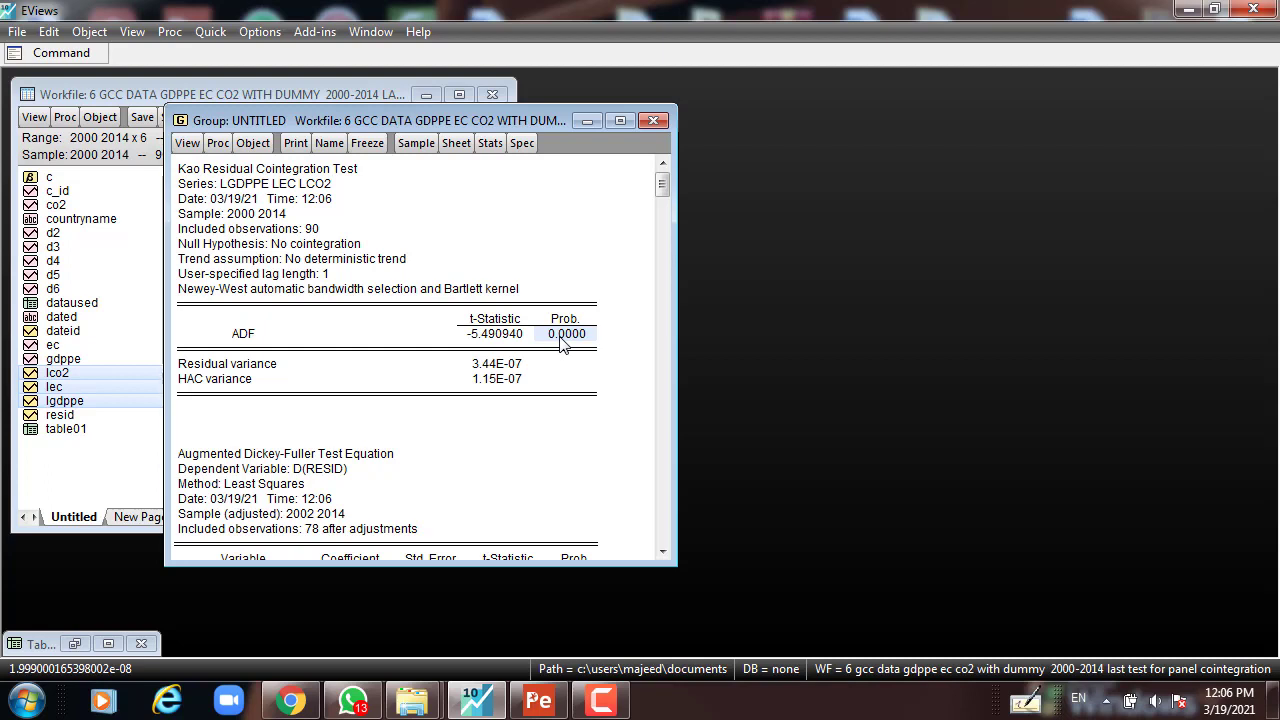
pyautogui.click(248, 340)
pyautogui.click(562, 338)
pyautogui.click(200, 177)
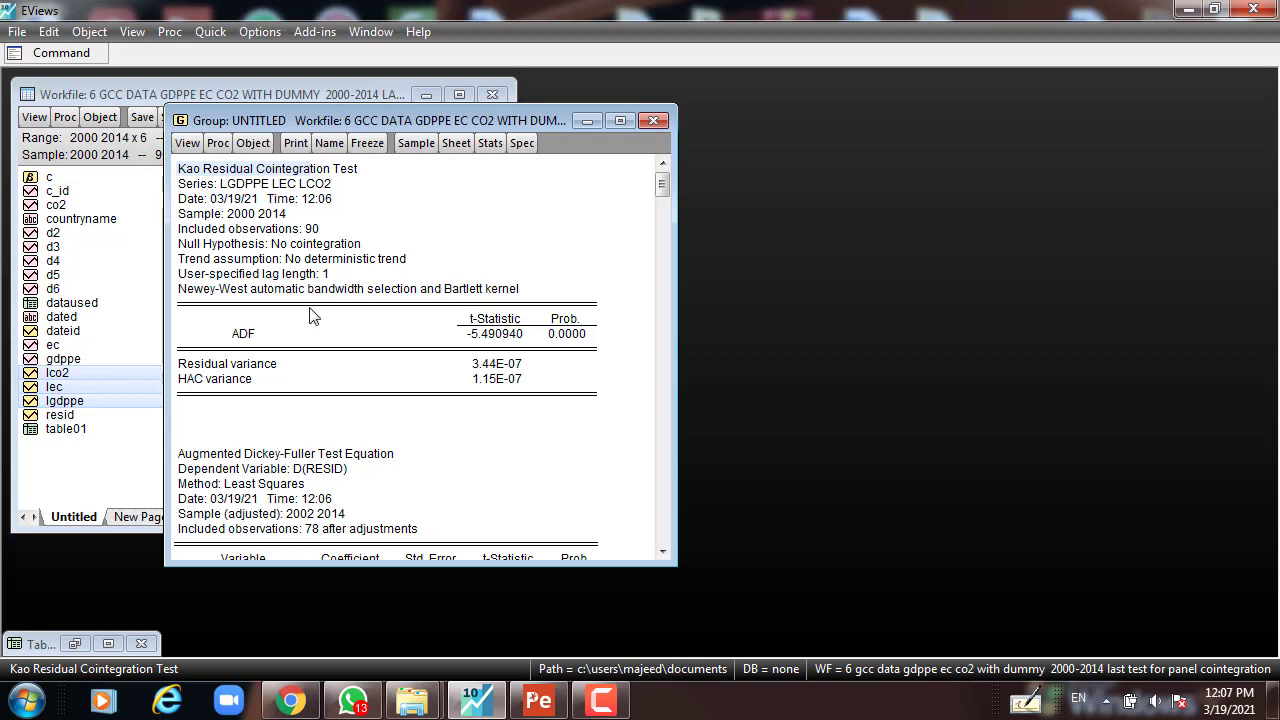
pyautogui.click(444, 234)
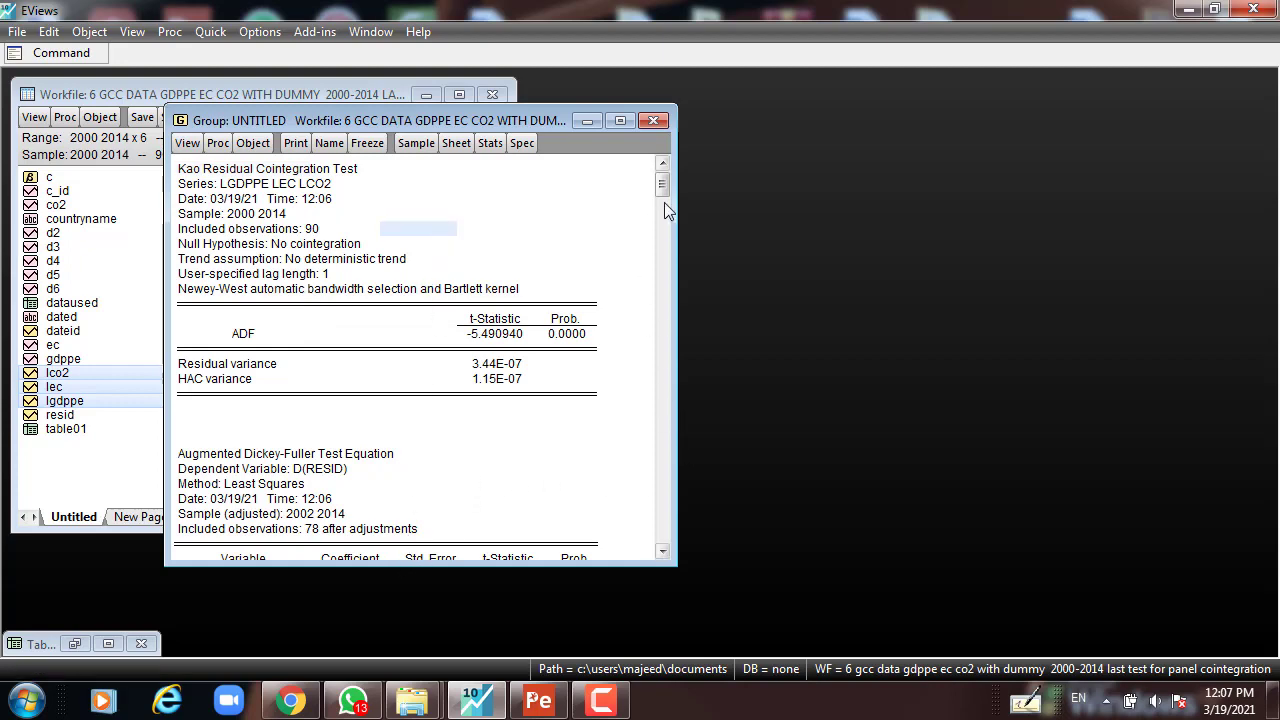
pyautogui.moveTo(661, 185)
pyautogui.mouseDown()
pyautogui.moveTo(663, 408)
pyautogui.moveTo(650, 415)
pyautogui.moveTo(638, 190)
pyautogui.mouseUp()
pyautogui.click(254, 339)
pyautogui.click(584, 343)
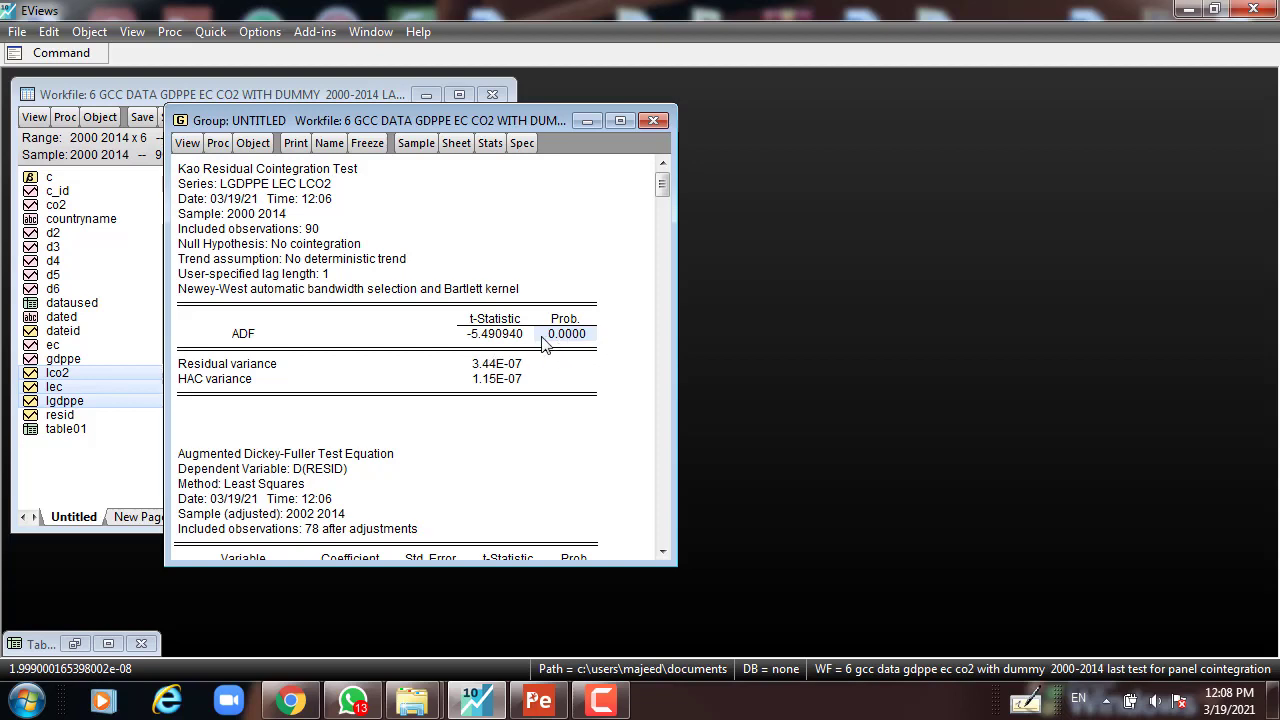
pyautogui.moveTo(246, 188); pyautogui.dragTo(320, 197)
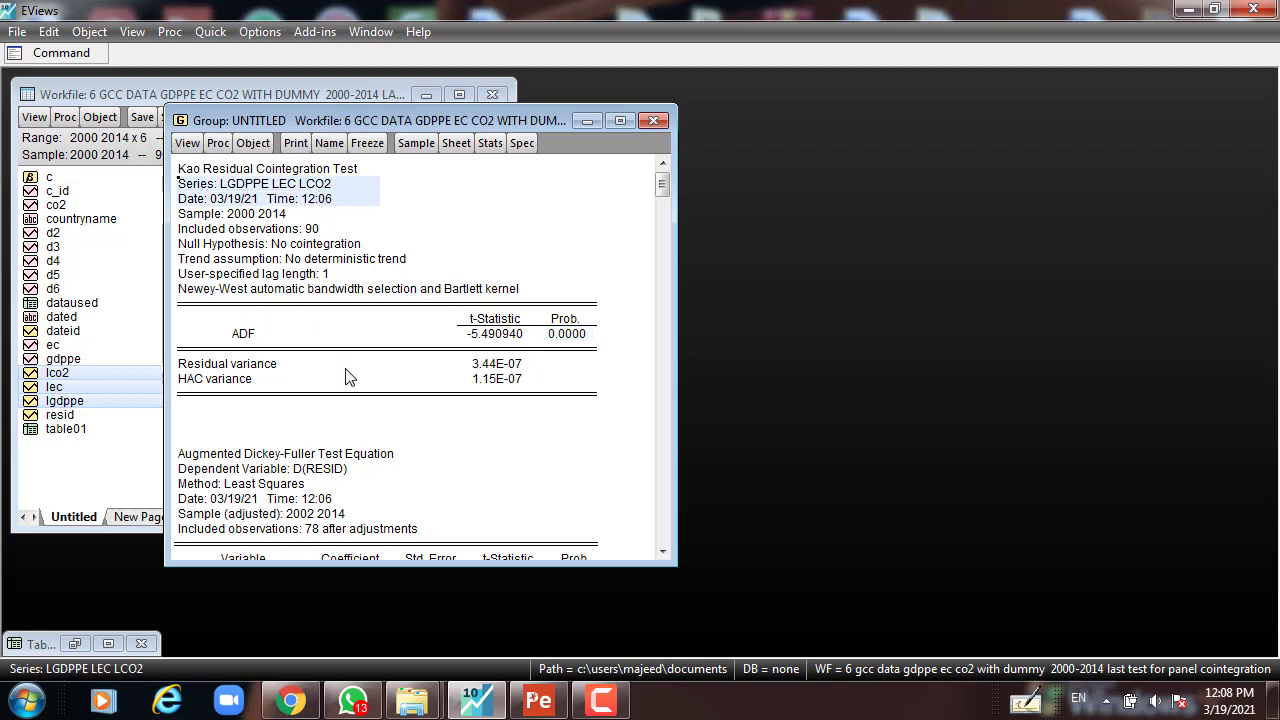